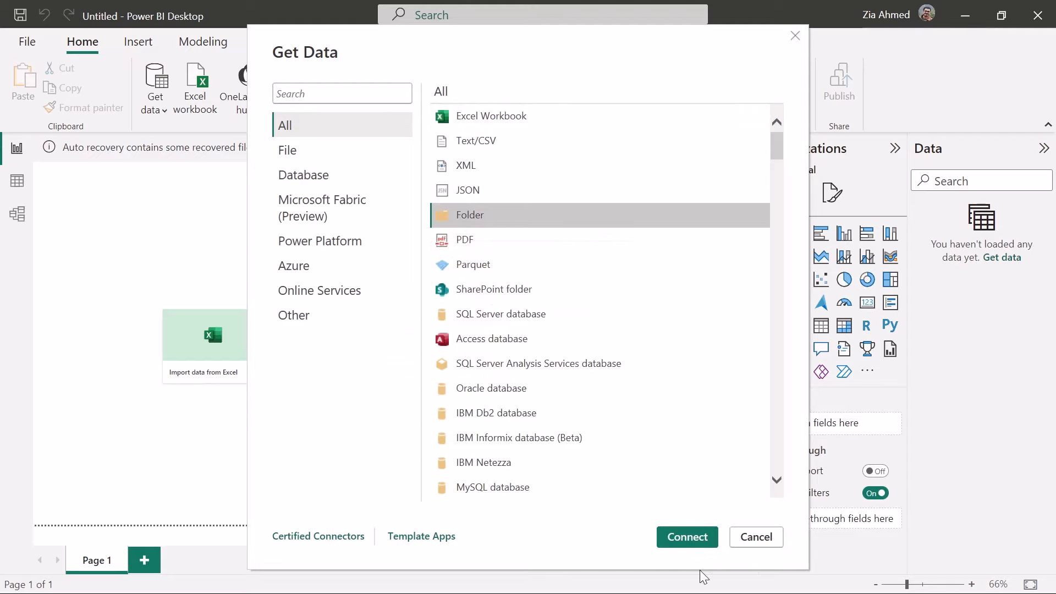
Connect to the folder E:\Power BI\Data\Multiple Files\Montly Sales Files (CSV) as the data source, copying its path from File Explorer
left_click(692, 544)
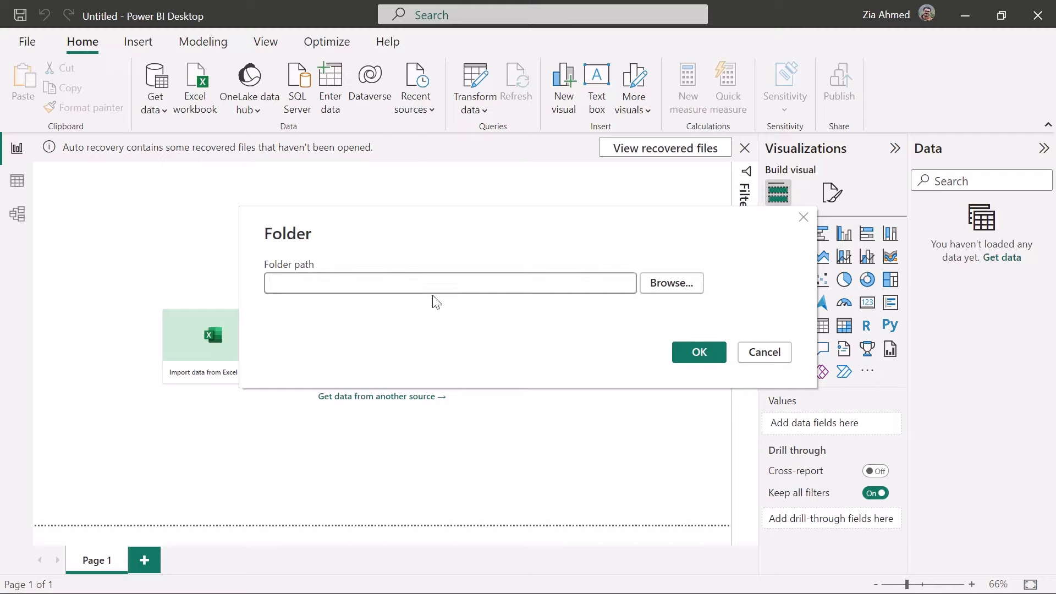
key("alt+Tab")
left_click(578, 52)
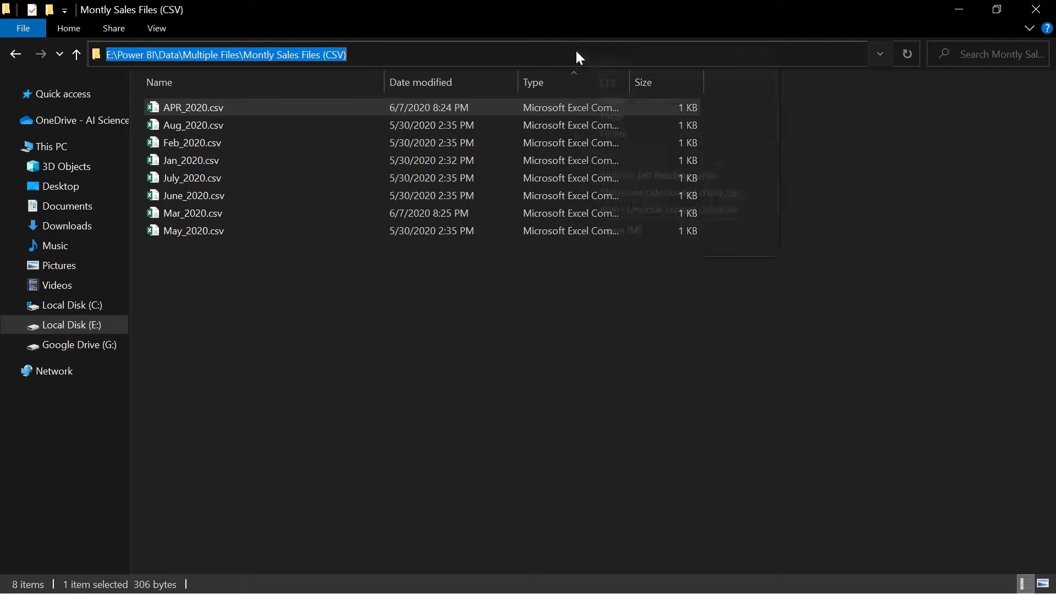
right_click(575, 49)
left_click(655, 102)
key("alt+Tab")
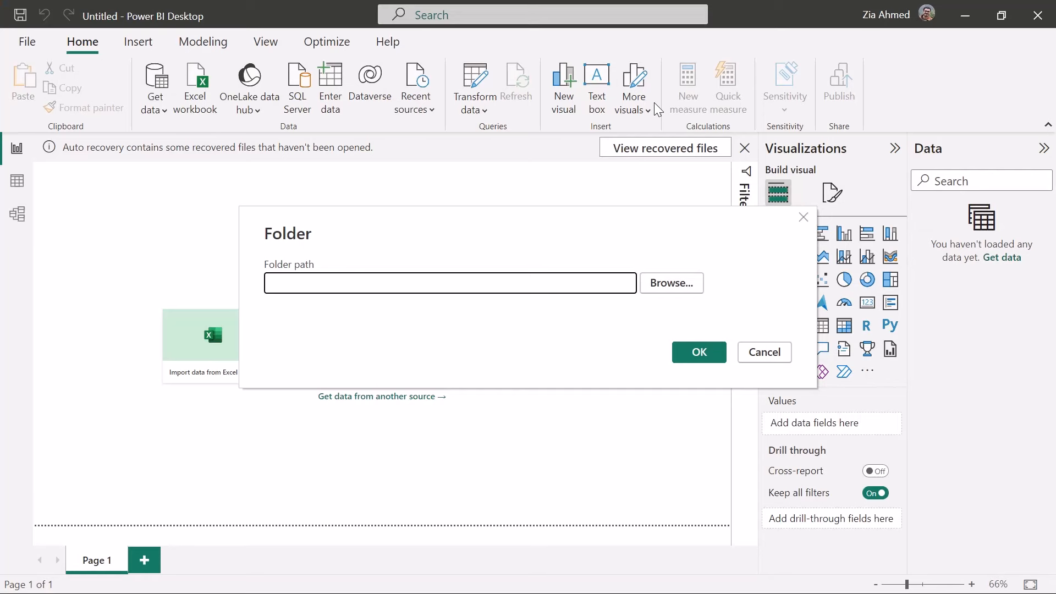
right_click(484, 291)
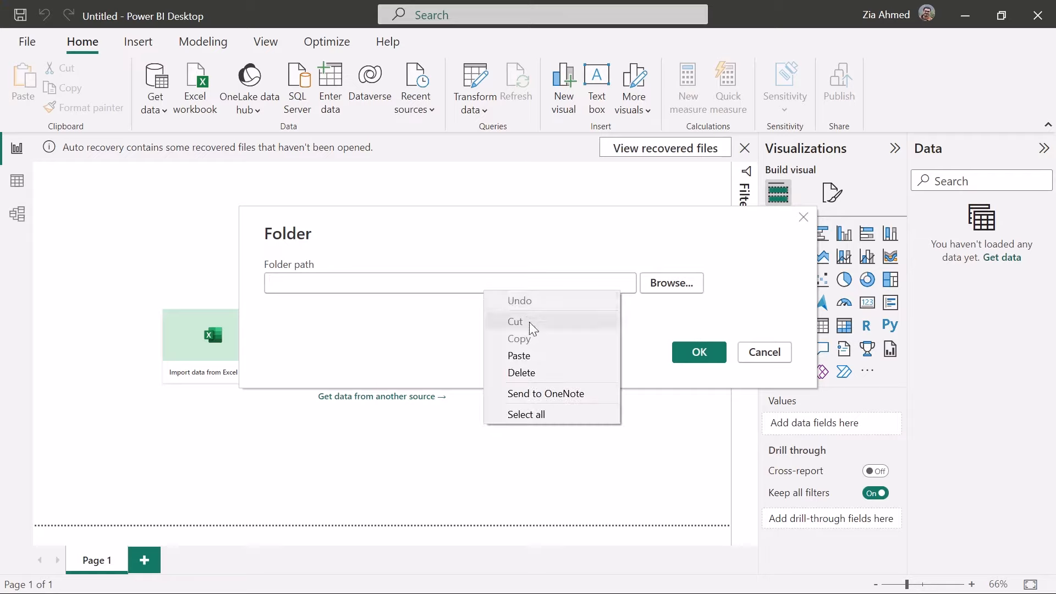
left_click(540, 349)
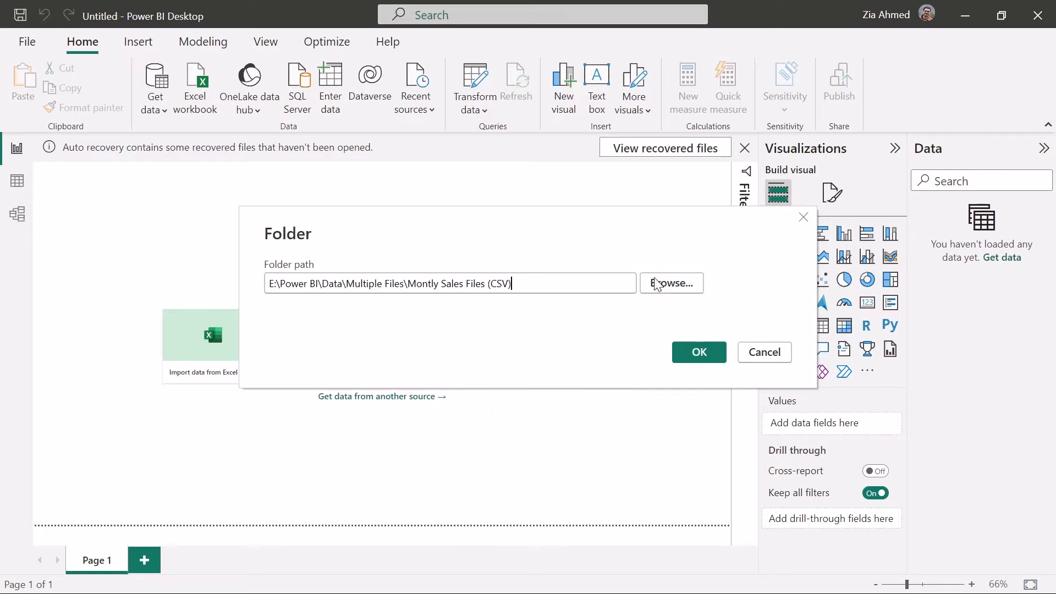
left_click(674, 283)
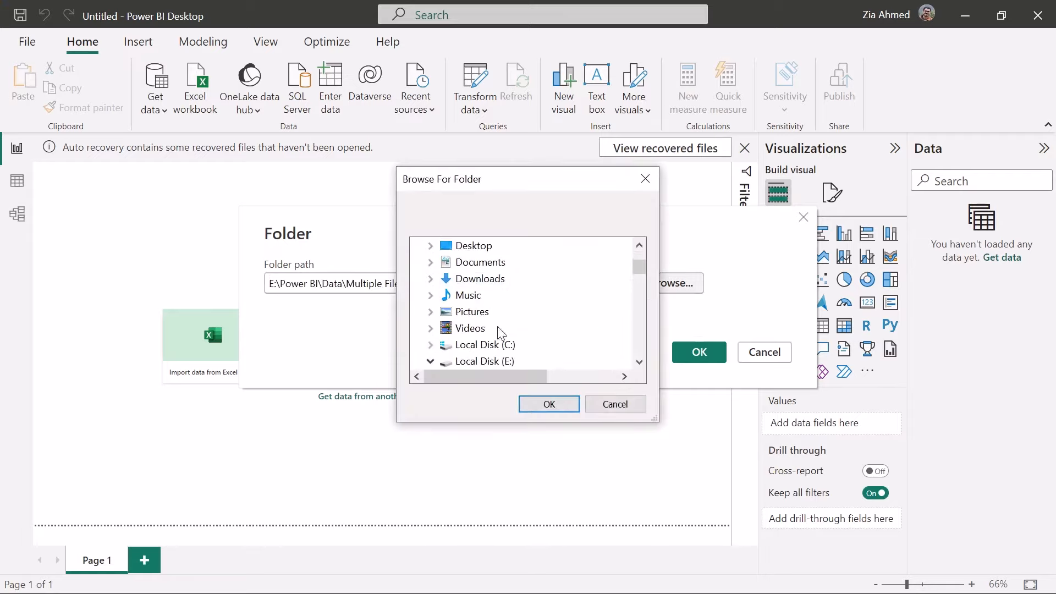
left_click(617, 408)
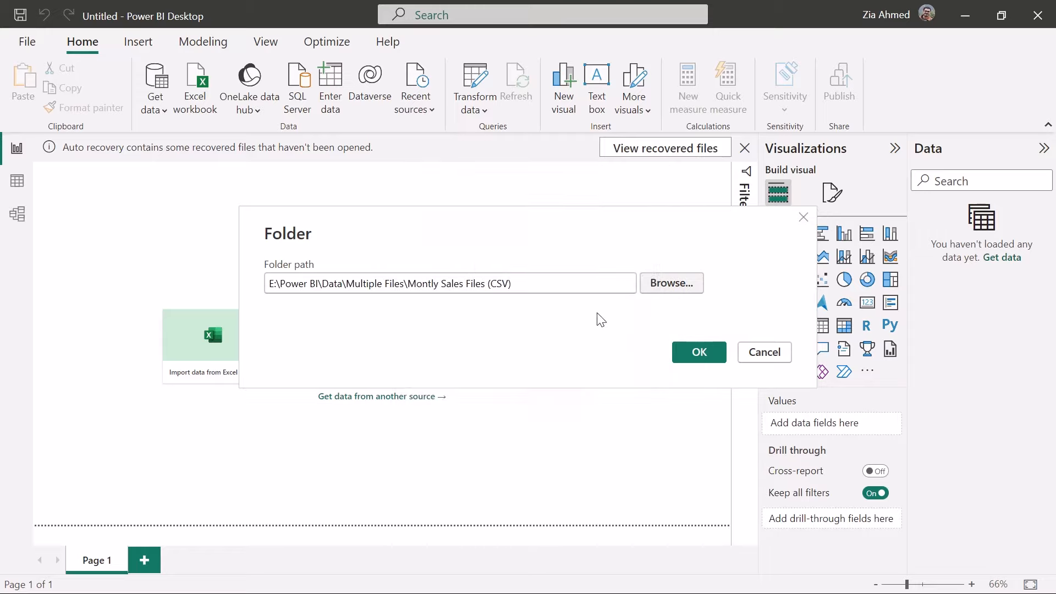
left_click(684, 350)
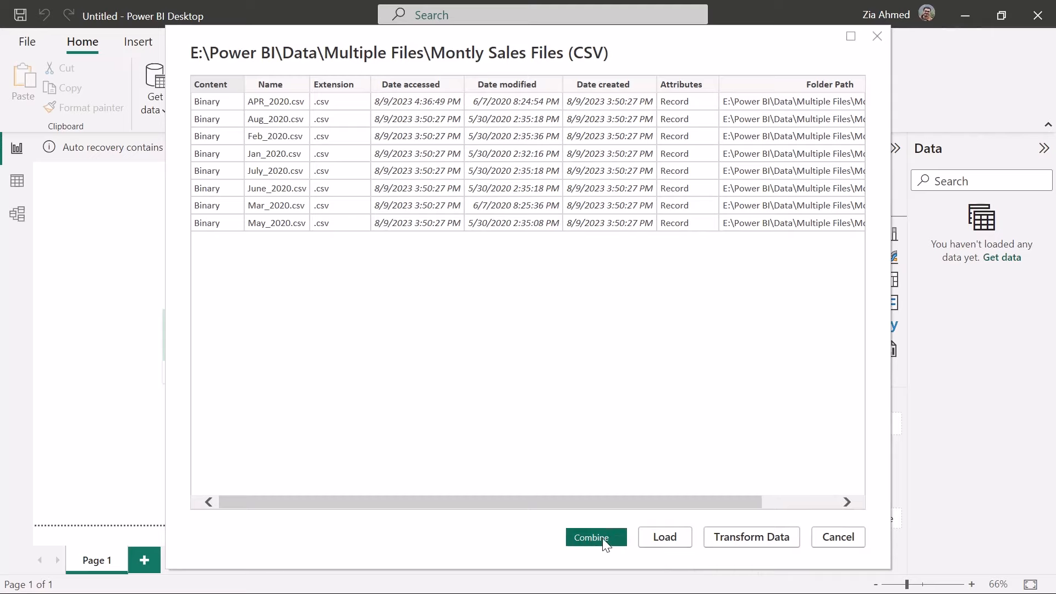
Combine and load the folder's CSV files with the first file as sample and comma delimiter, and expand the loaded table's fields
left_click(622, 538)
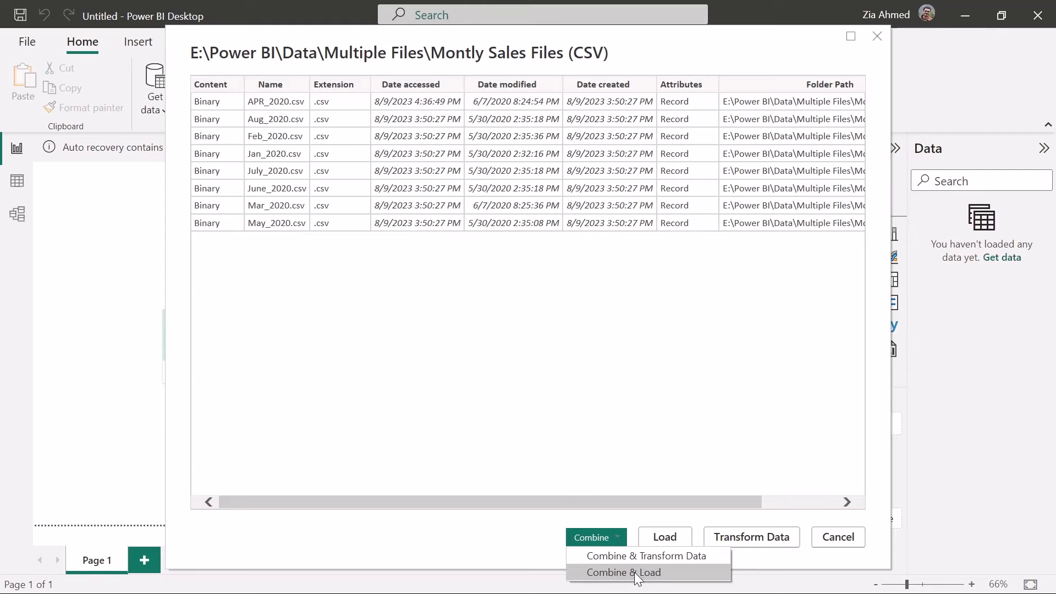
left_click(649, 575)
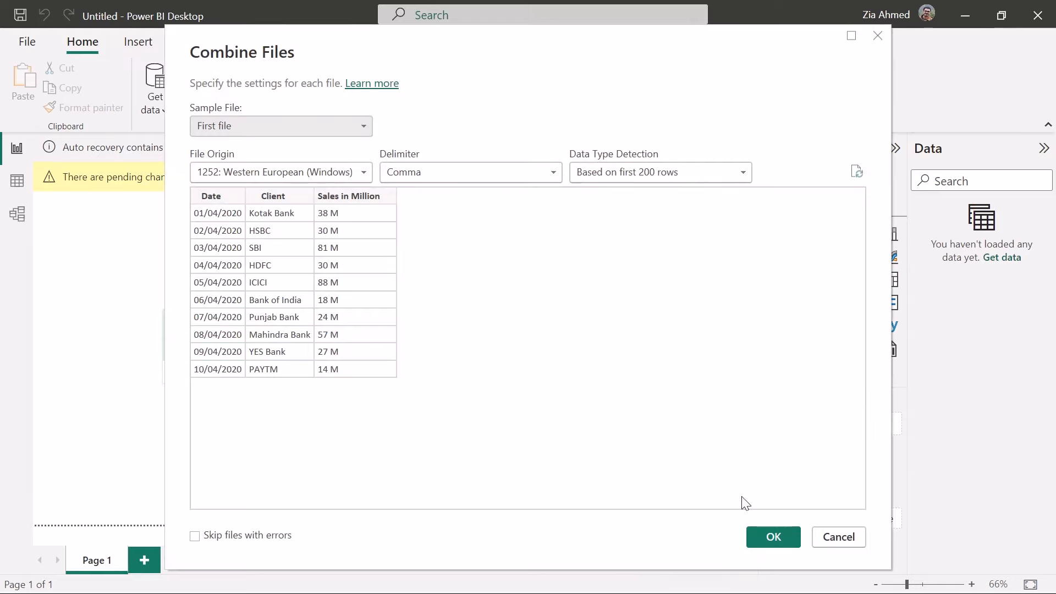
left_click(784, 534)
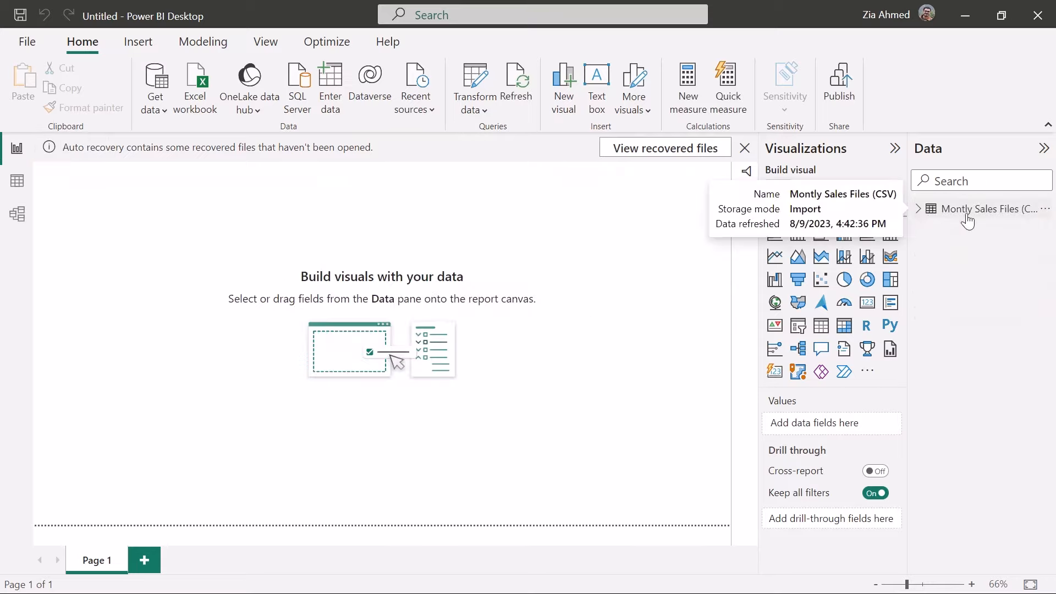
left_click(919, 211)
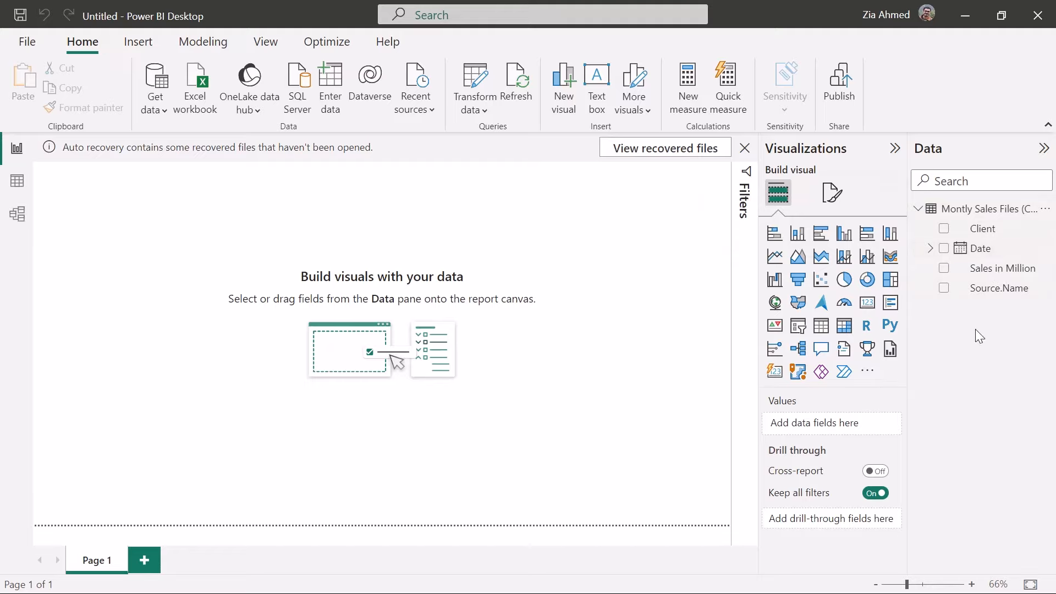
Open APR_2020.csv from the source folder in Excel and examine its Date, Client and Sales in Million columns
key("alt+Tab")
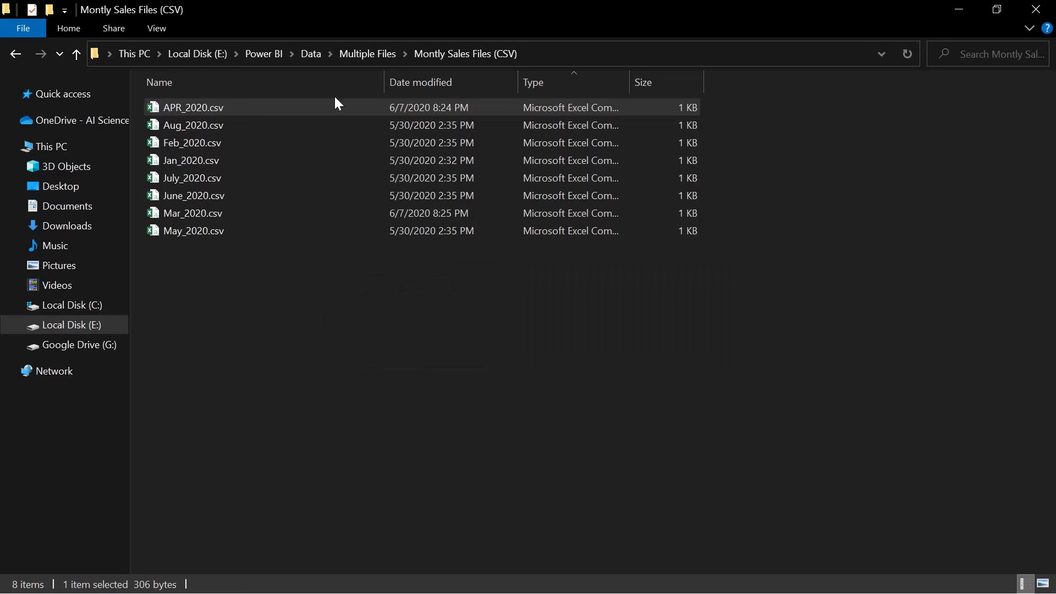
double_click(305, 103)
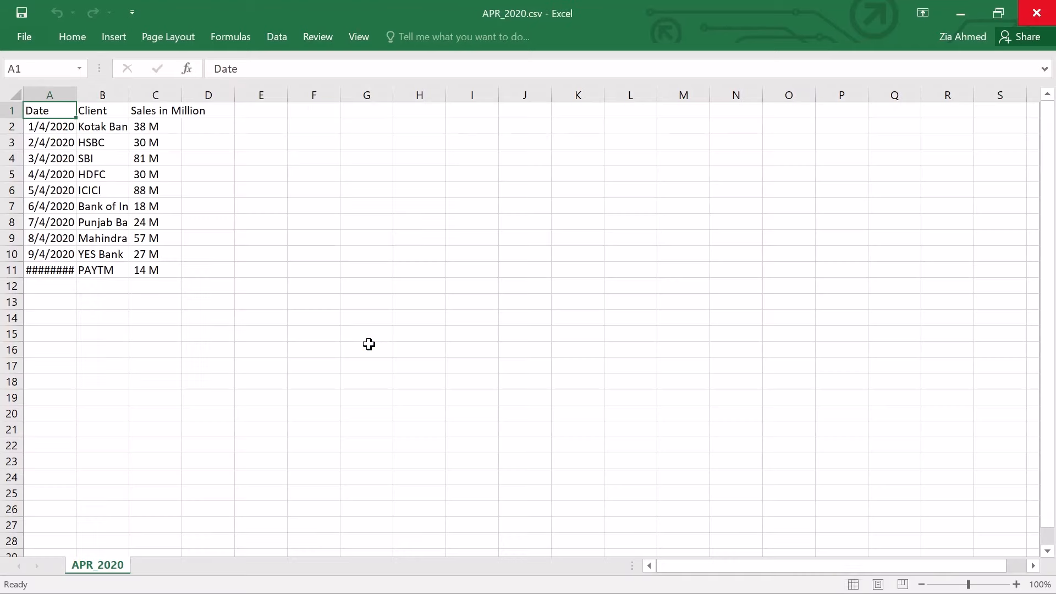
left_click(49, 95)
left_click(102, 95)
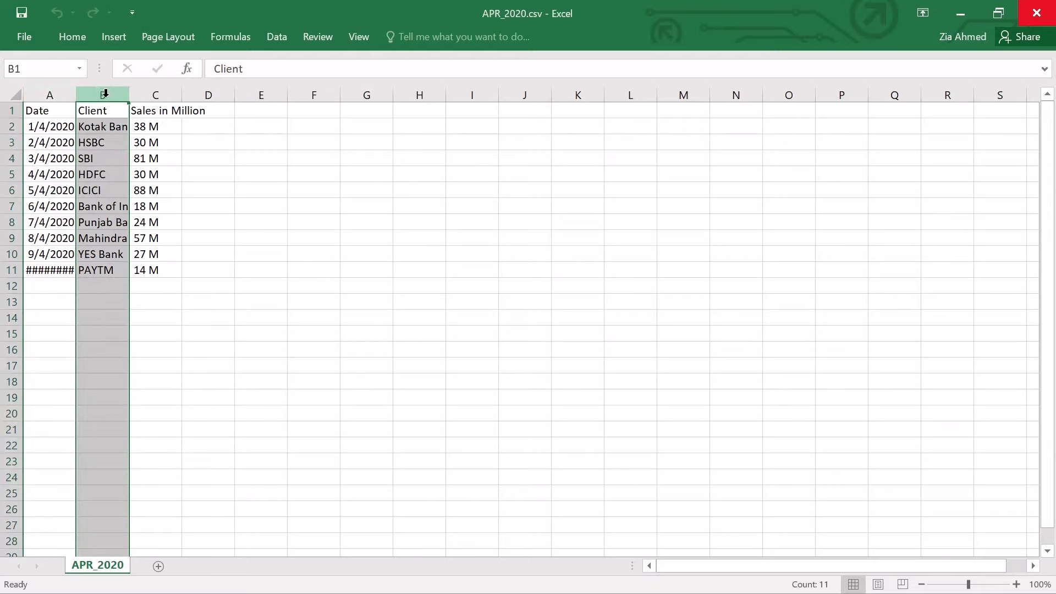
left_click(159, 97)
key("alt+Tab")
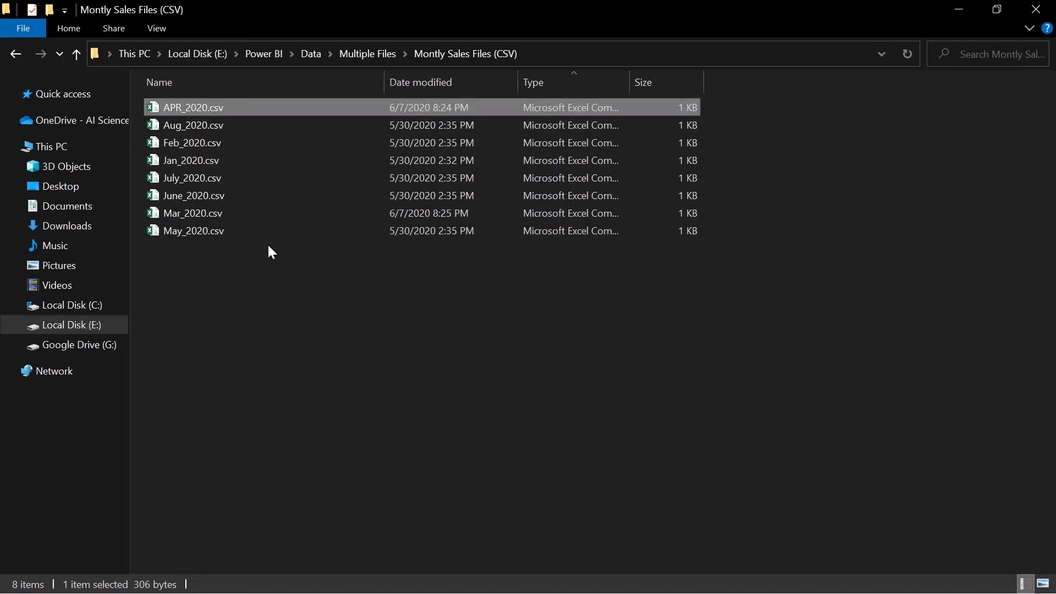
Switch back to Power BI and review the combined sales table's rows and its Source.Name column
key("alt+Tab")
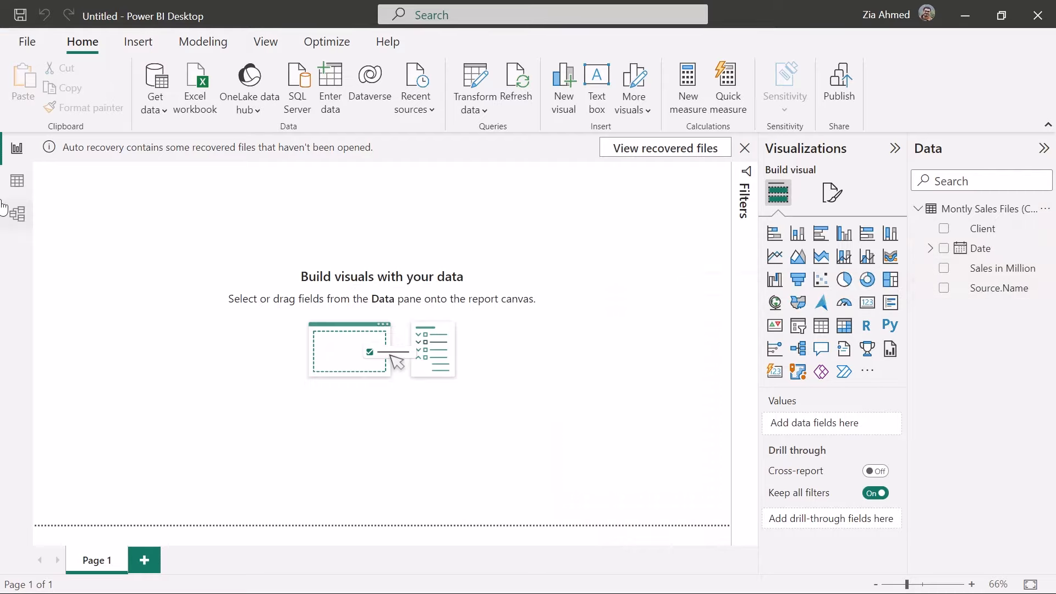
left_click(17, 181)
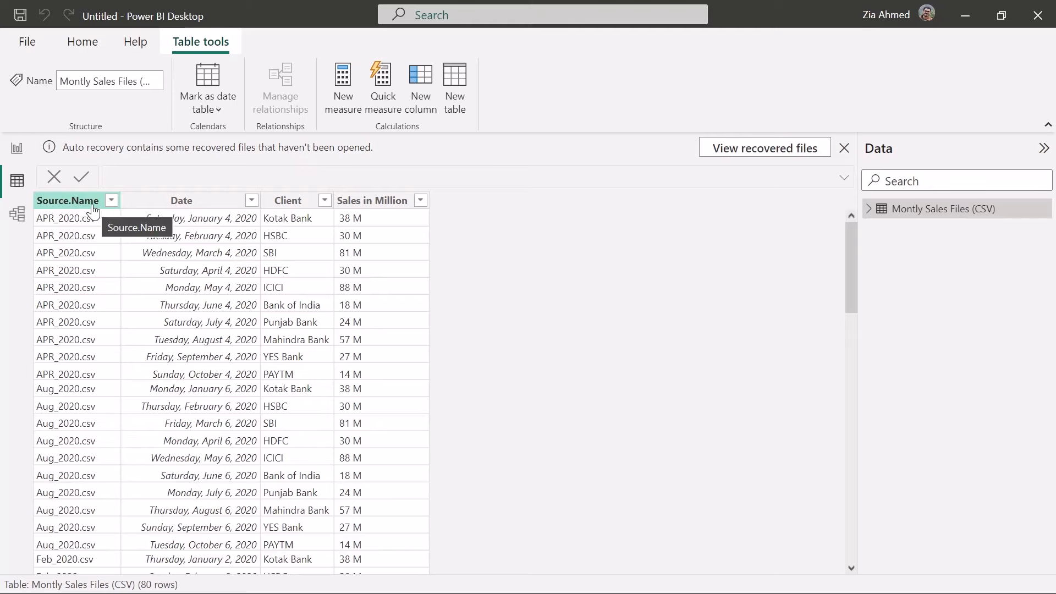
left_click(17, 148)
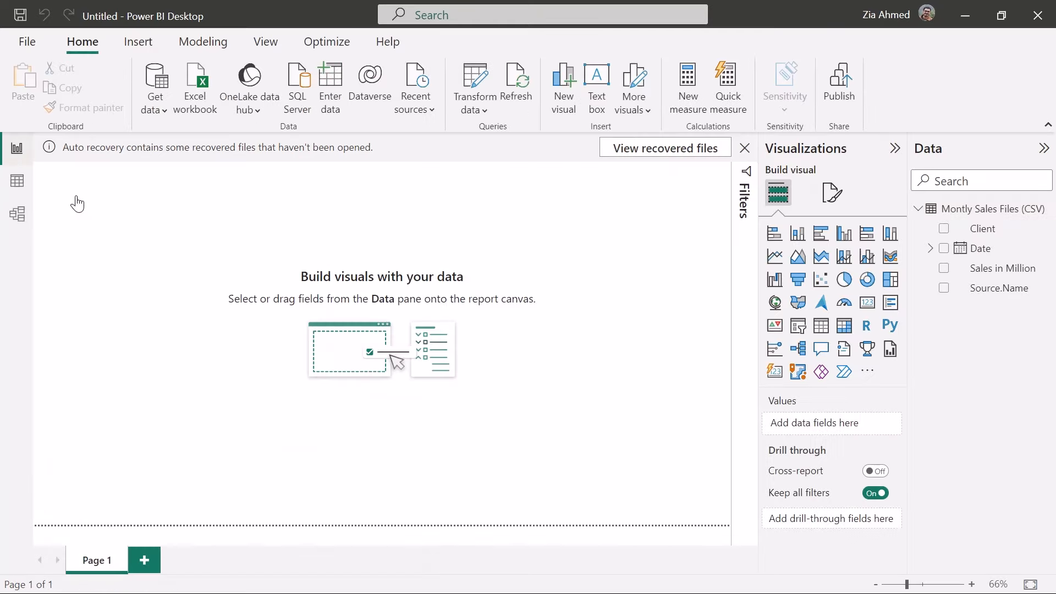
left_click(17, 181)
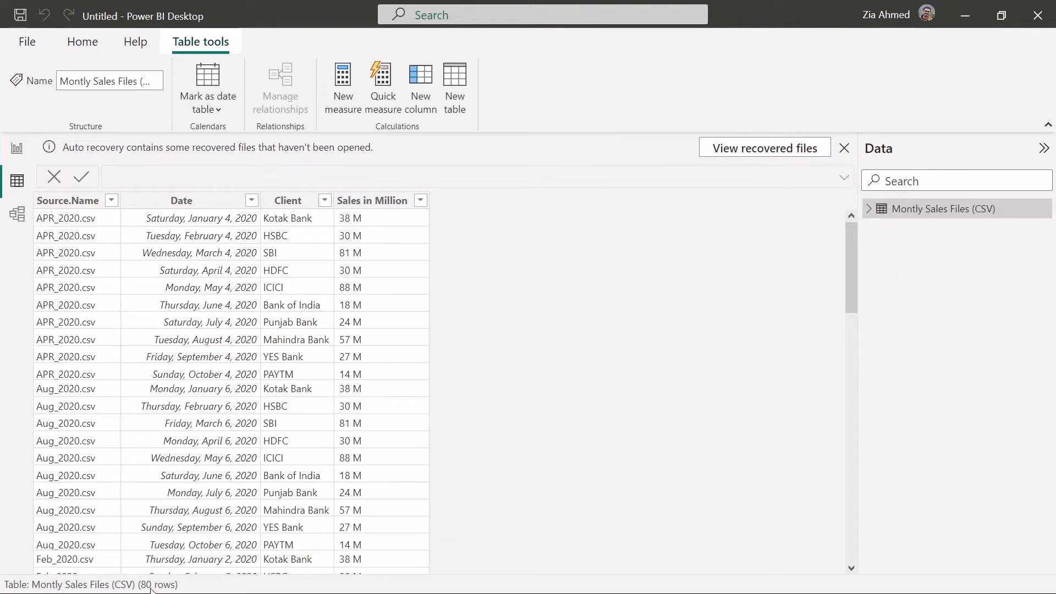
left_click(18, 147)
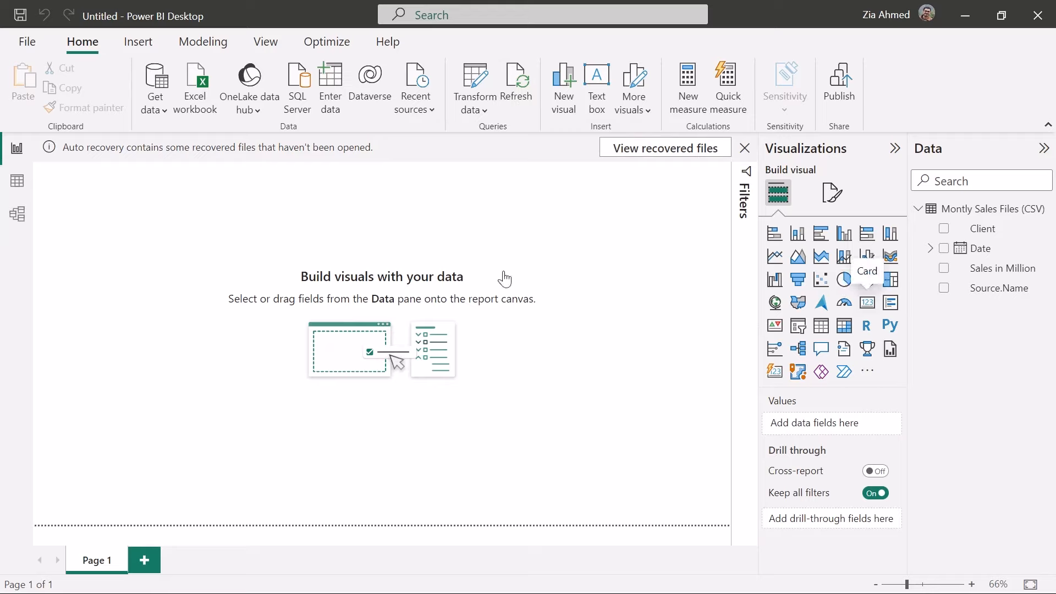
Add a card visual showing Sales in Million to the report page and enlarge the card slightly
left_click_drag(132, 231, 397, 289)
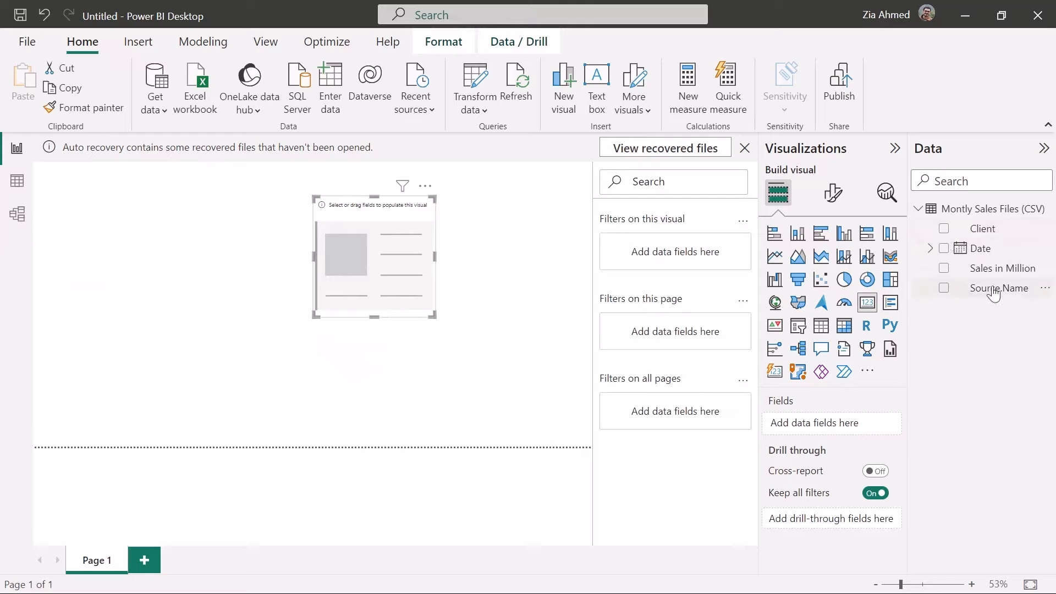
left_click_drag(997, 273, 841, 425)
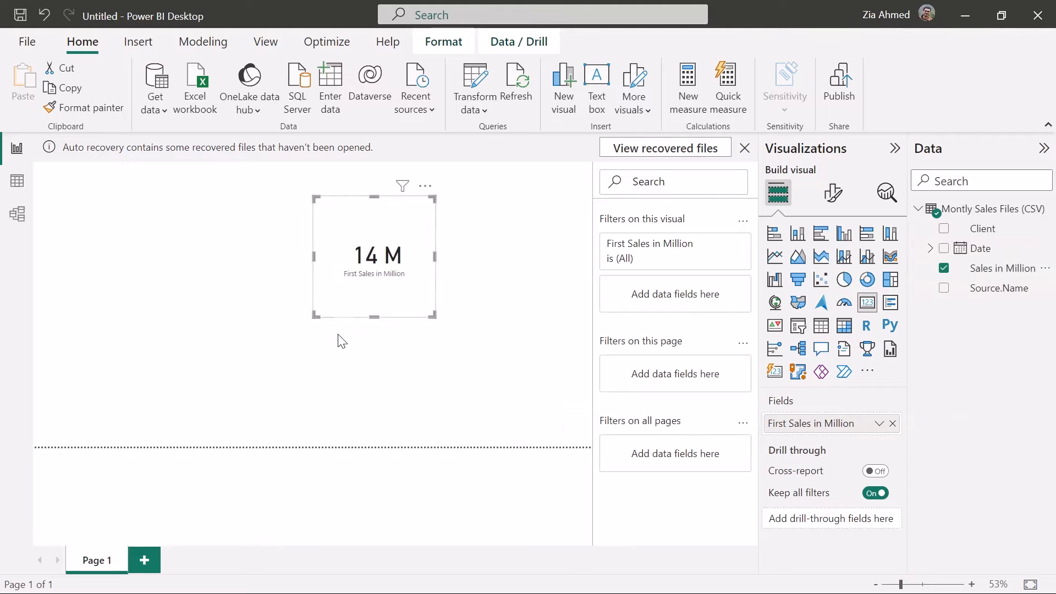
left_click_drag(313, 314, 292, 325)
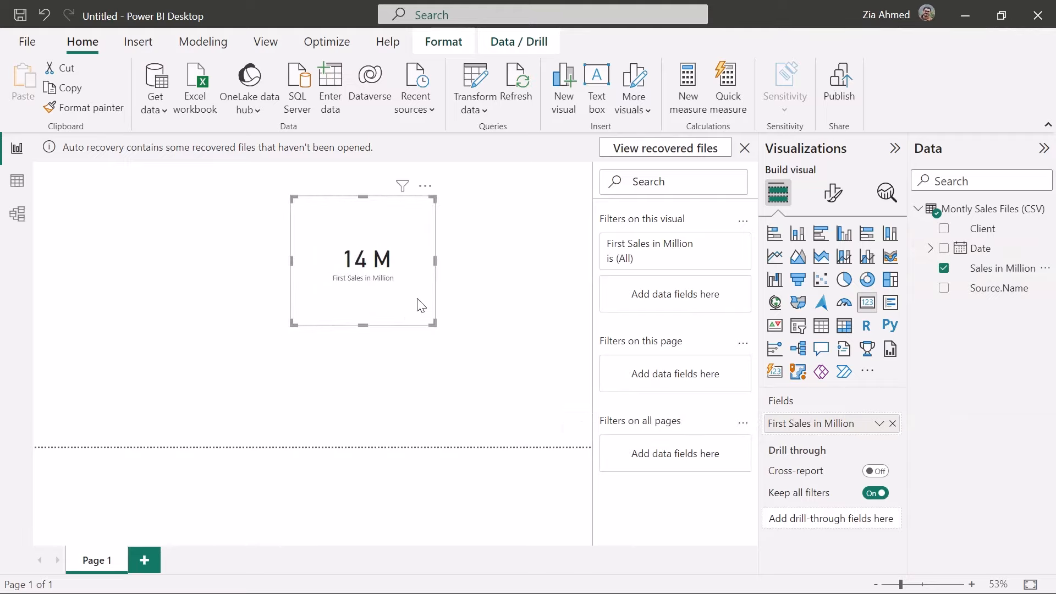
Examine the aggregation choices for the card's field and the data type of the Sales in Million column
left_click(879, 424)
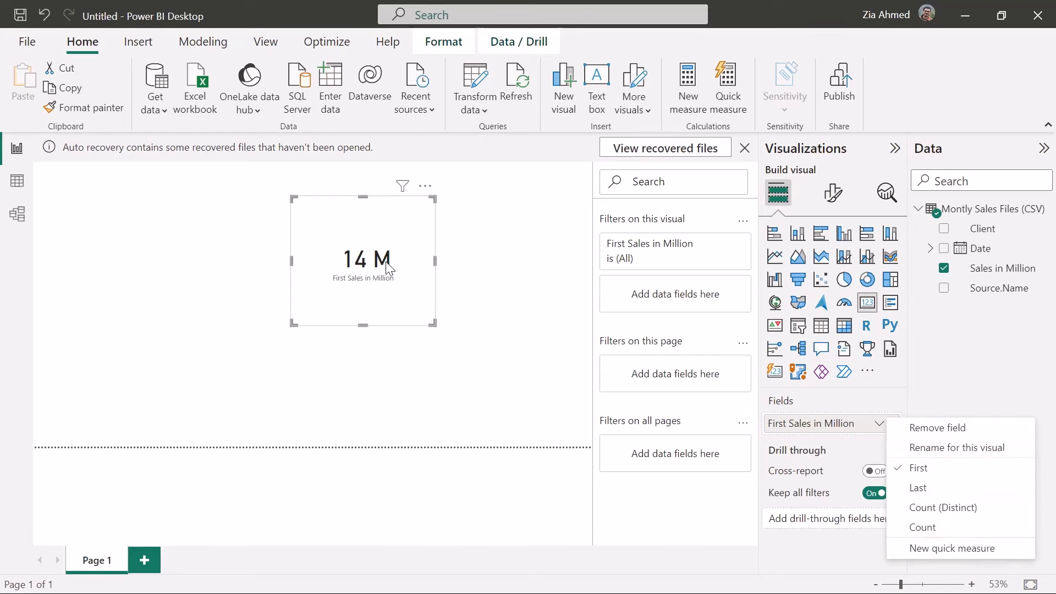
left_click(17, 181)
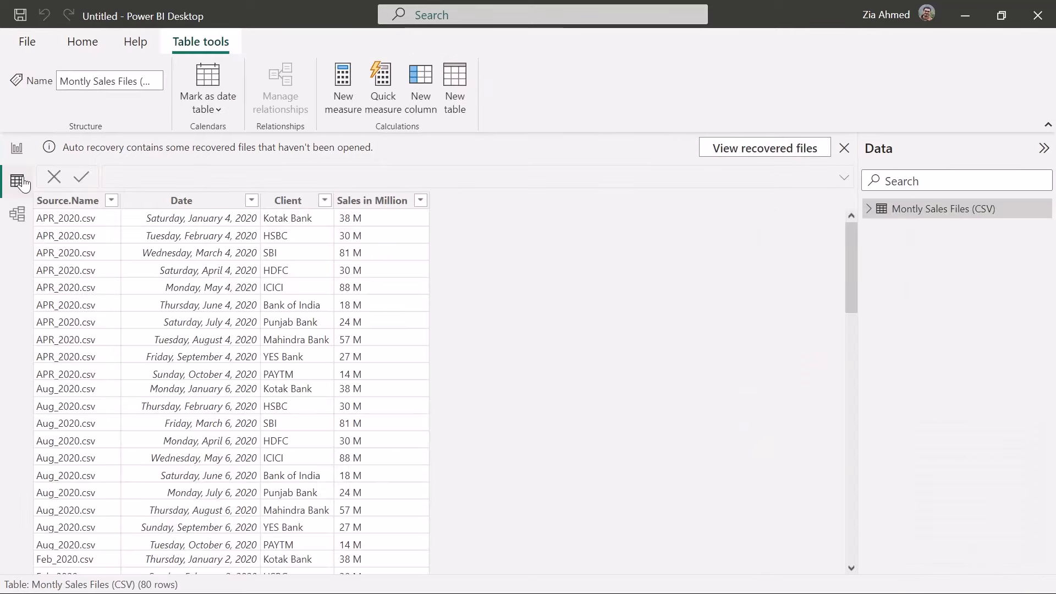
left_click(358, 202)
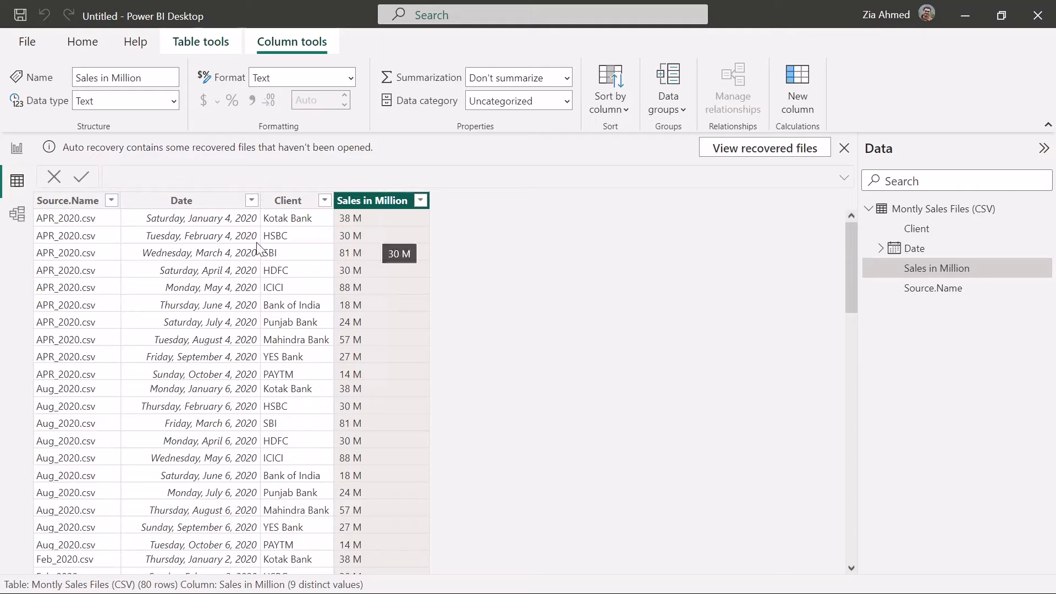
left_click(18, 158)
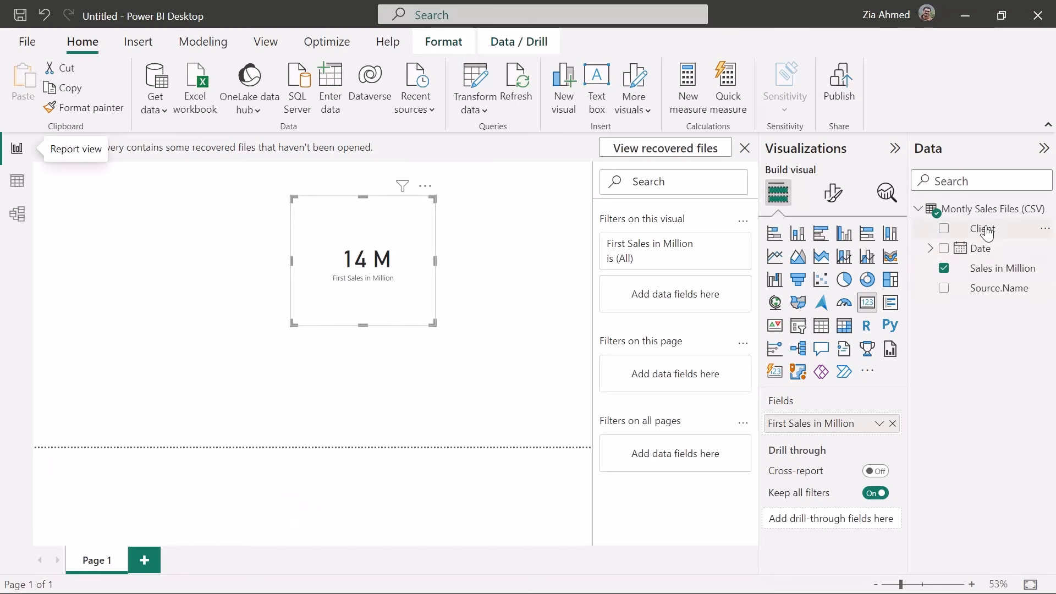
Check the combined table's row count and the monthly CSV files in the source folder
left_click(17, 180)
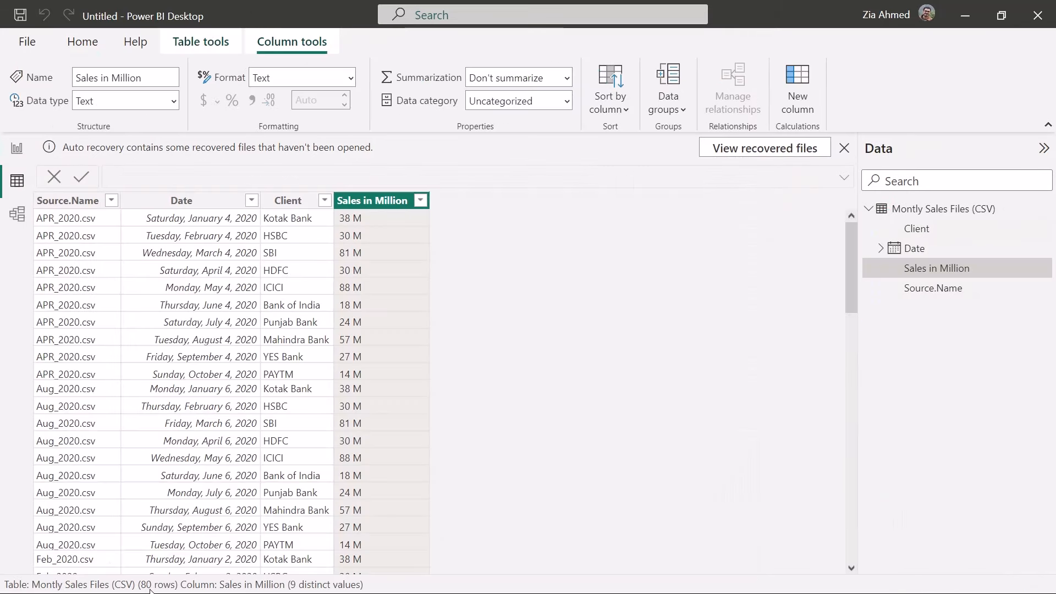
key("alt+Tab")
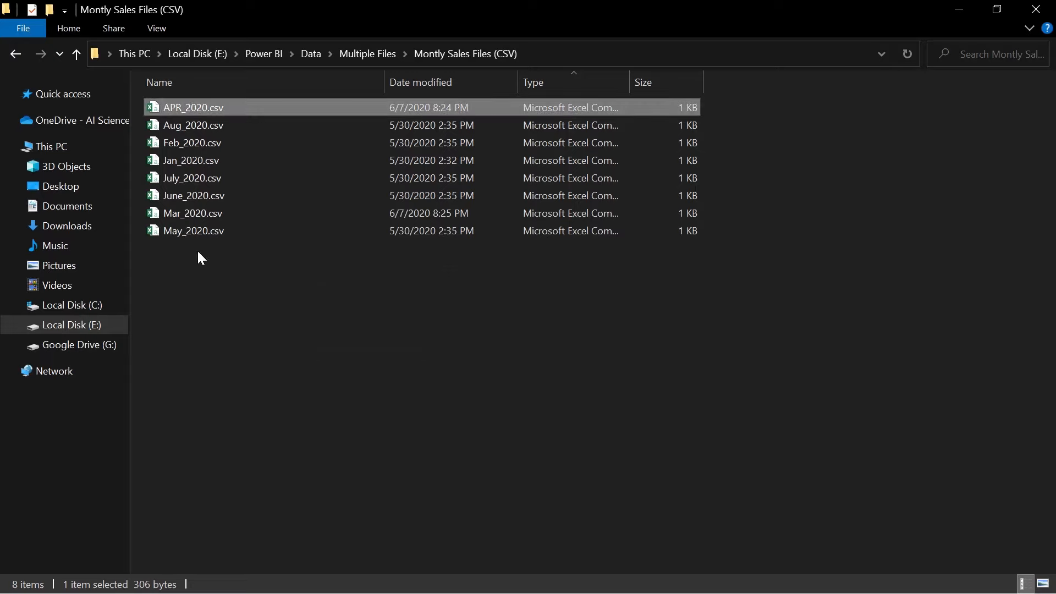
left_click(202, 232)
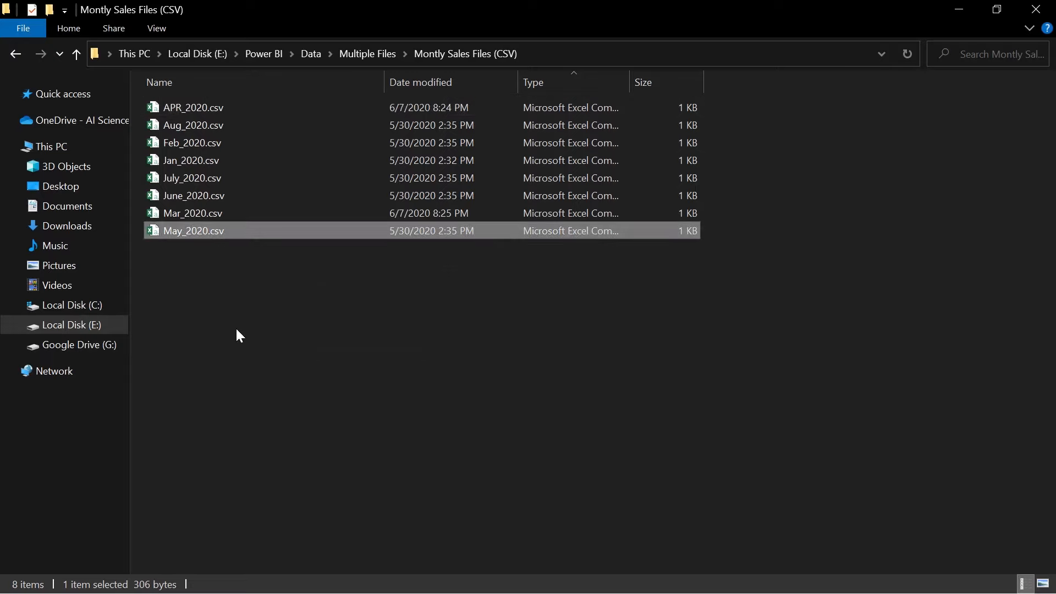
key("ctrl+v")
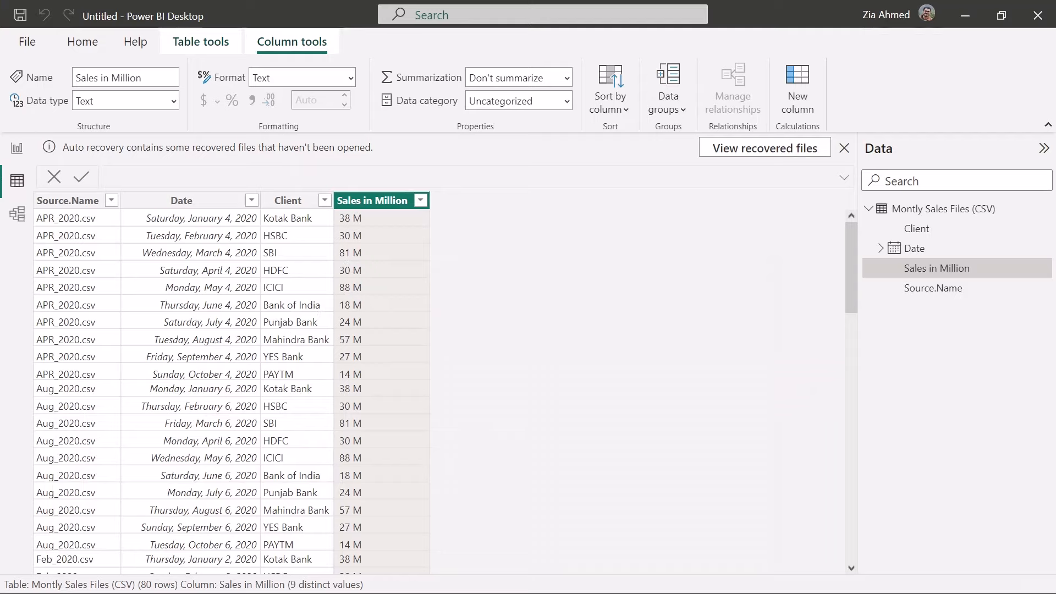
Refresh the report's data from the source folder and open the combined table's data
left_click(17, 147)
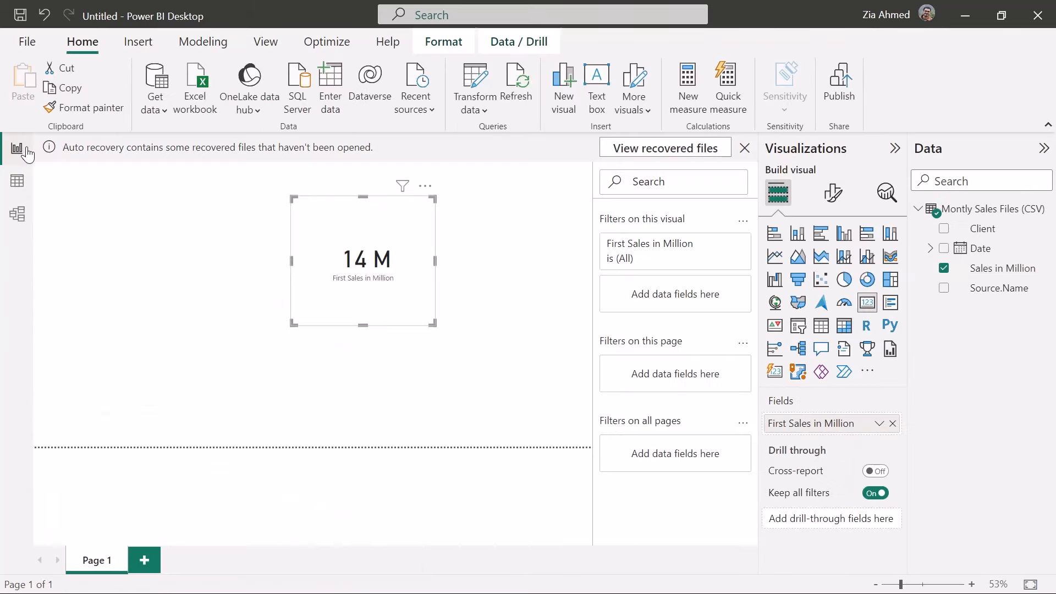
left_click(523, 83)
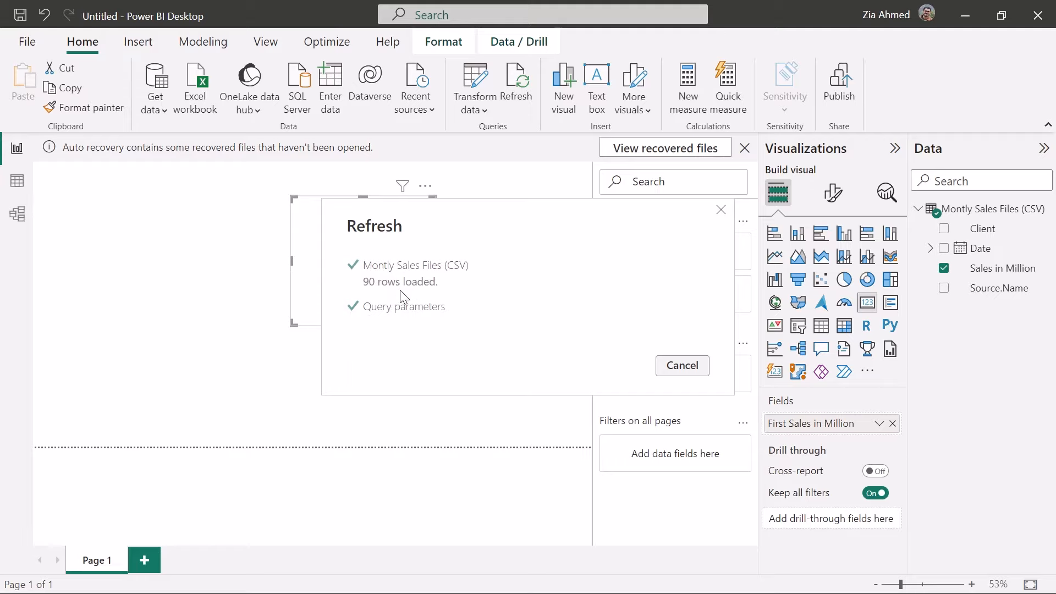
left_click(17, 181)
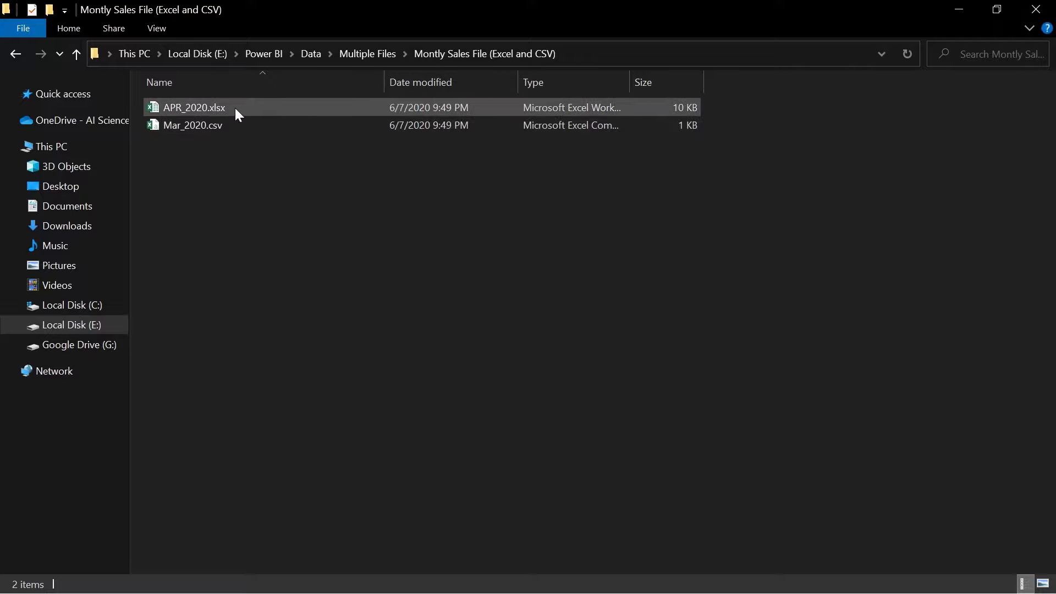
In Power BI Desktop, load the APR sheet from APR_2020.xlsx in the Montly Sales File (Excel and CSV) folder and expand its fields
key("alt+Tab")
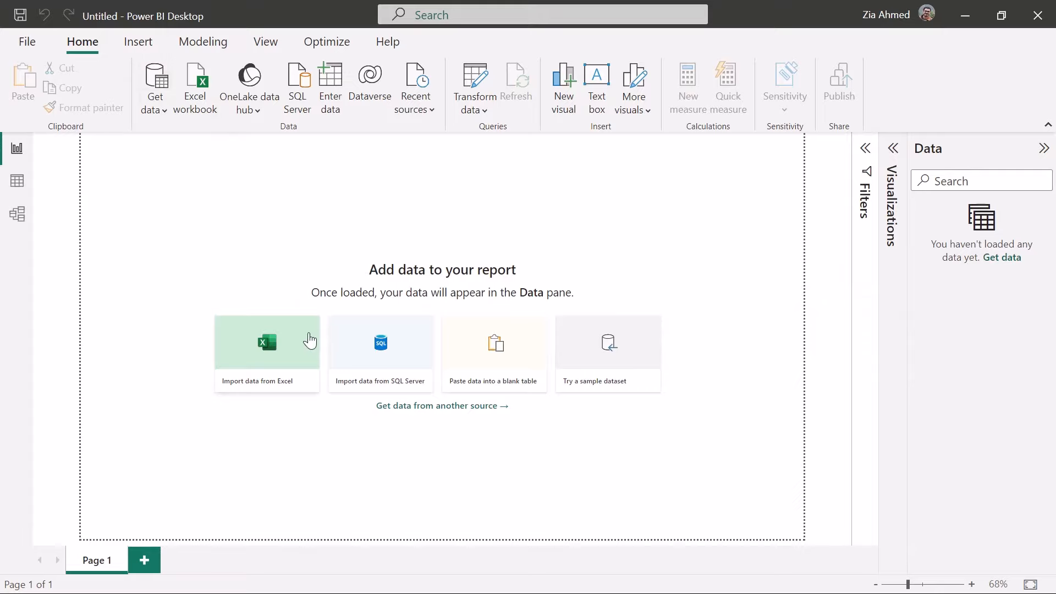
left_click(269, 347)
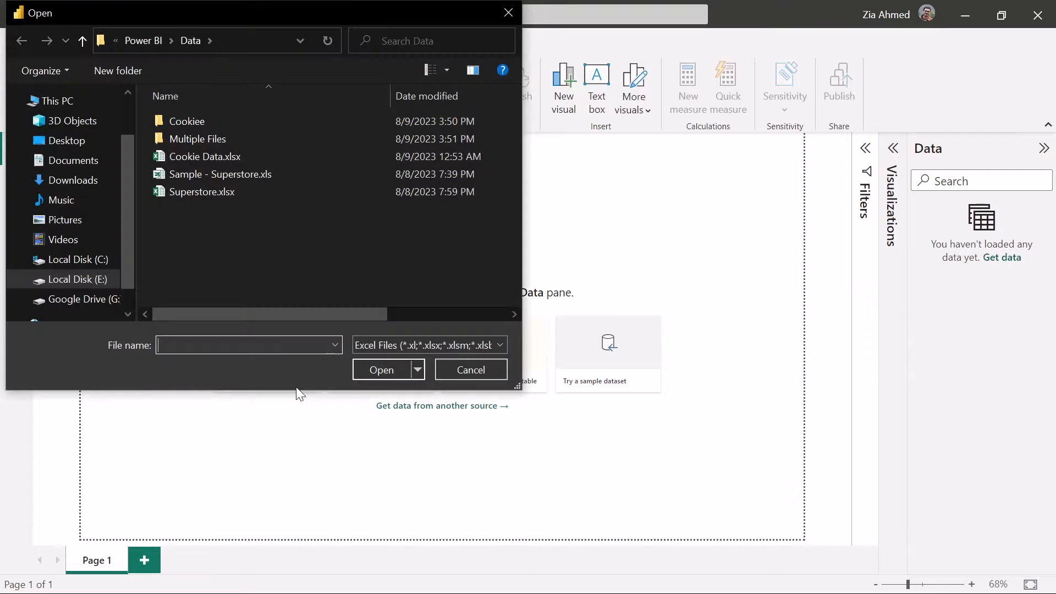
double_click(245, 132)
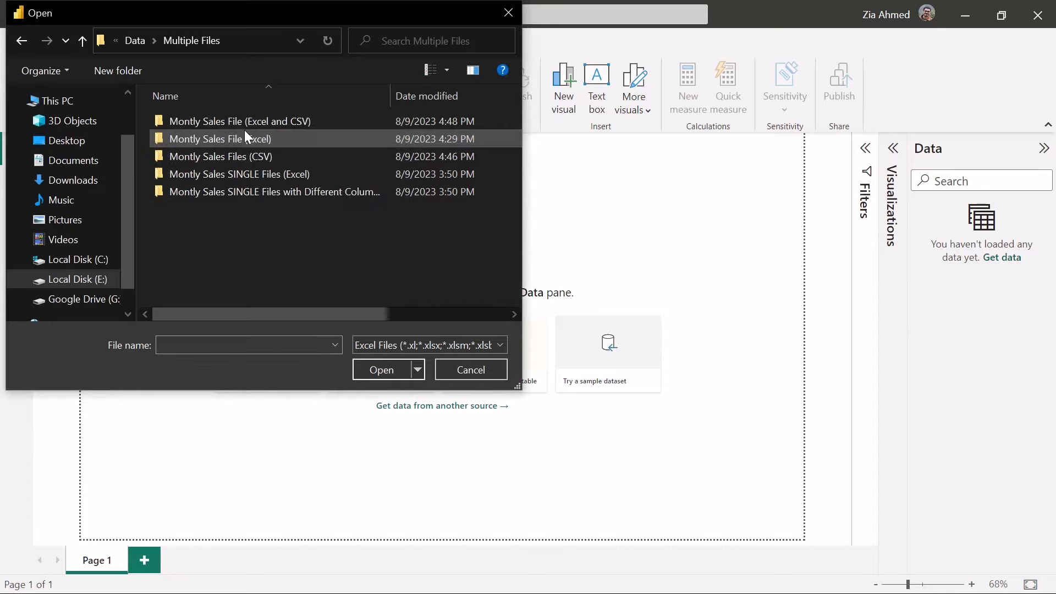
double_click(217, 119)
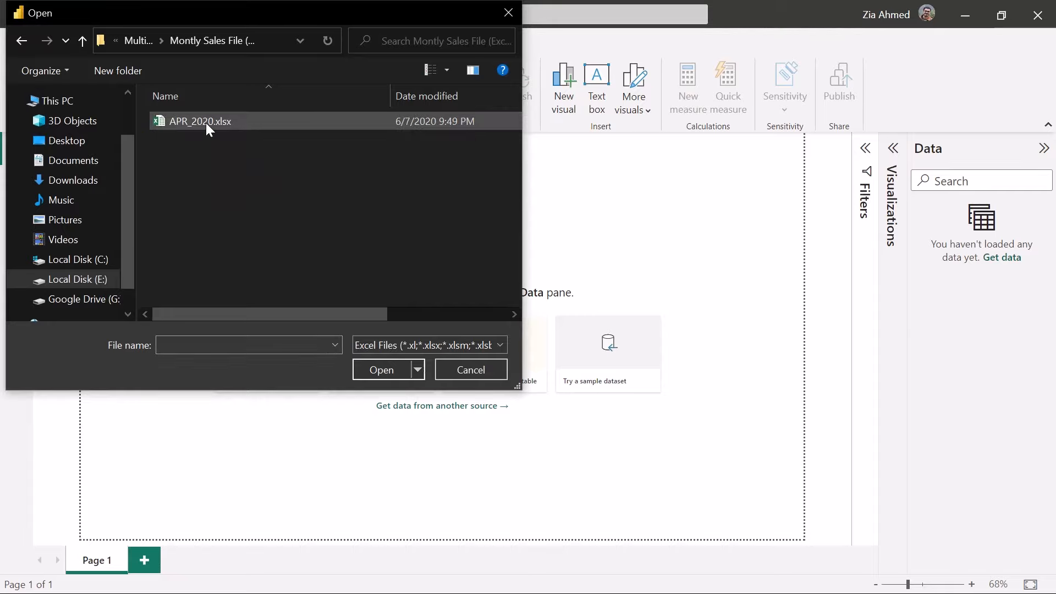
double_click(205, 122)
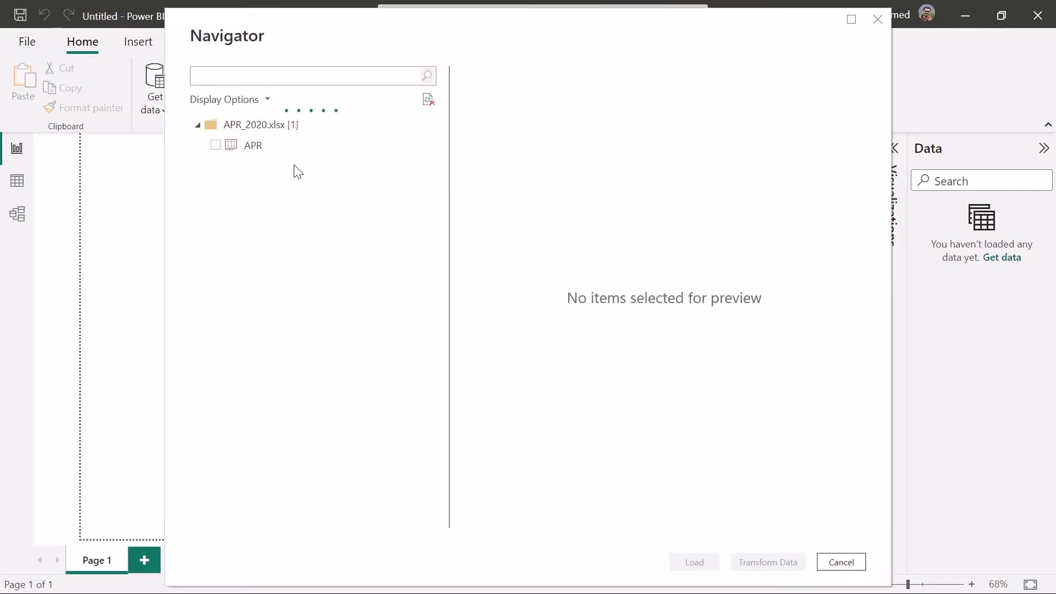
left_click(216, 146)
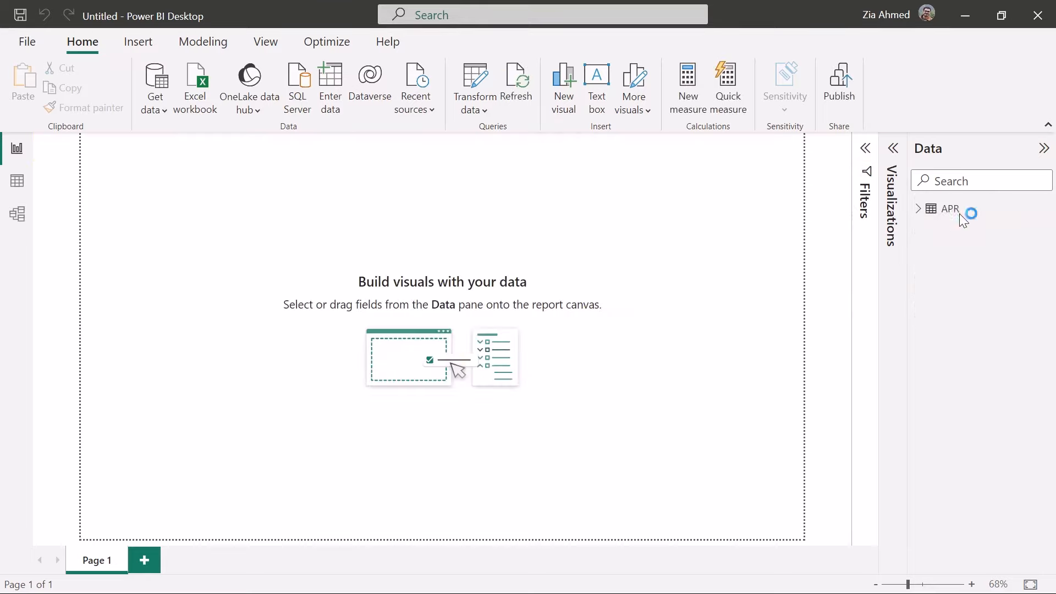
left_click(915, 215)
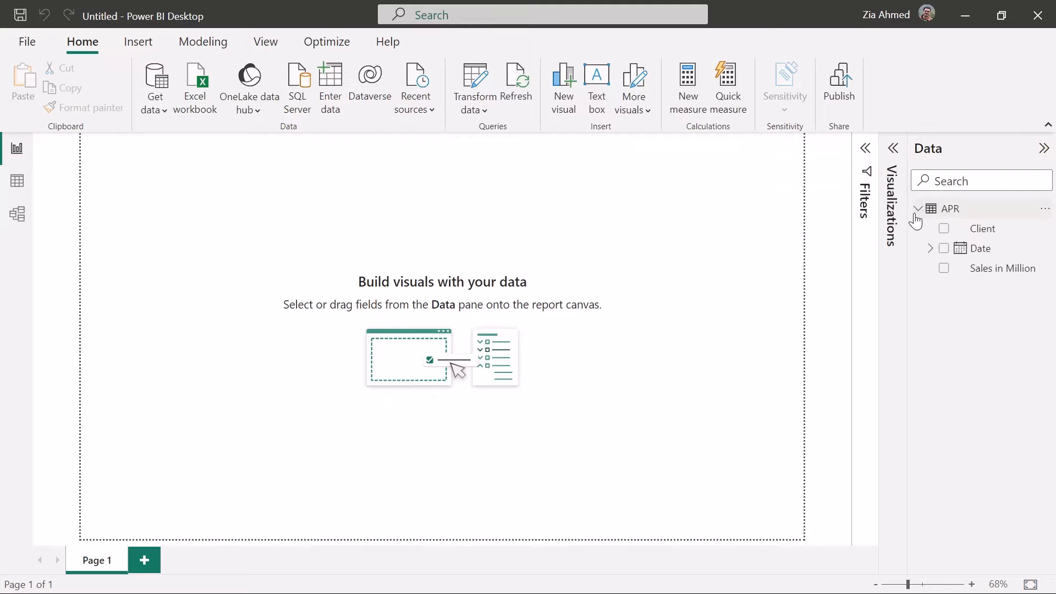
Load Mar_2020.csv from the same folder as a second table and collapse the APR table's field list
left_click(161, 115)
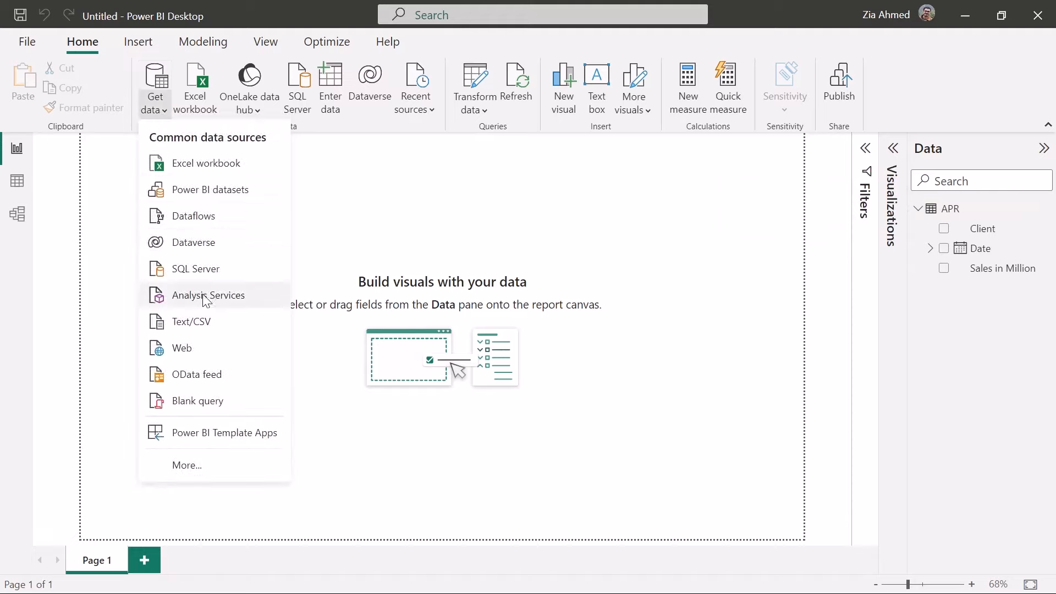
left_click(223, 330)
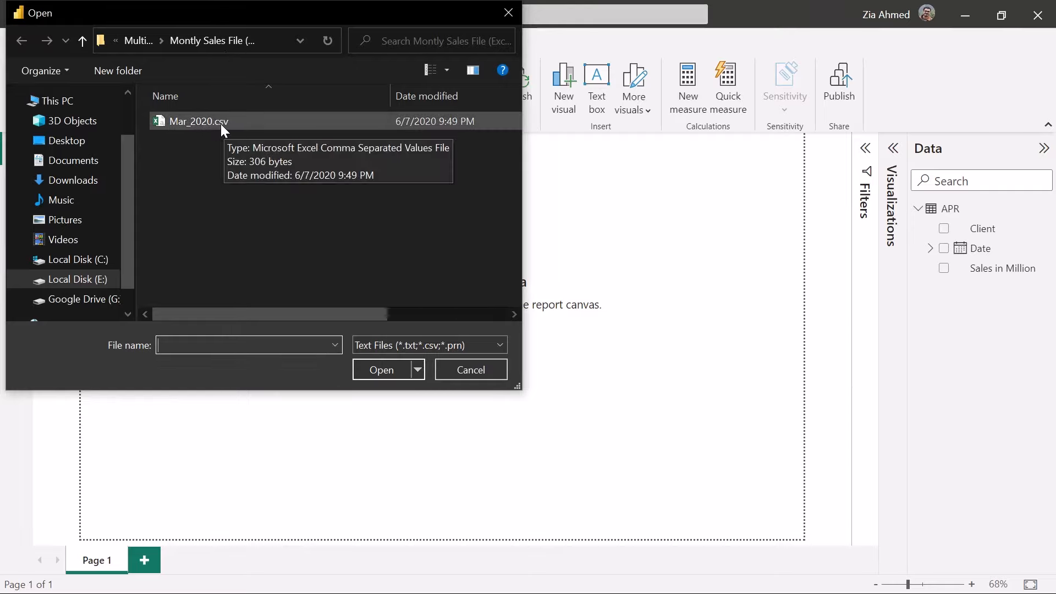
left_click(219, 121)
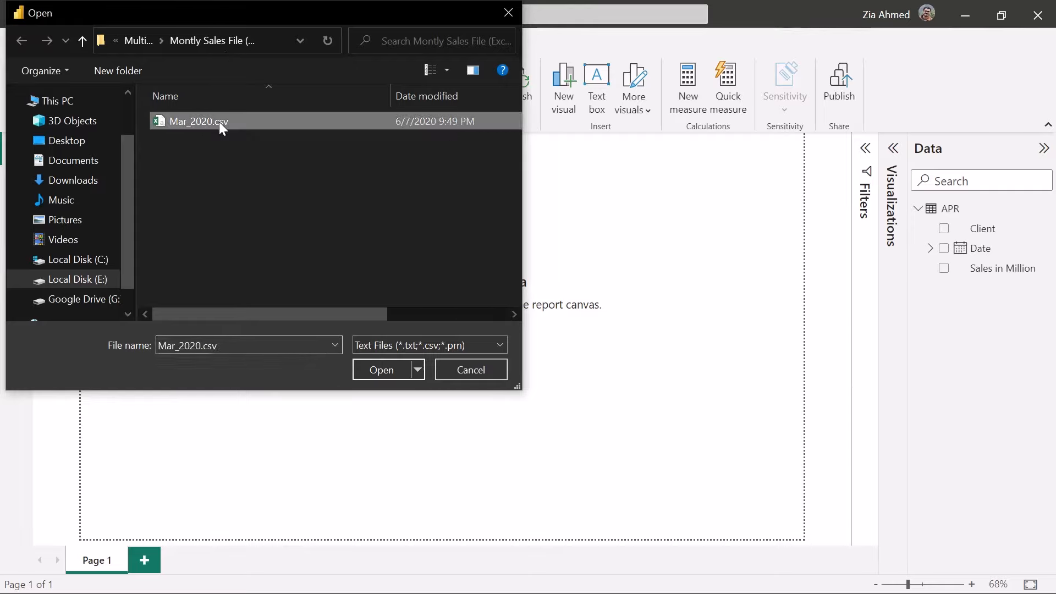
left_click(382, 370)
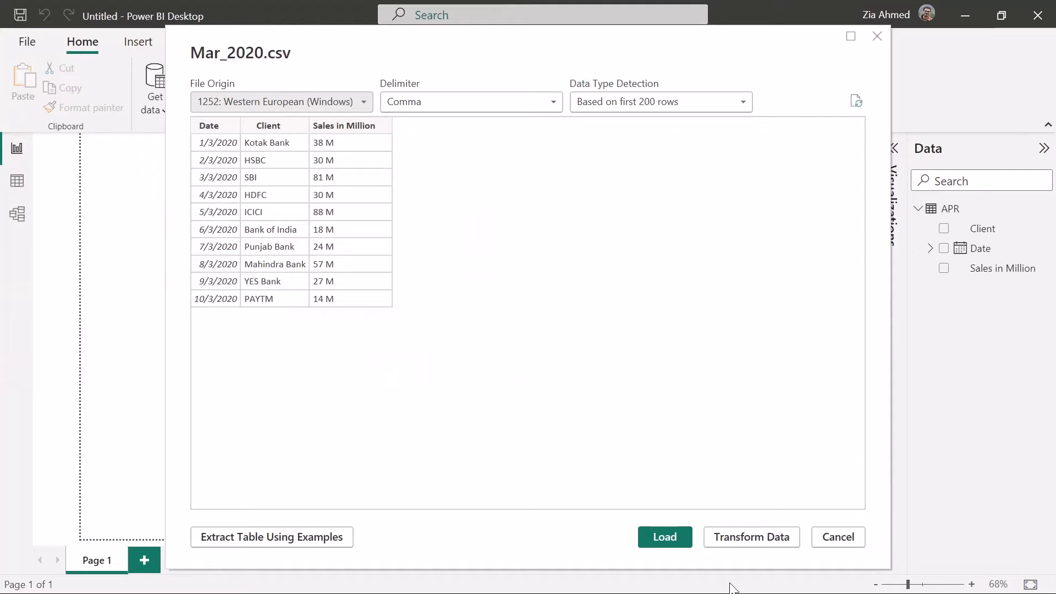
left_click(671, 537)
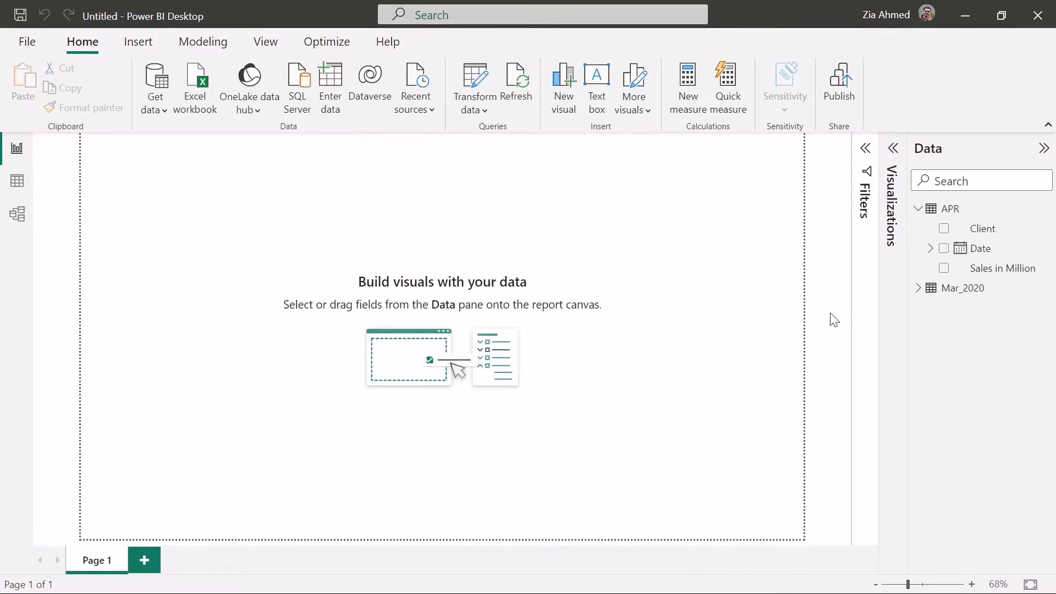
left_click(919, 209)
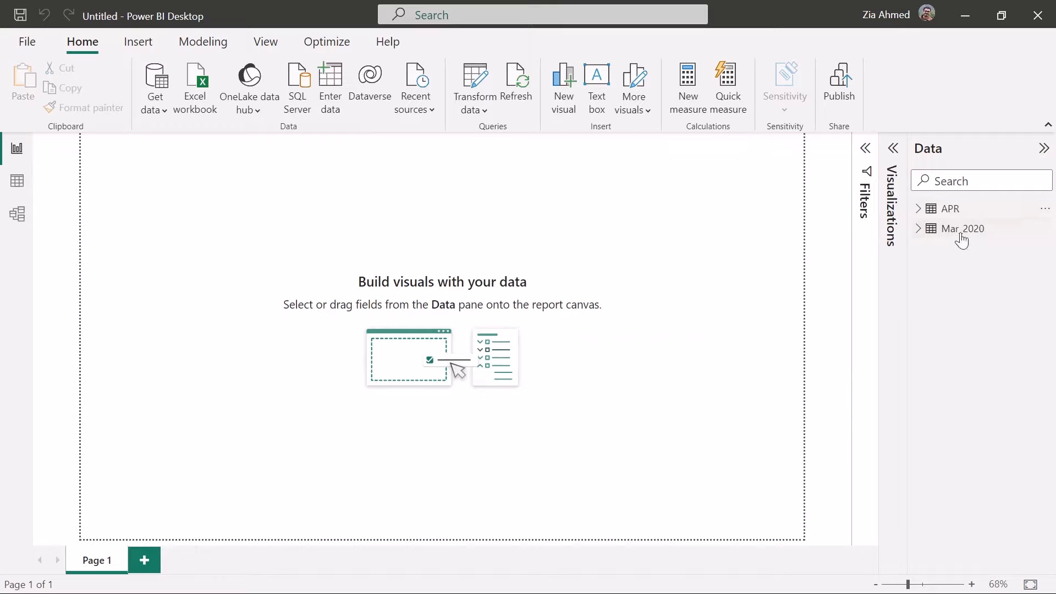
Open the APR table's query for editing in Power Query Editor
mouse_move(958, 227)
right_click(936, 212)
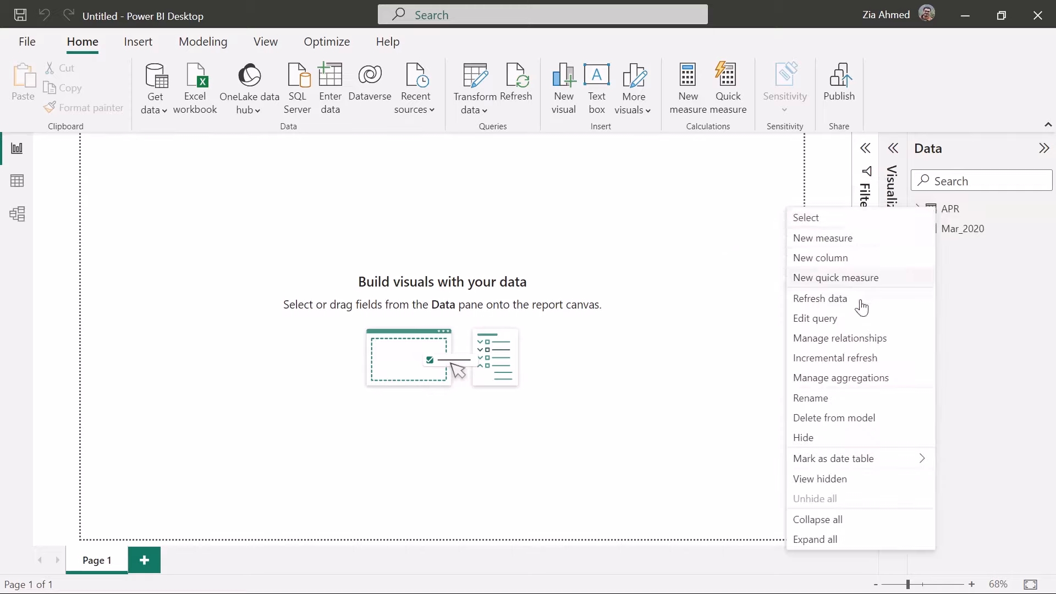
left_click(818, 329)
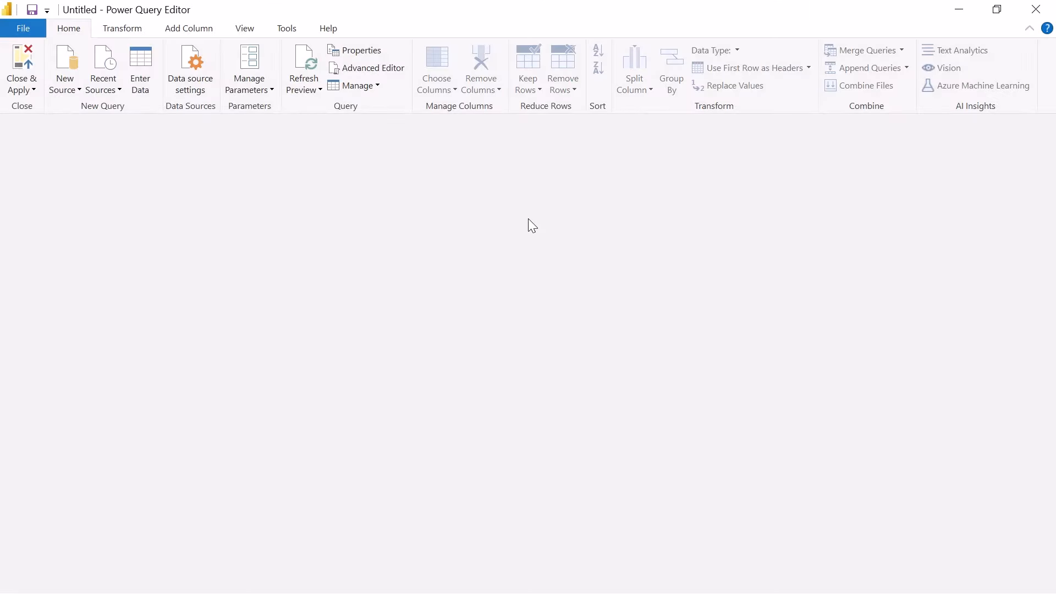
key("alt+Tab")
key("alt+Tab")
key("alt+shift+Tab")
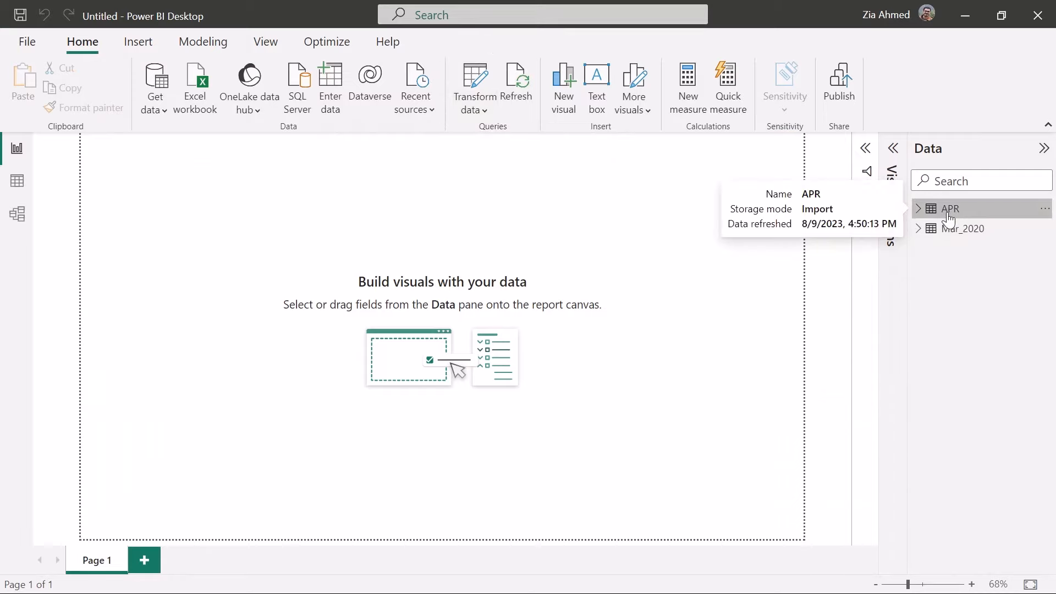
key("alt+Tab")
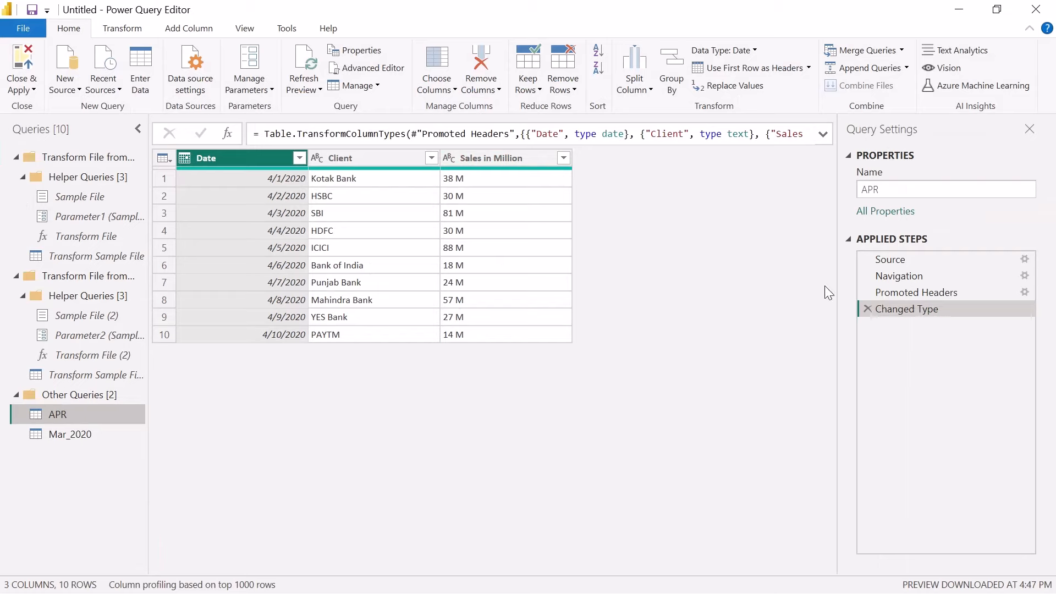
Append the APR and Mar_2020 tables as a new query, with APR as the first table
left_click(907, 68)
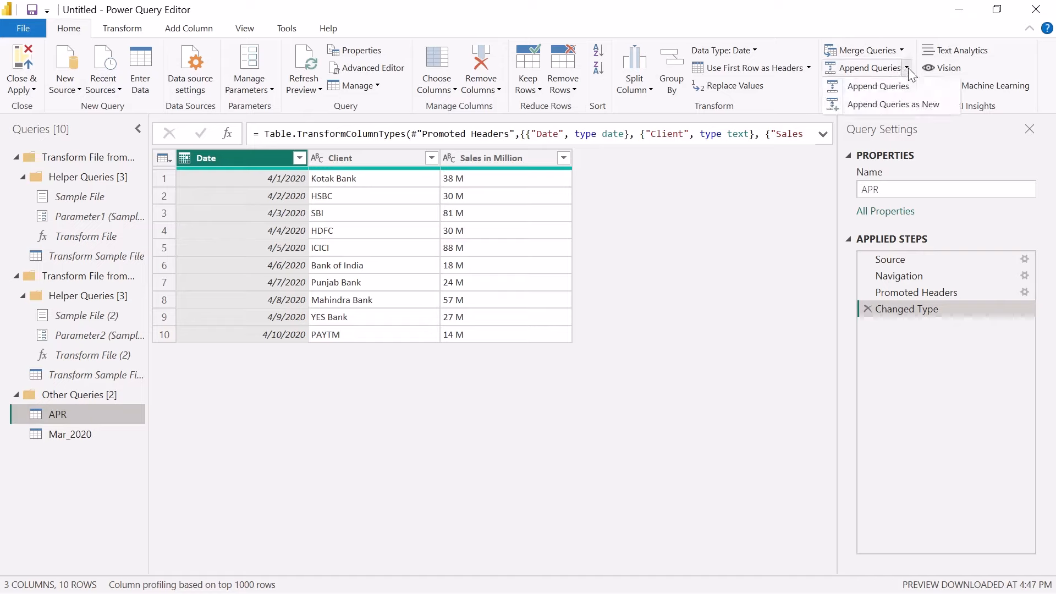
left_click(871, 109)
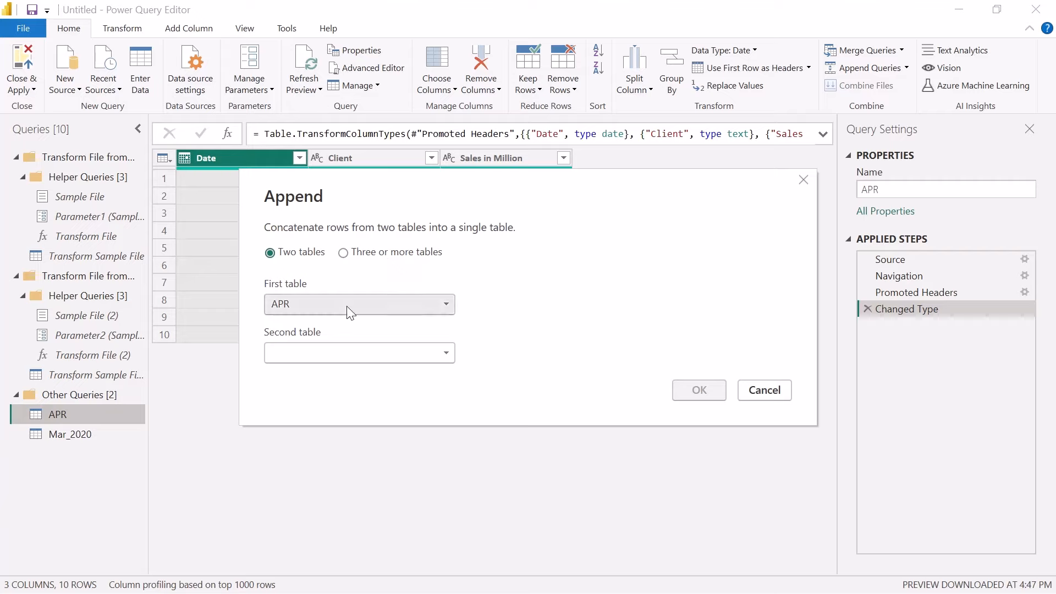
left_click(348, 353)
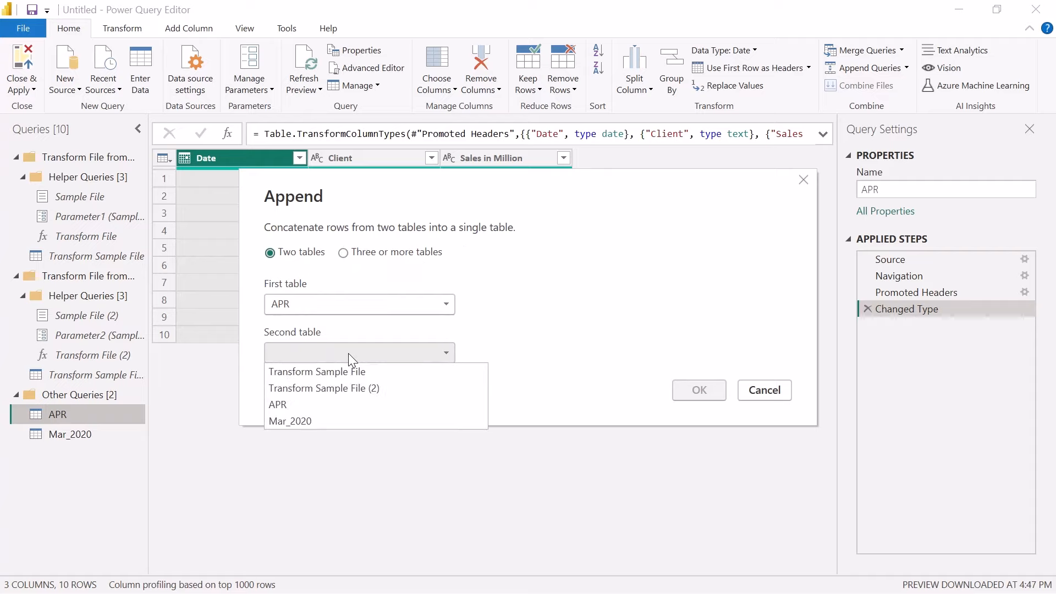
left_click(354, 426)
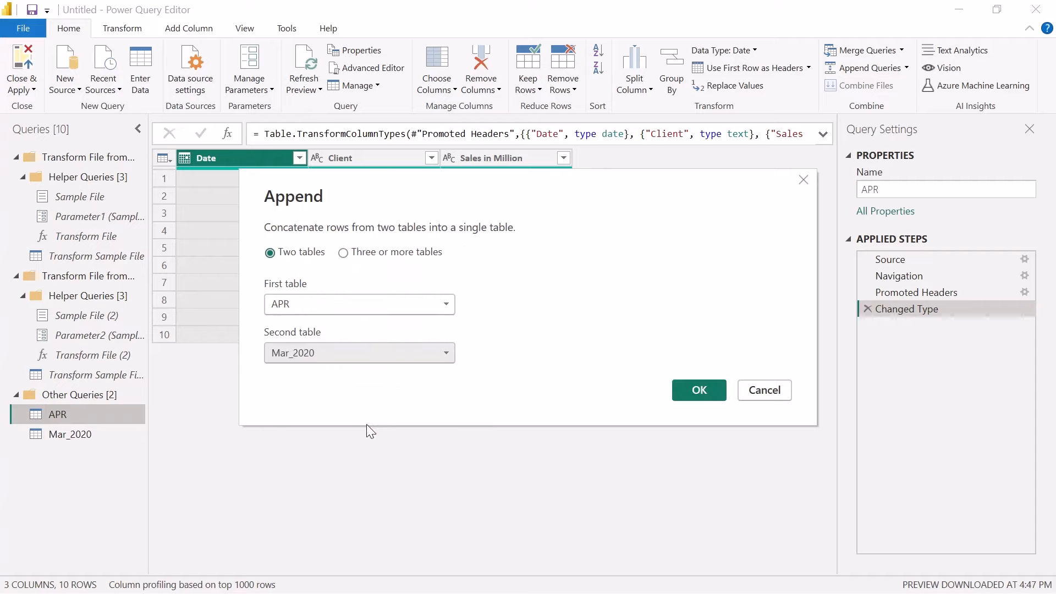
left_click(704, 393)
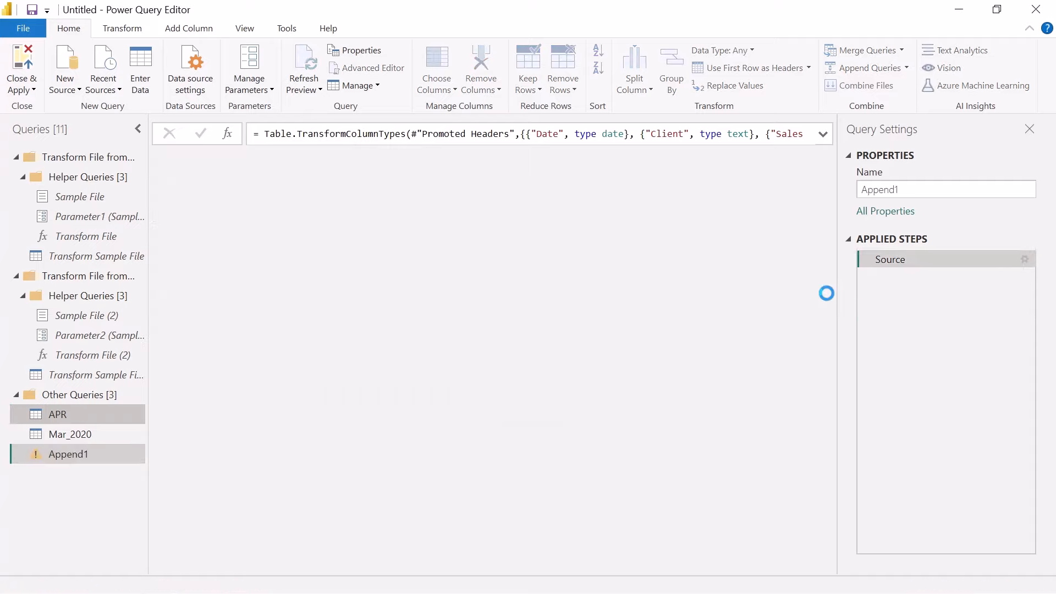
Rename the appended query as "Append different formats" and apply the query changes to the report
double_click(916, 193)
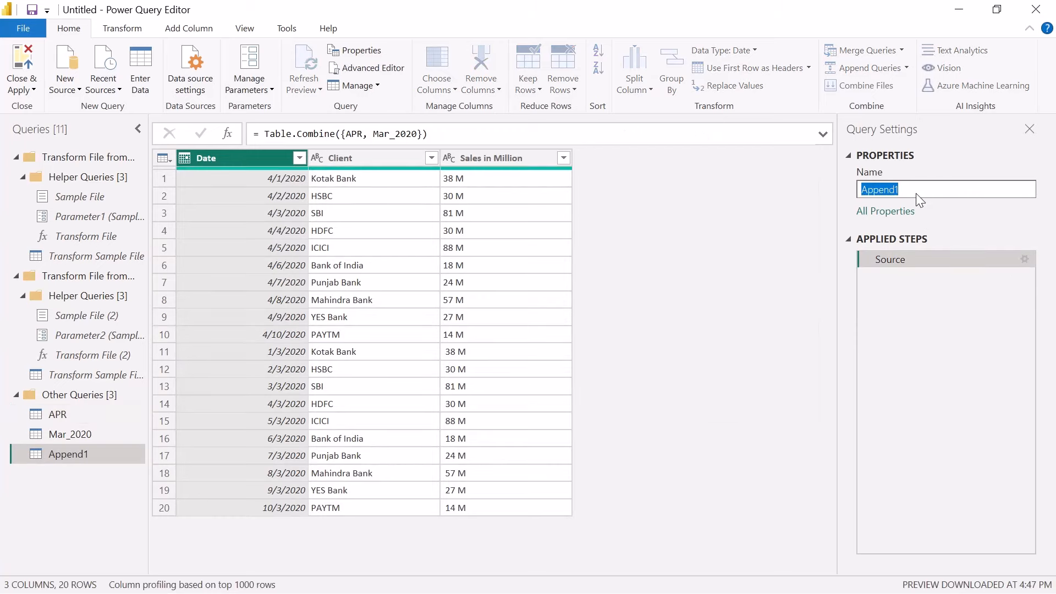
type("Append different forma")
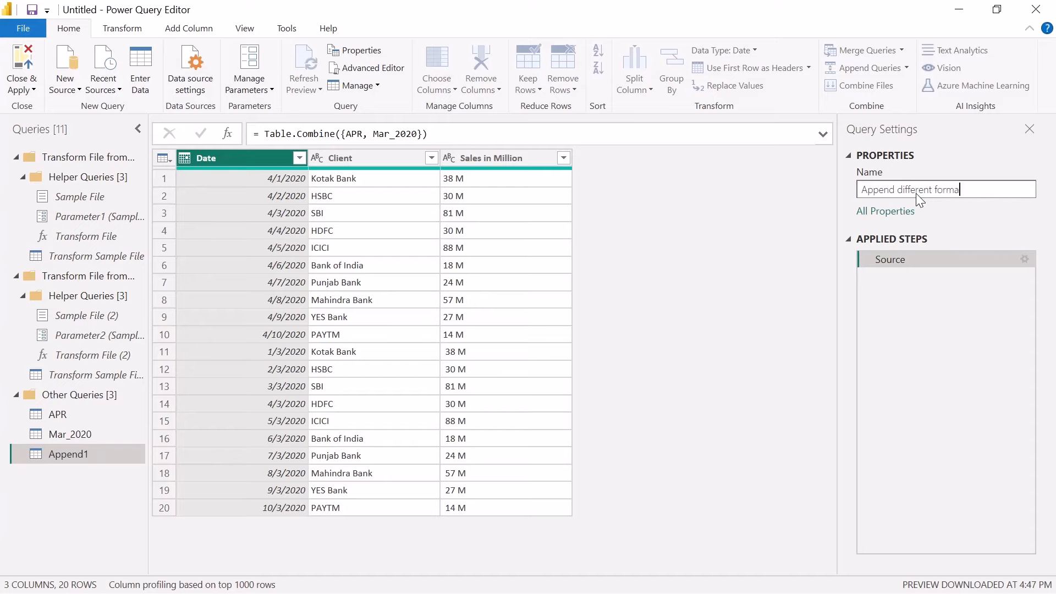
type("ts")
key("Return")
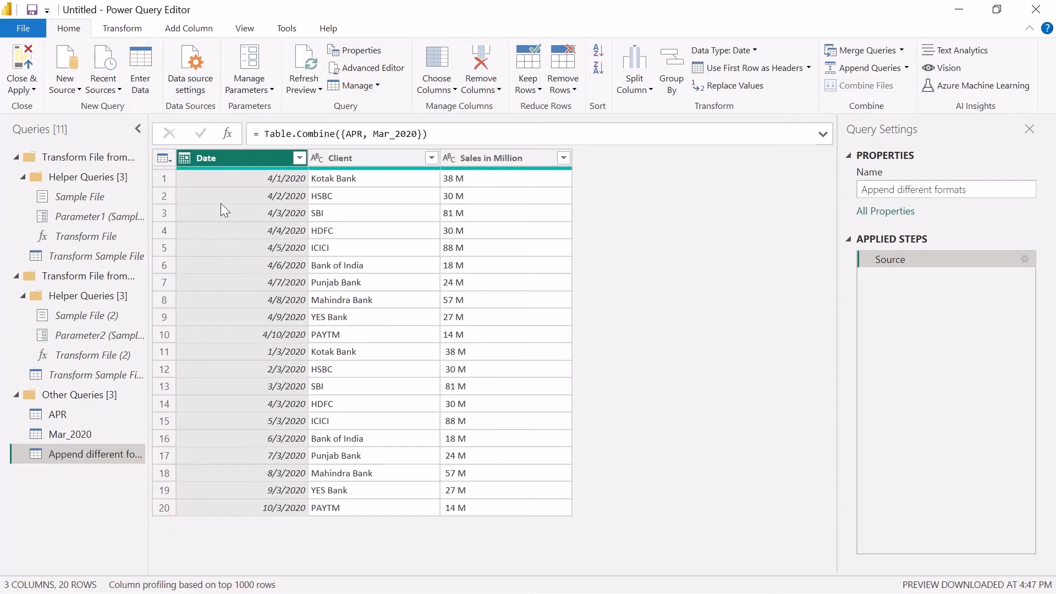
left_click(22, 78)
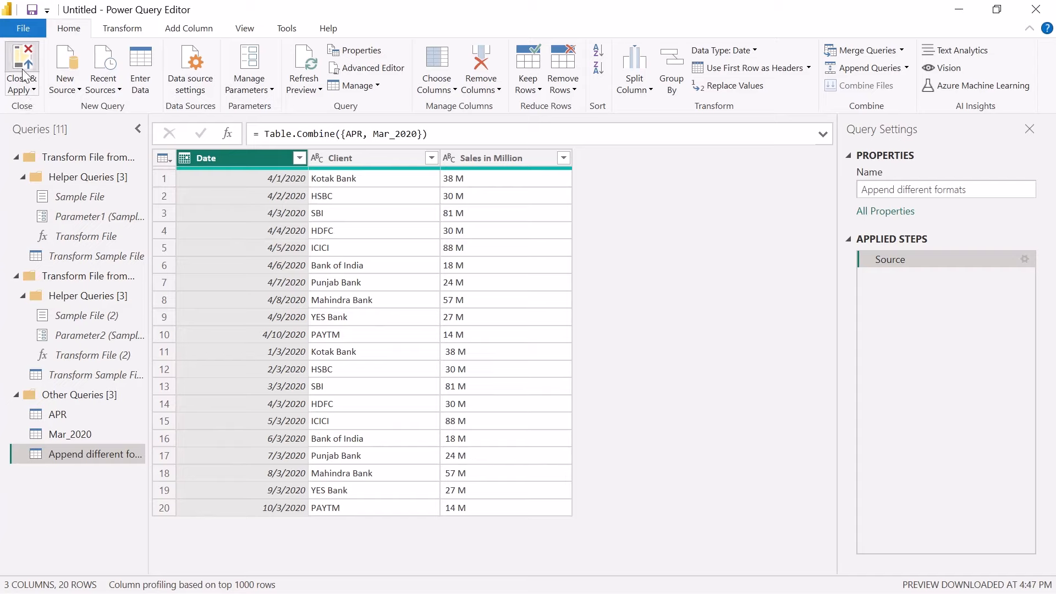
left_click(25, 74)
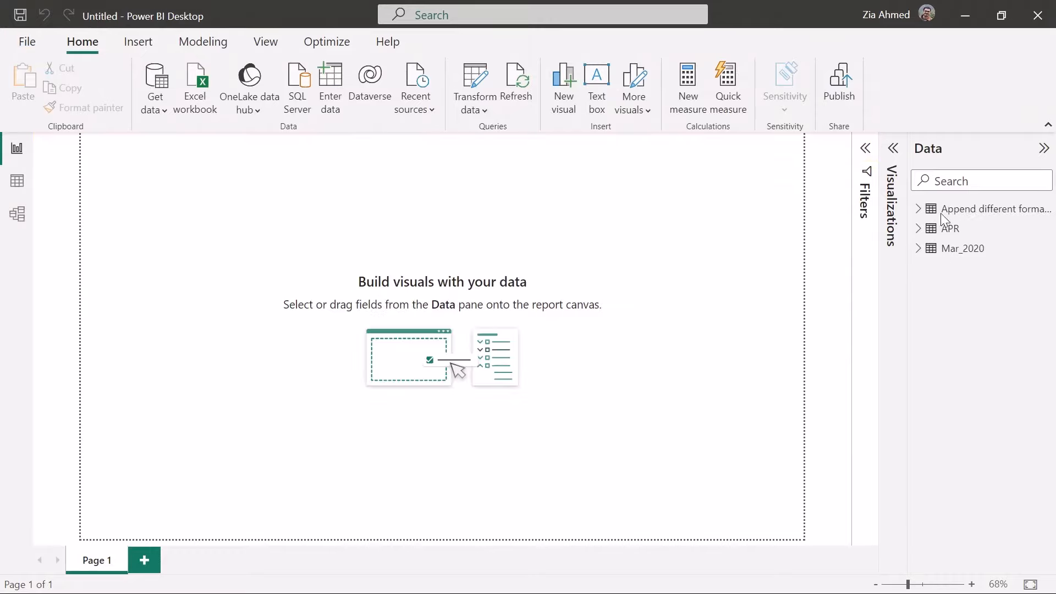
Delete the APR table from the model while keeping its query, and expand the Append different formats table
left_click(918, 228)
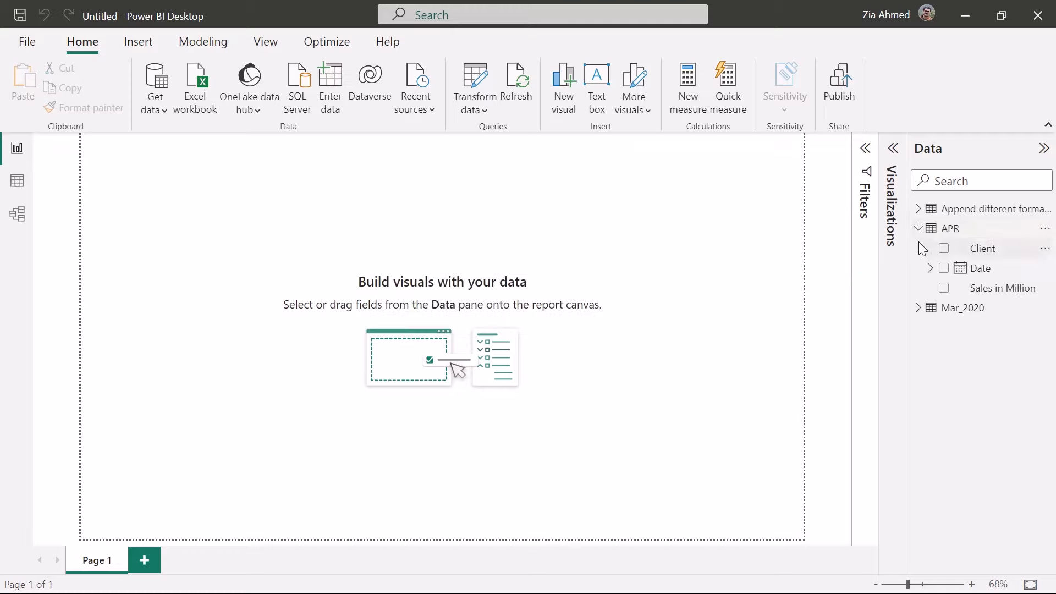
left_click(918, 229)
left_click(1046, 231)
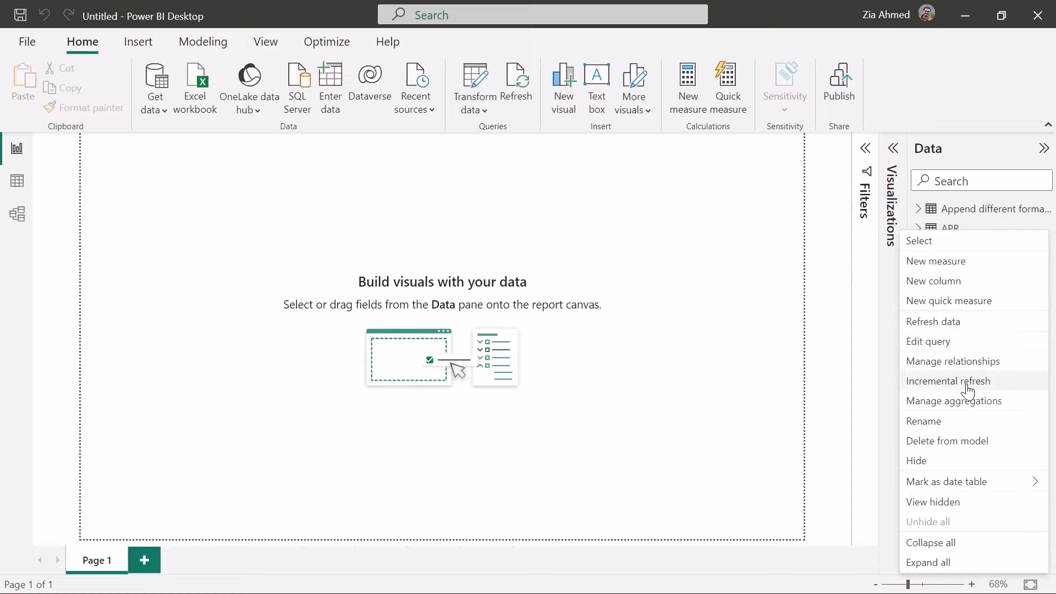
left_click(968, 451)
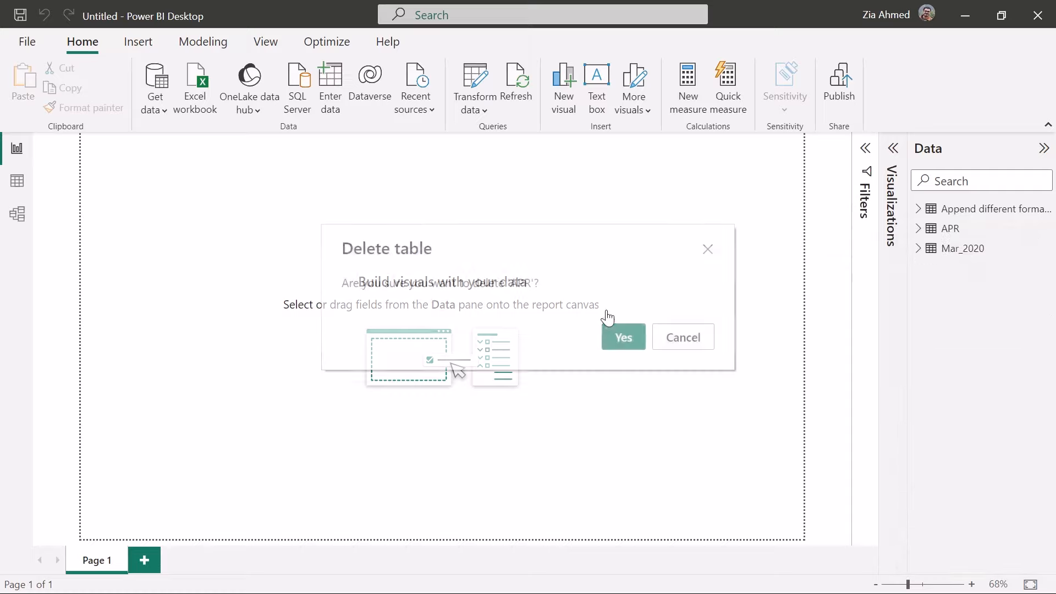
left_click(611, 337)
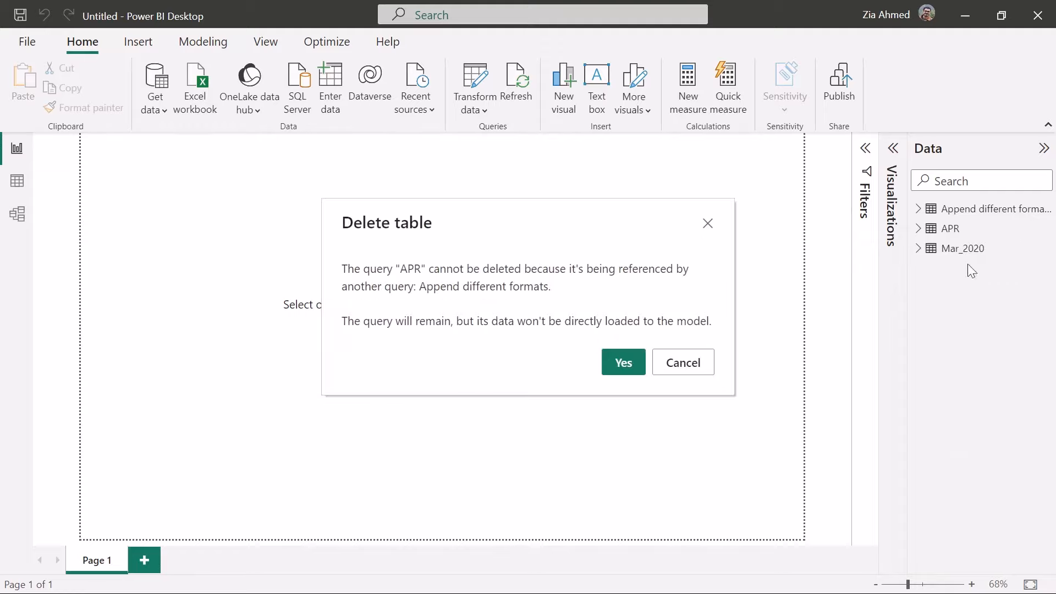
left_click(630, 368)
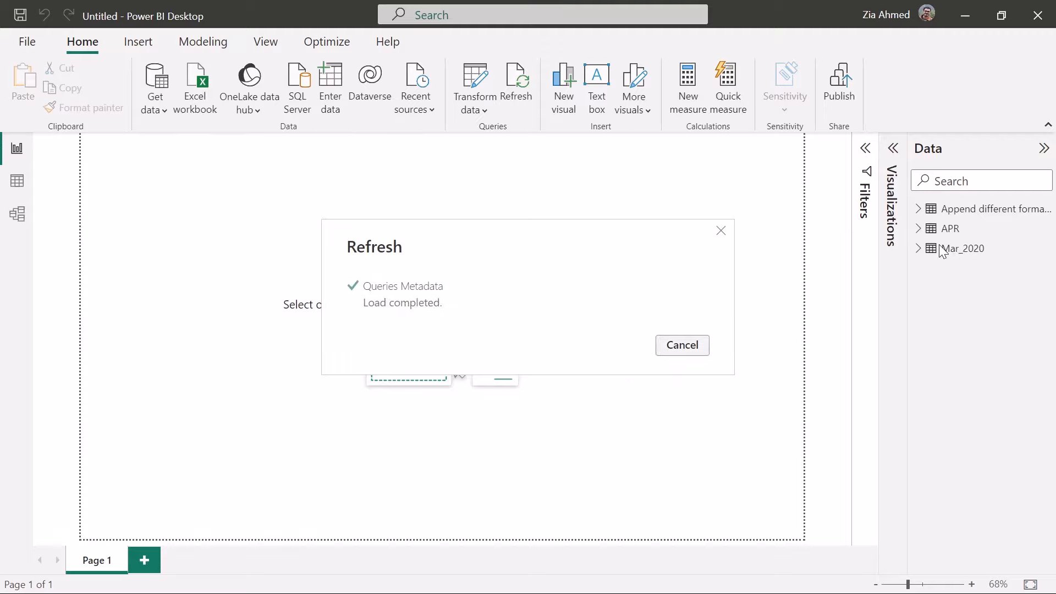
left_click(920, 209)
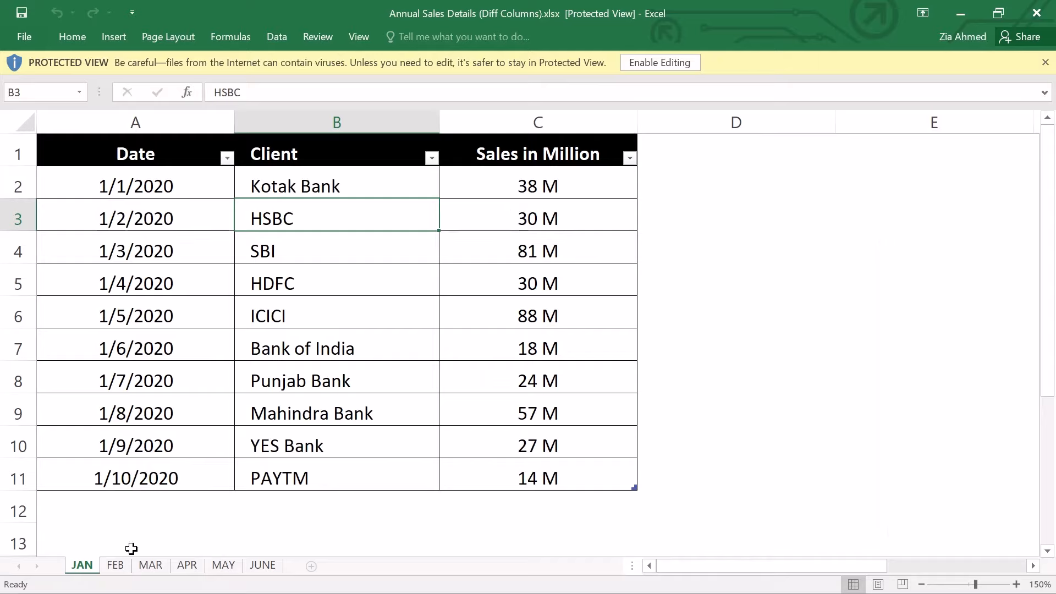
Compare the column order and headers on the JAN, FEB and MAR sheets of Annual Sales Details (Diff Columns).xlsx in Excel
left_click(114, 566)
left_click(91, 566)
left_click(114, 565)
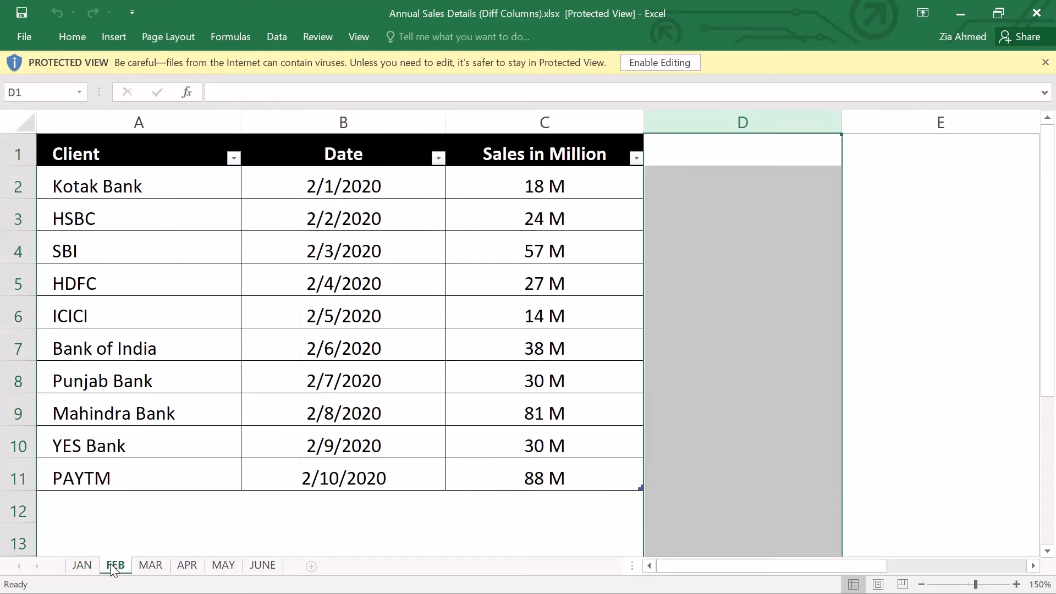
left_click(161, 568)
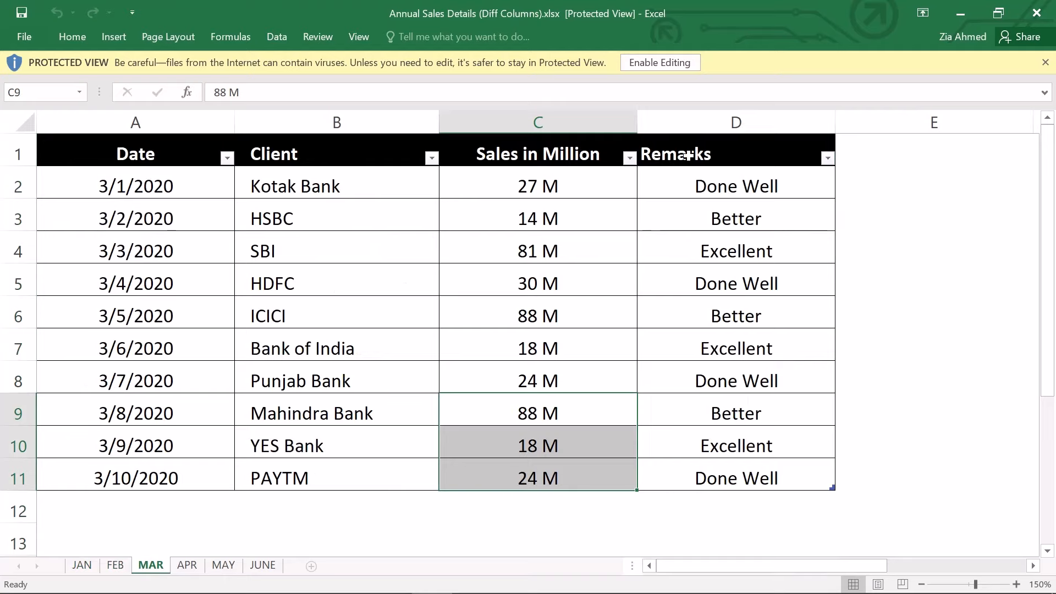
Examine the fourth column on the MAR and JUNE sheets, and compare the headers on the APR and MAY sheets
left_click(727, 126)
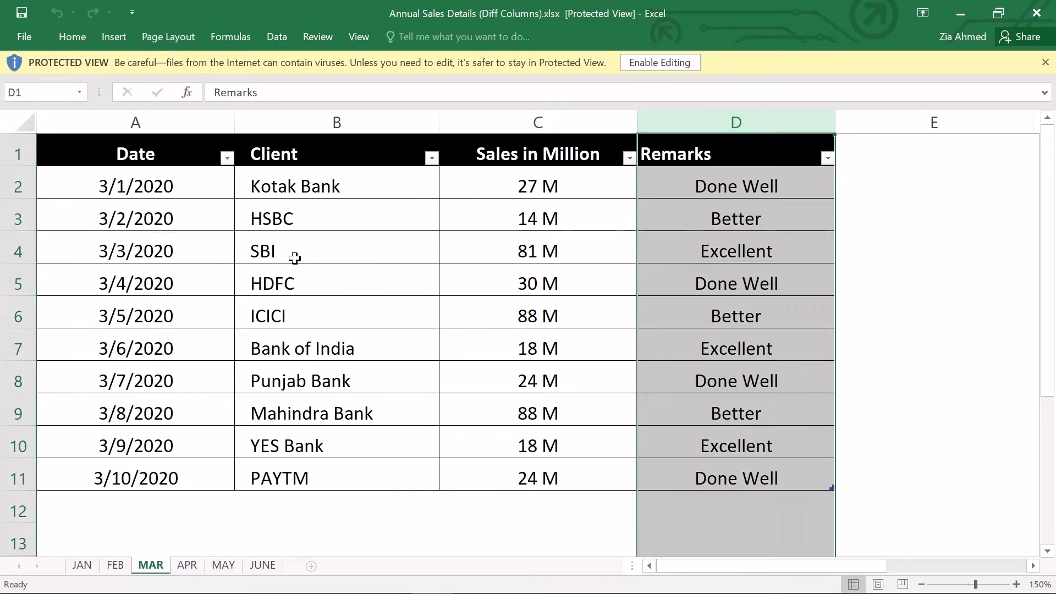
left_click(184, 566)
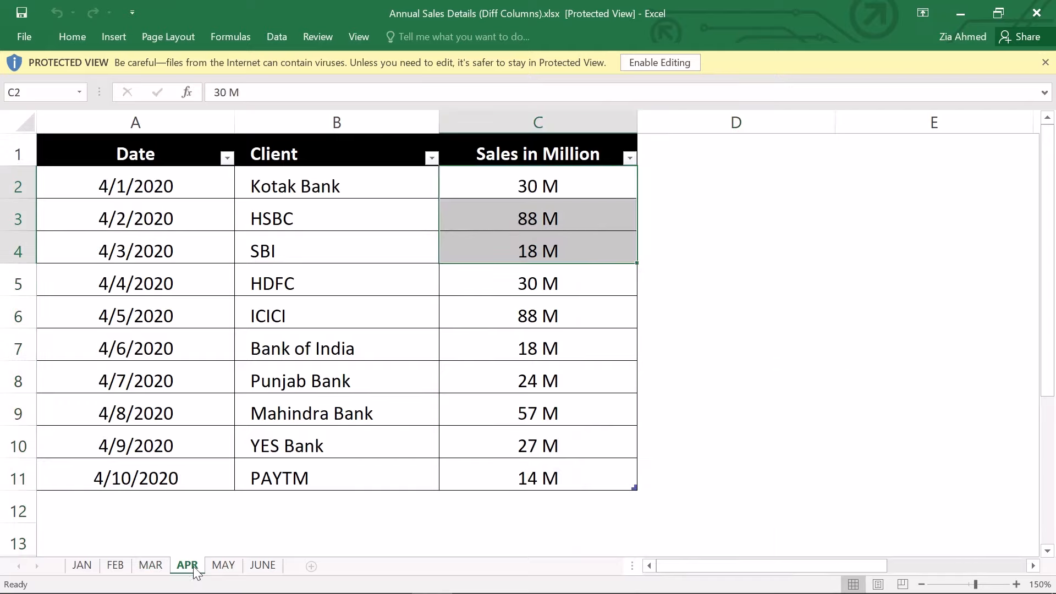
left_click(231, 564)
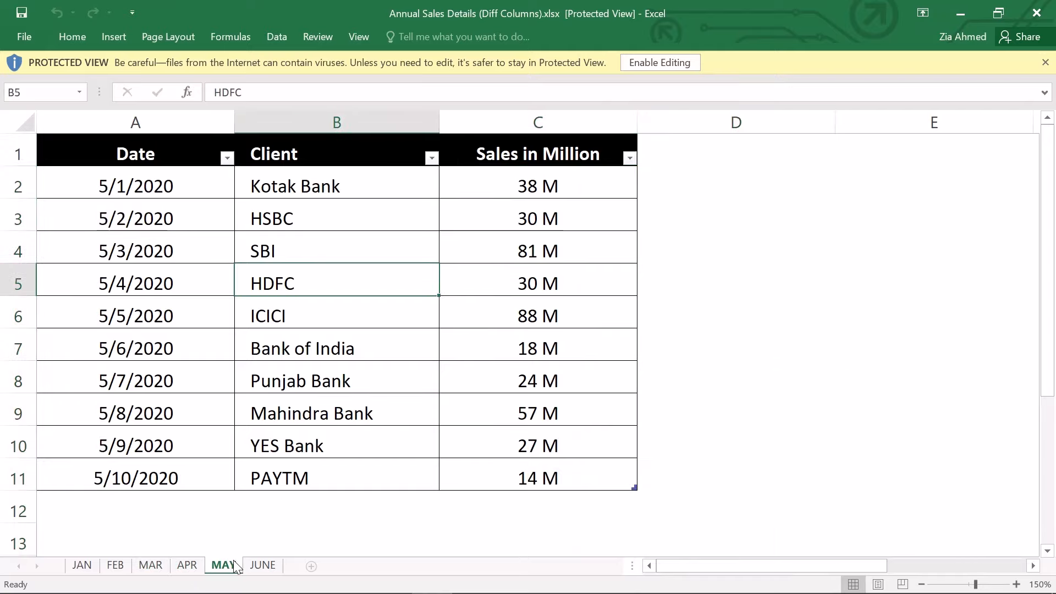
left_click(264, 565)
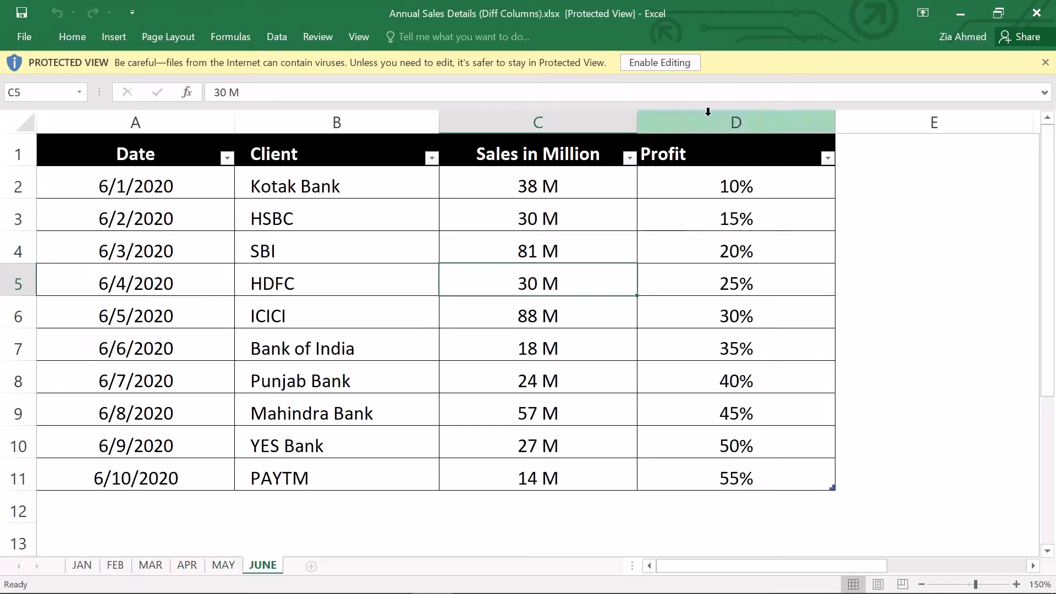
left_click(731, 112)
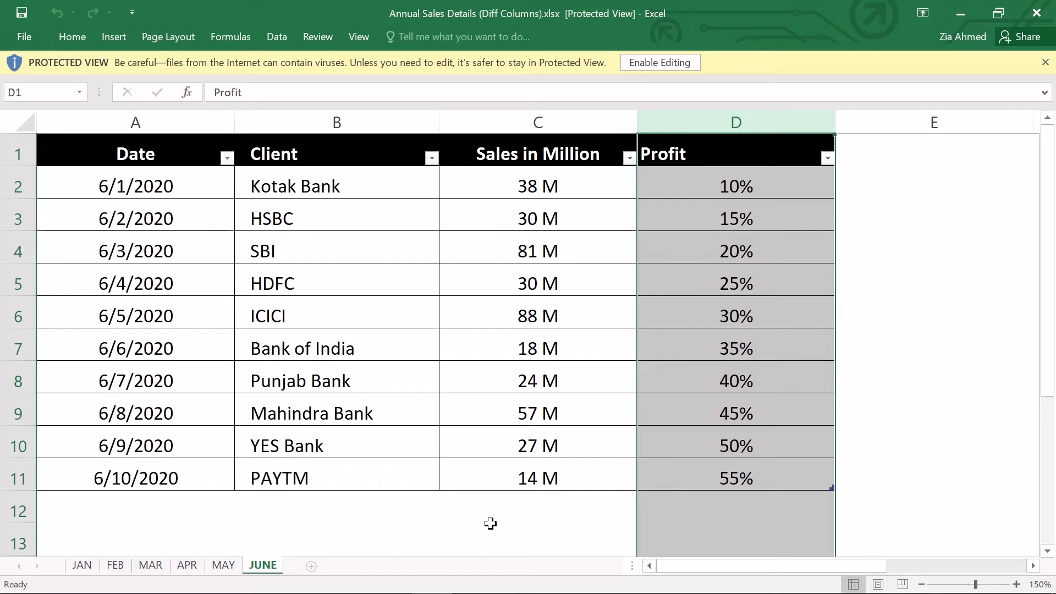
left_click(499, 546)
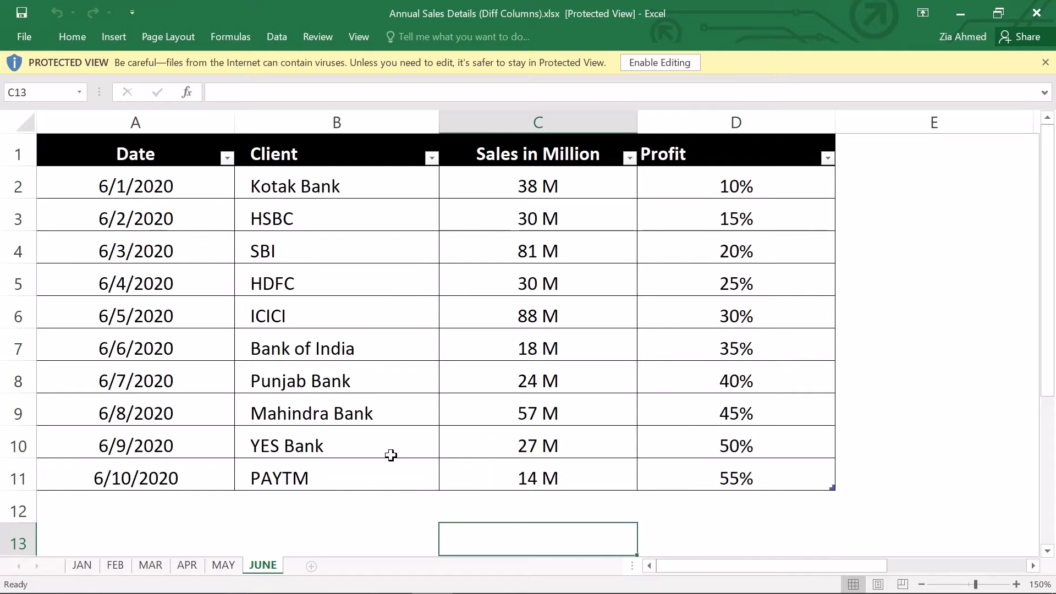
Switch to Power BI Desktop and import the Excel workbook Annual Sales Details (Diff Columns).xlsx
key("alt+Tab")
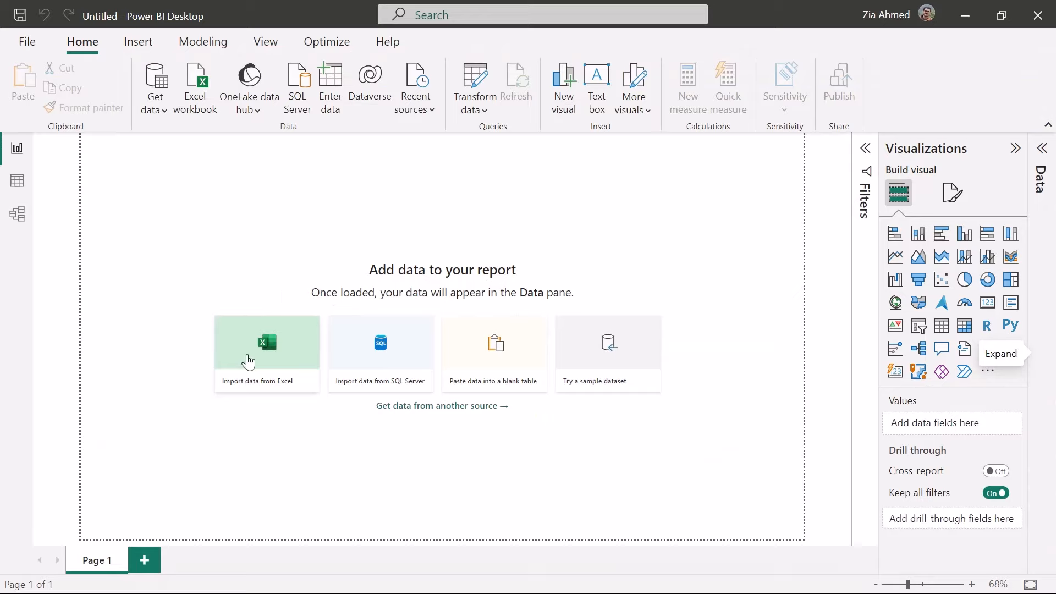
left_click(256, 358)
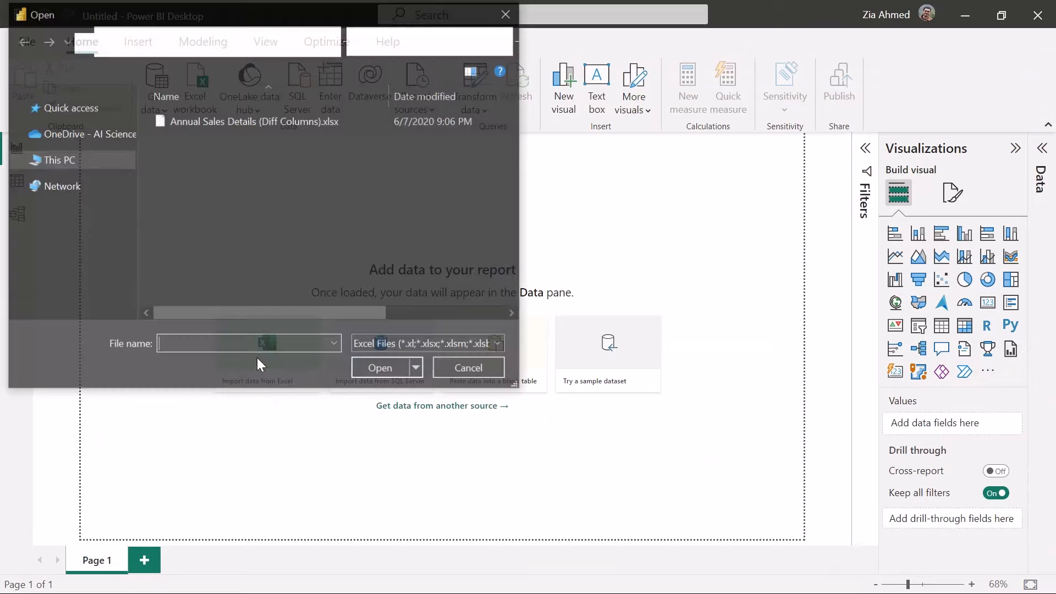
left_click(189, 122)
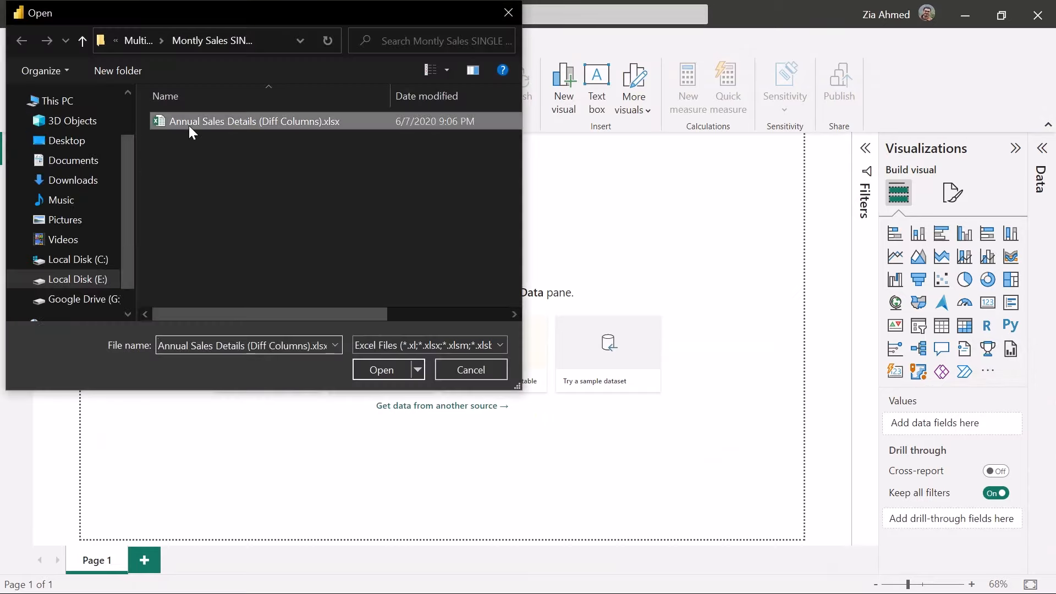
left_click(367, 370)
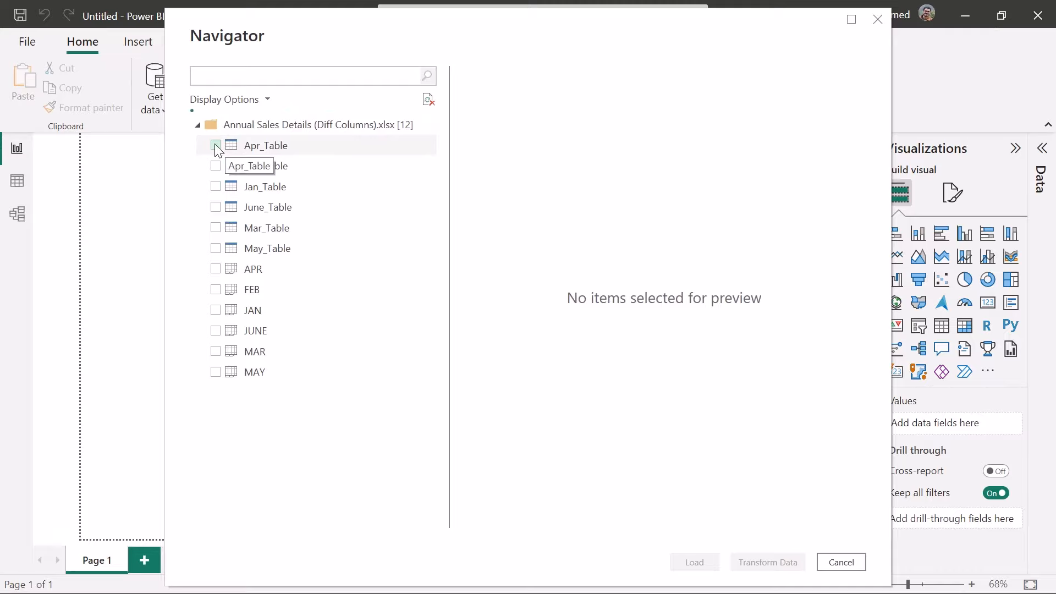
Select Apr_Table, Feb_Table, Jan_Table, June_Table, Mar_Table and May_Table from the workbook for import
left_click(215, 146)
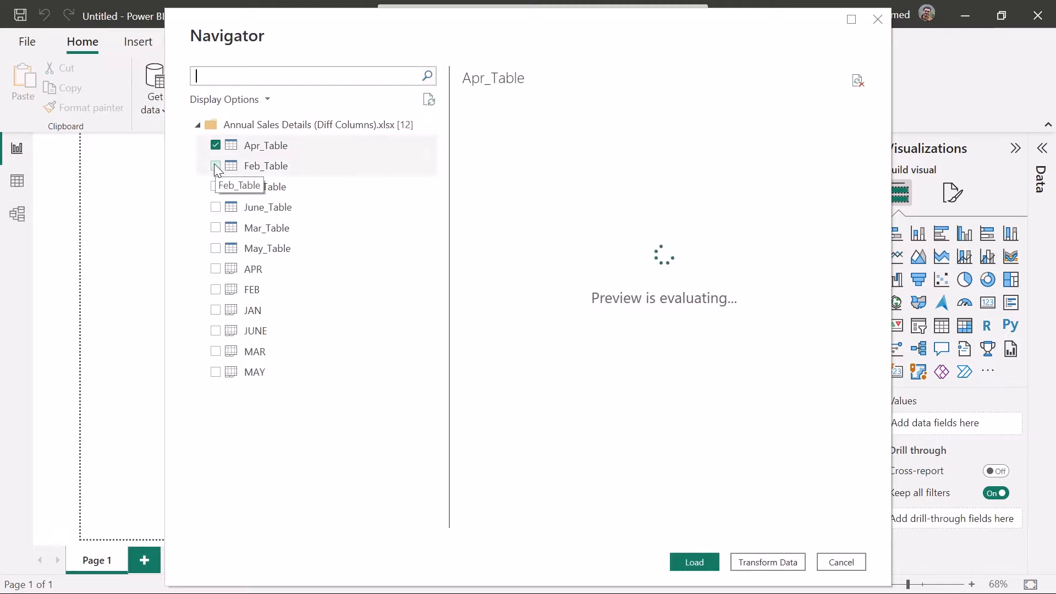
left_click(215, 165)
left_click(215, 186)
left_click(215, 207)
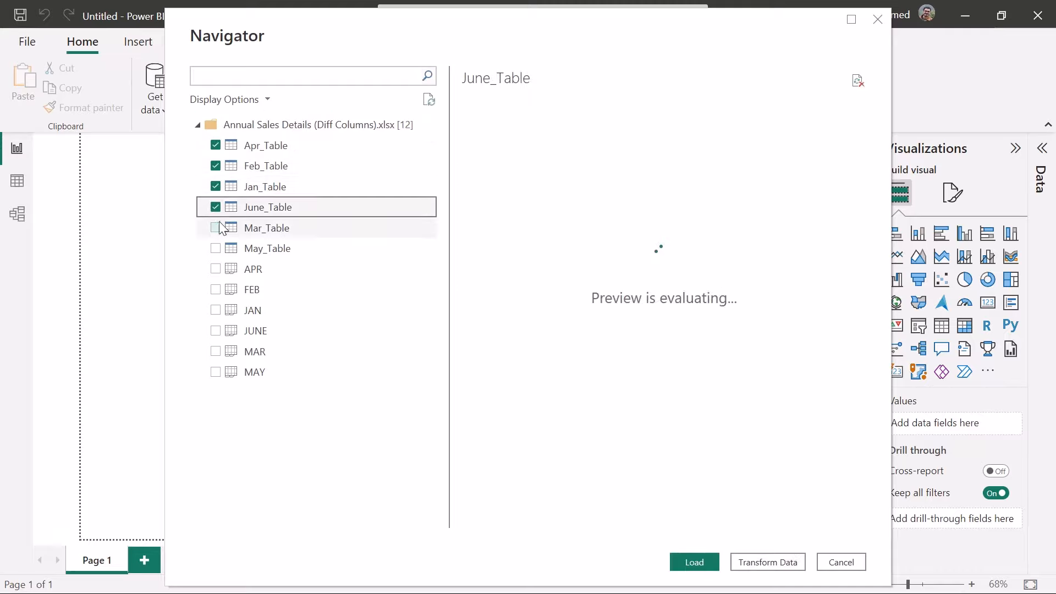
left_click(215, 228)
left_click(219, 247)
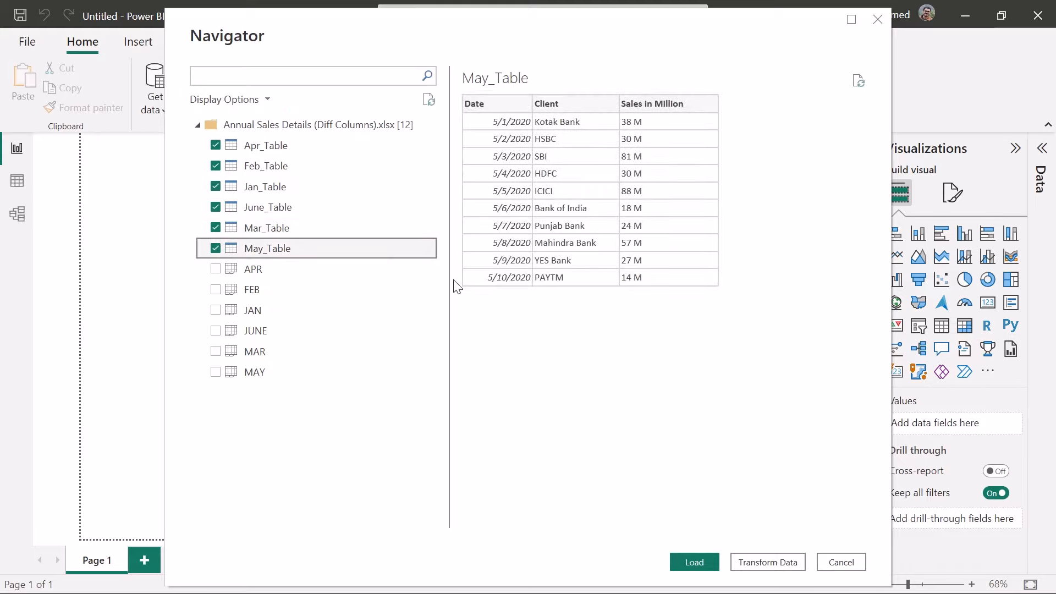
Preview Mar_Table and May_Table, then load all the selected tables and expand the Data pane
left_click(279, 228)
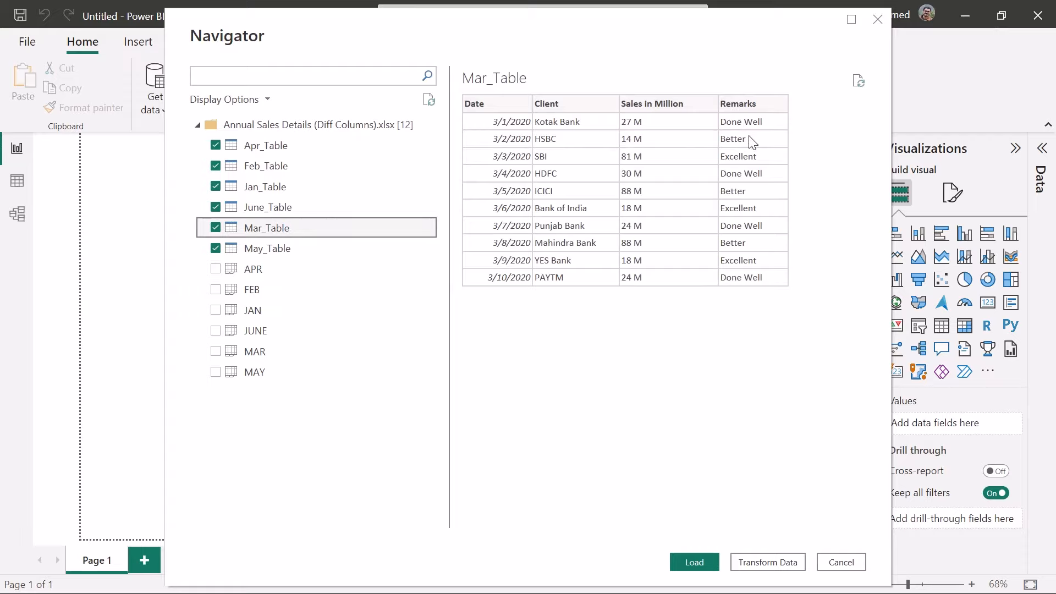
left_click(289, 258)
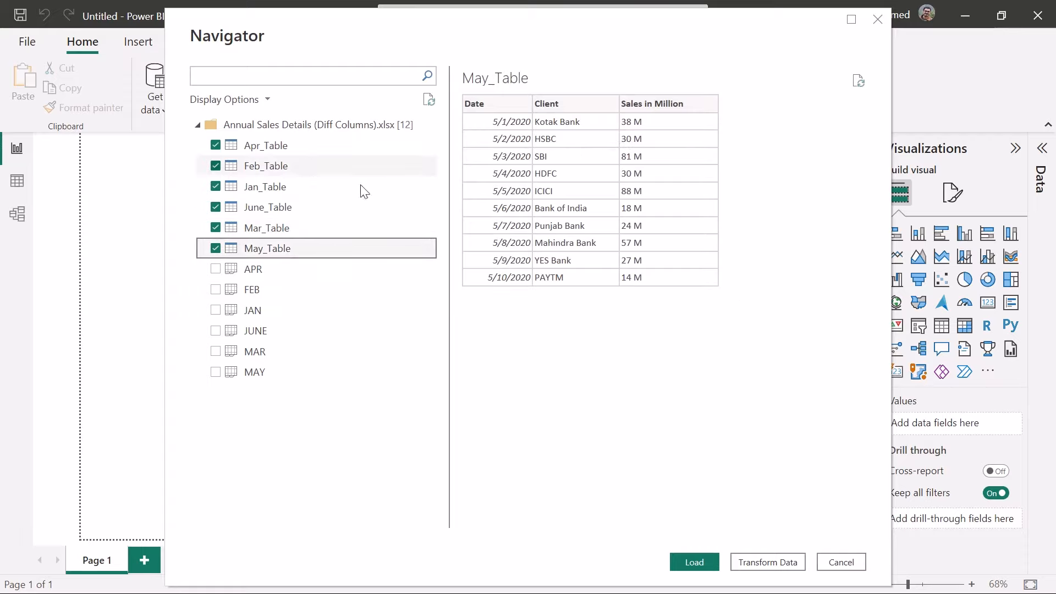
left_click(694, 562)
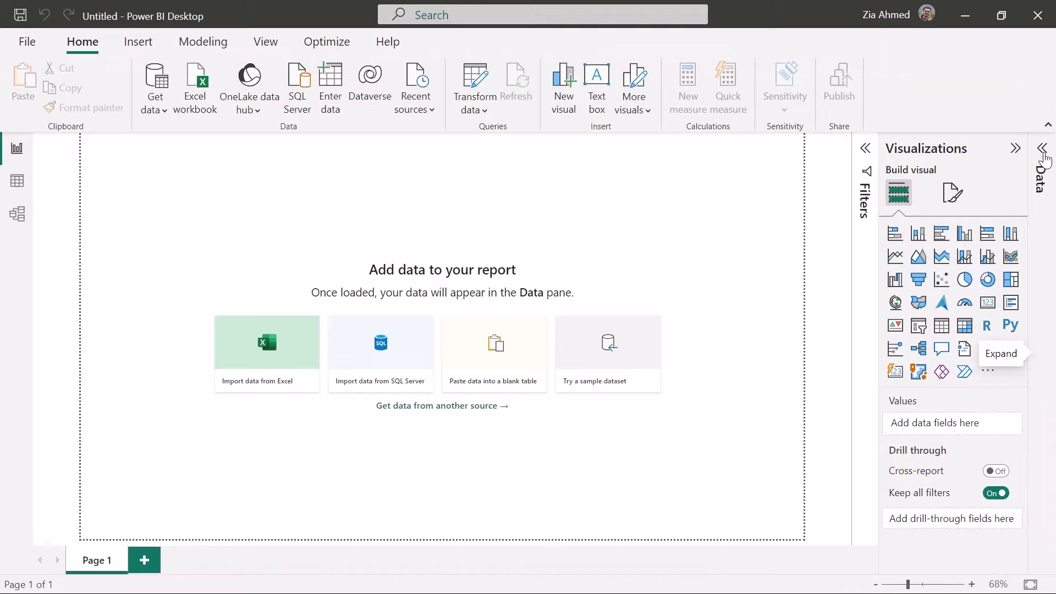
left_click(1043, 154)
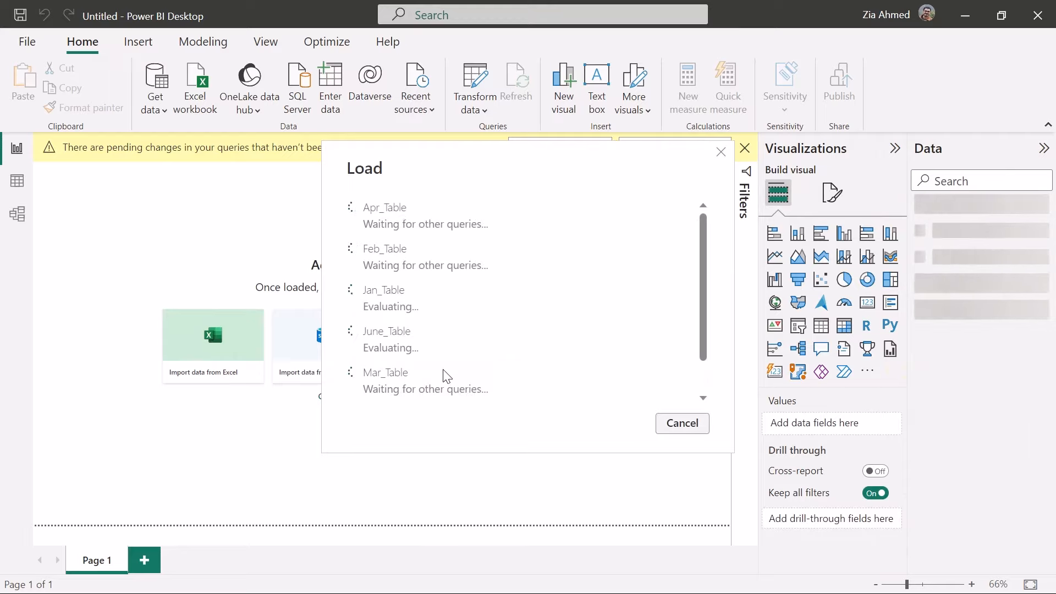
mouse_move(463, 3)
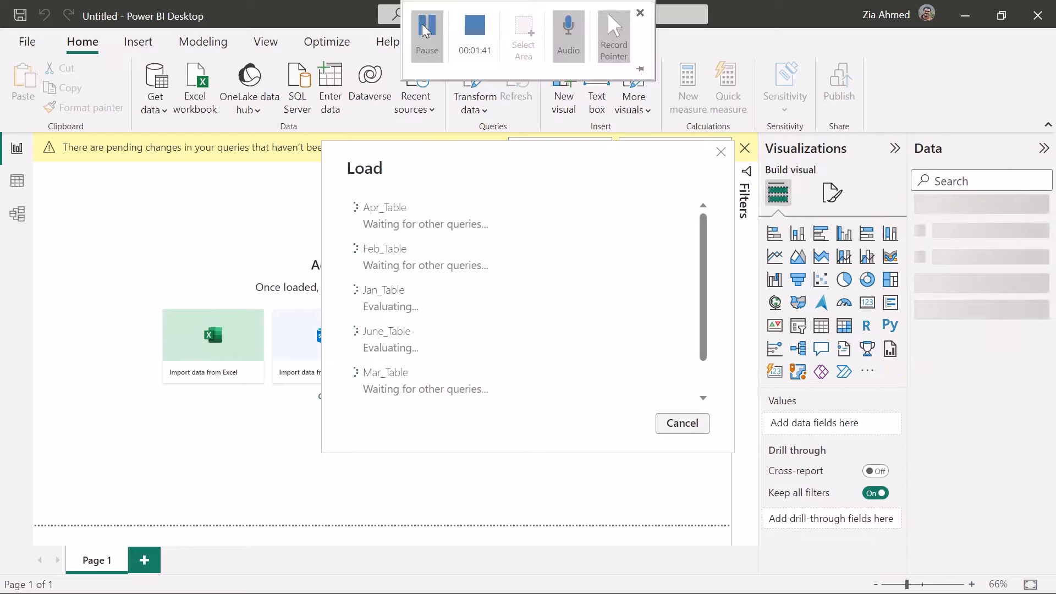
left_click(422, 26)
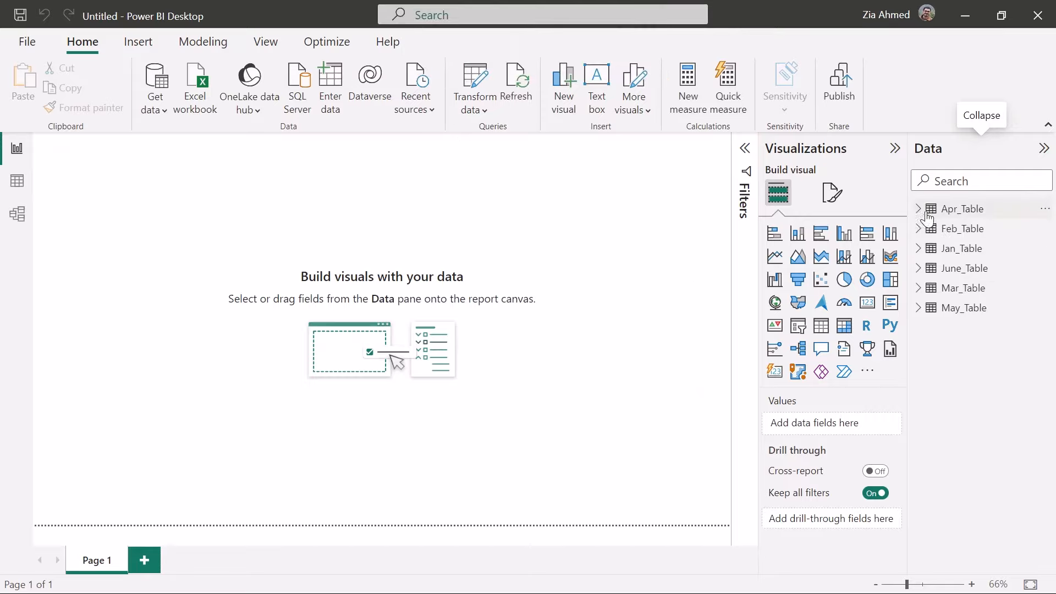
Inspect the columns of the loaded Mar_Table, May_Table and June_Table as tables, and return to the report view
left_click(17, 180)
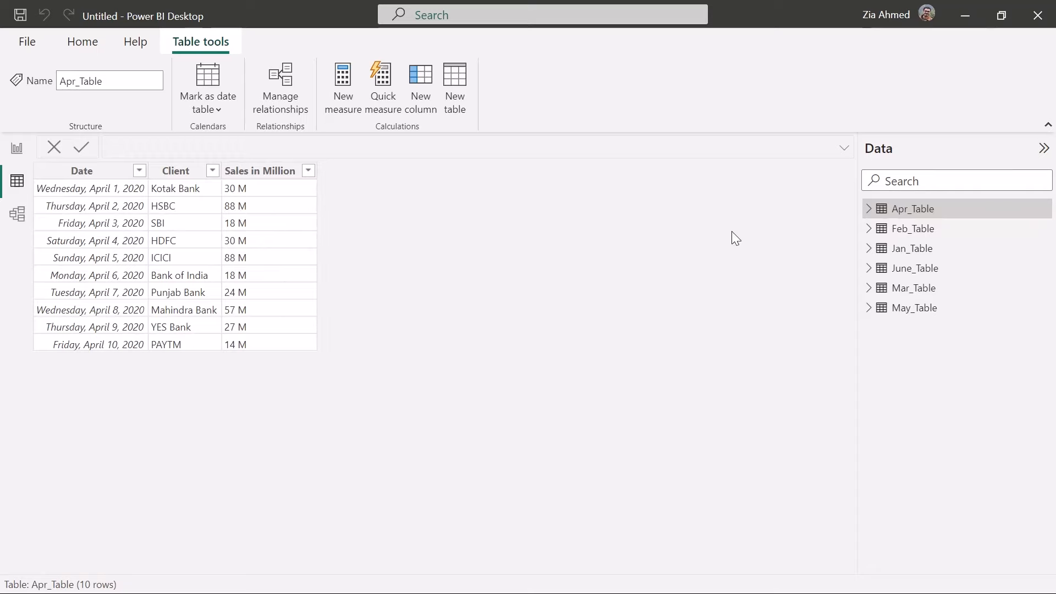
left_click(917, 290)
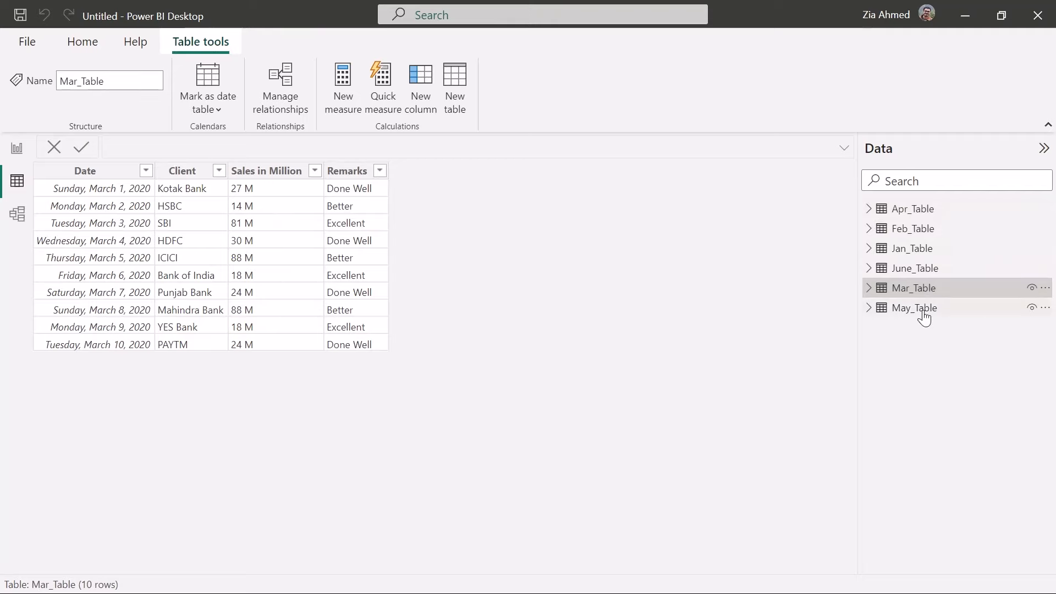
left_click(924, 316)
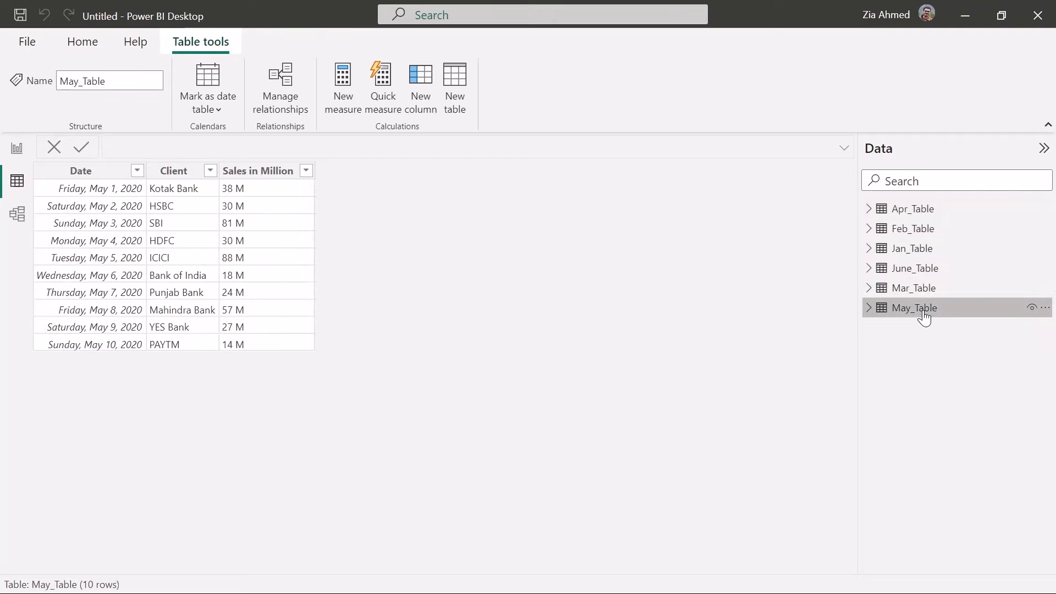
left_click(930, 269)
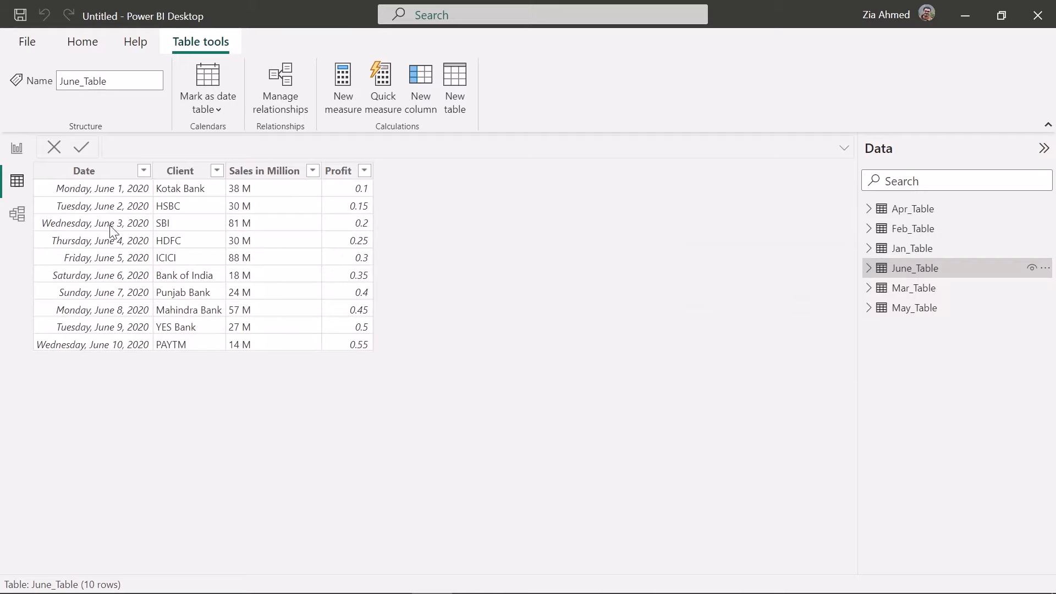
left_click(19, 148)
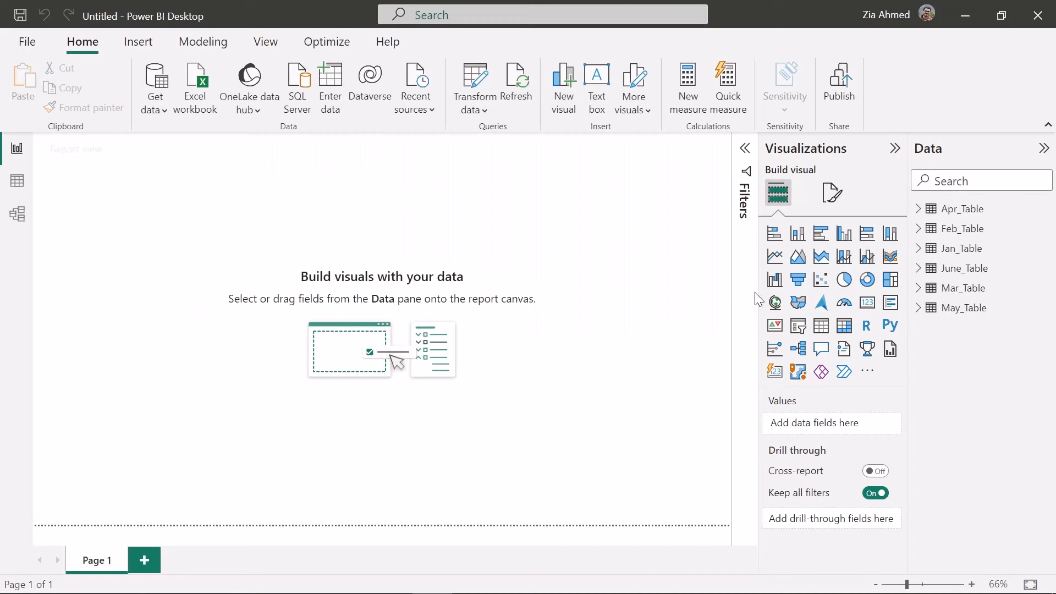
Open the loaded queries for editing and start appending three or more tables as a new query, beginning with May_Table
right_click(942, 210)
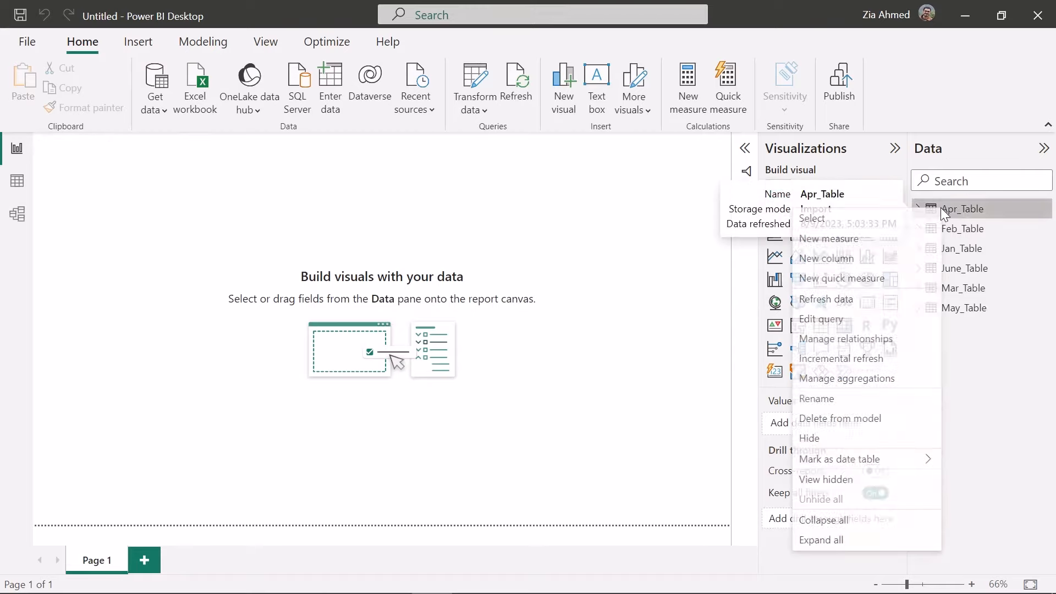
left_click(862, 324)
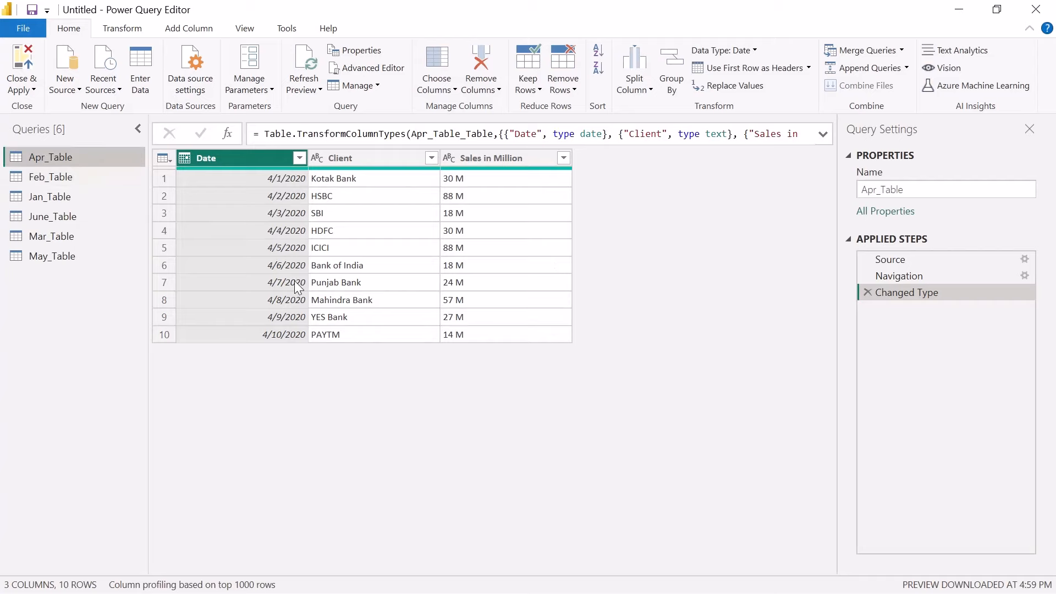
left_click(53, 256)
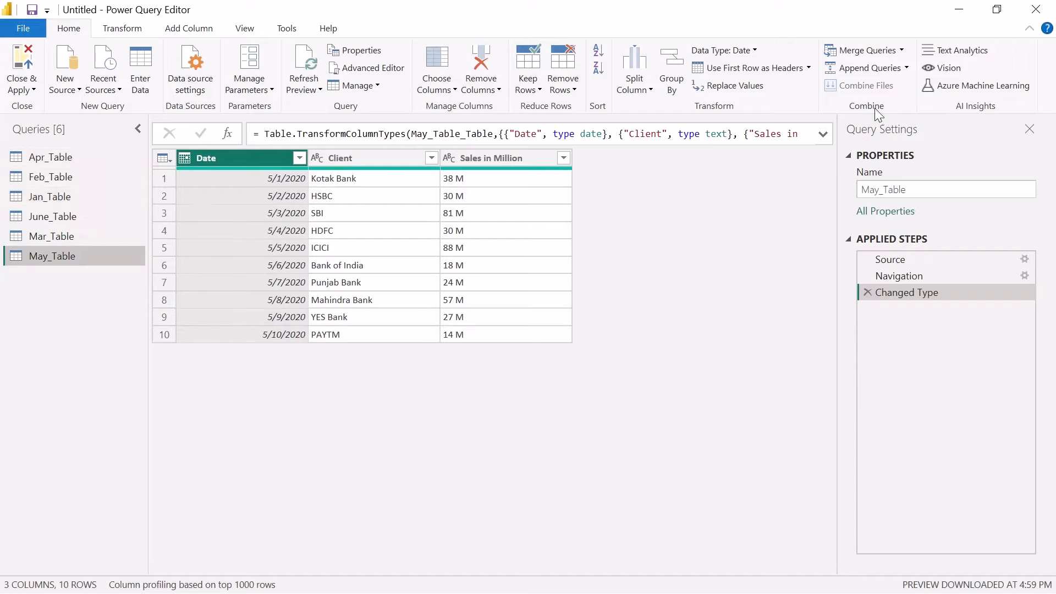
left_click(906, 68)
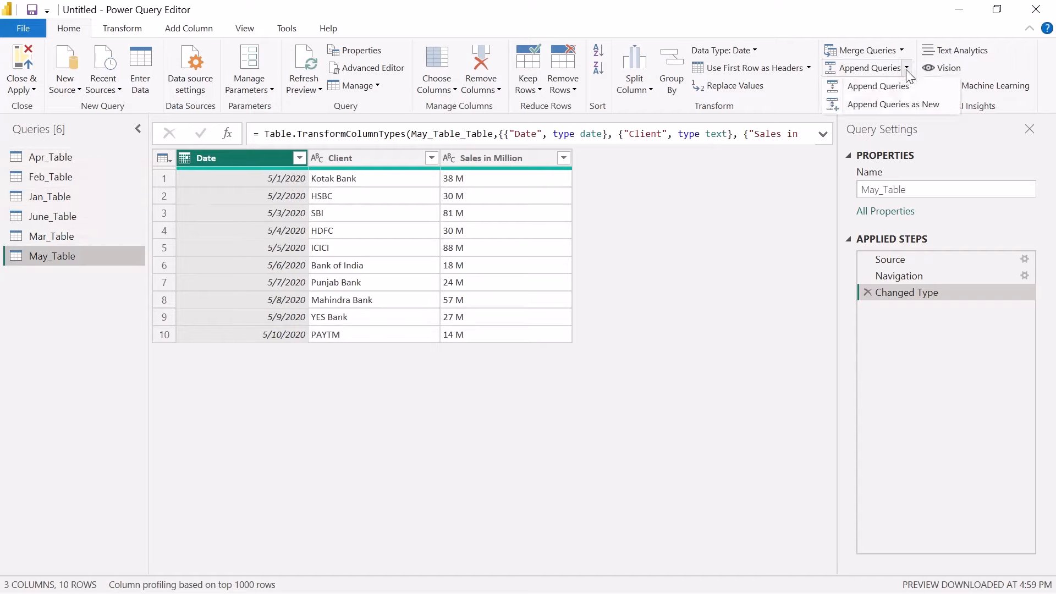
left_click(902, 106)
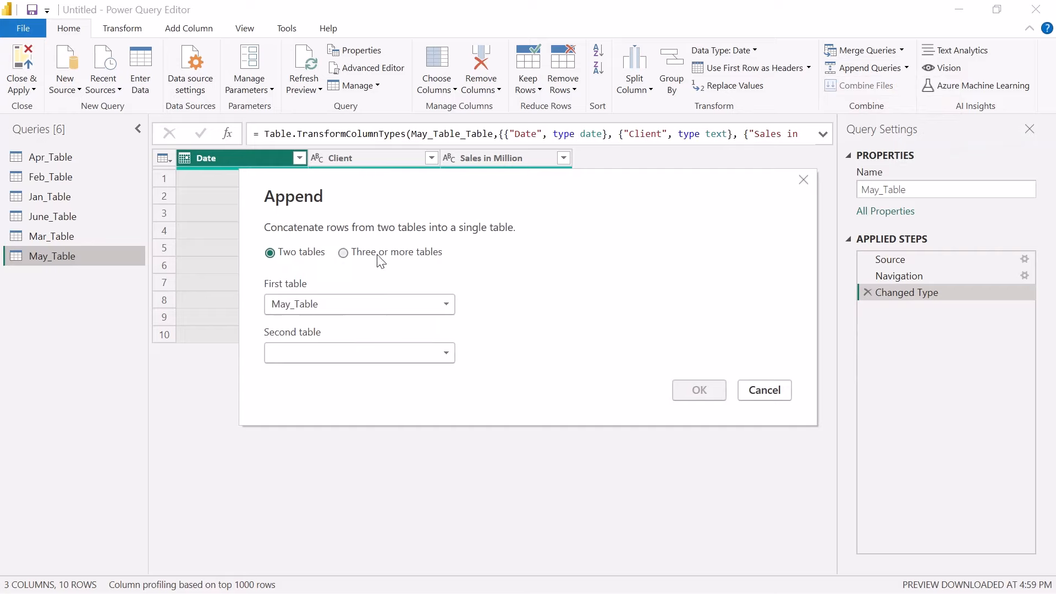
left_click(344, 253)
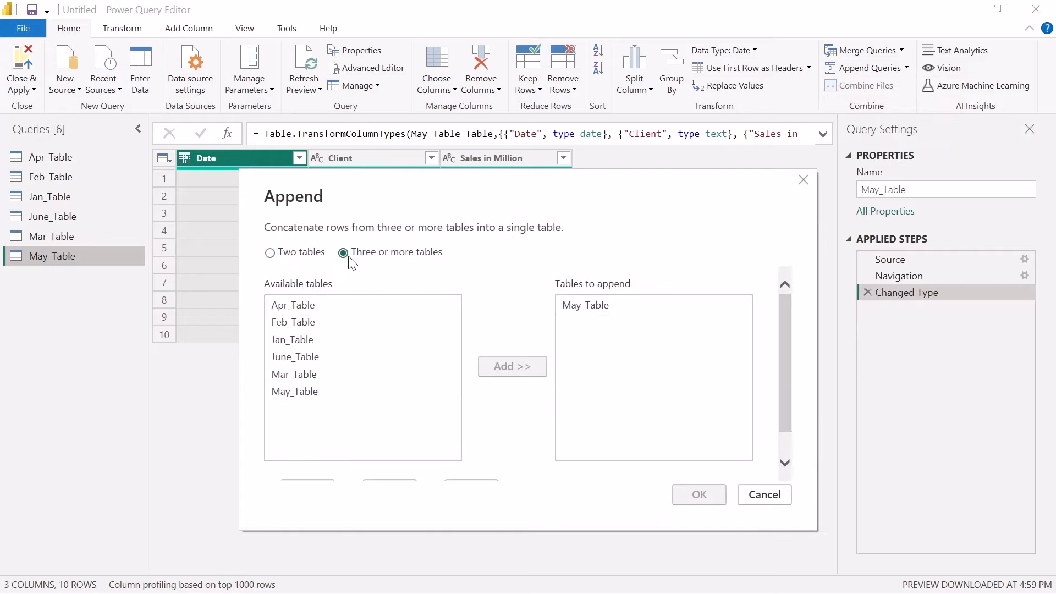
Add Apr_Table, Feb_Table, Jan_Table, June_Table and Mar_Table to the tables to append, in that order
left_click(306, 309)
double_click(305, 309)
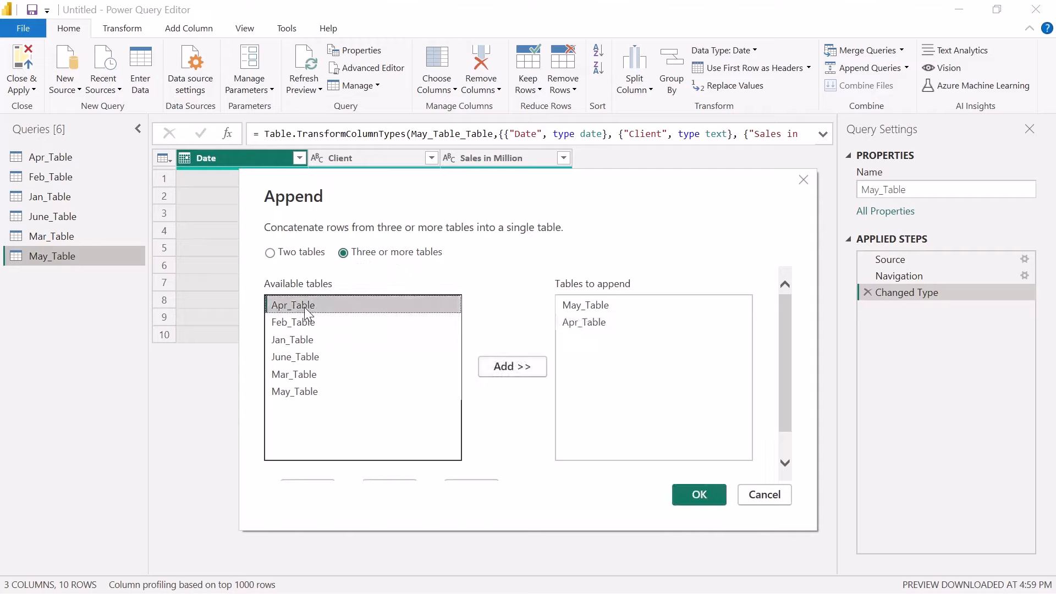
double_click(307, 324)
left_click(308, 352)
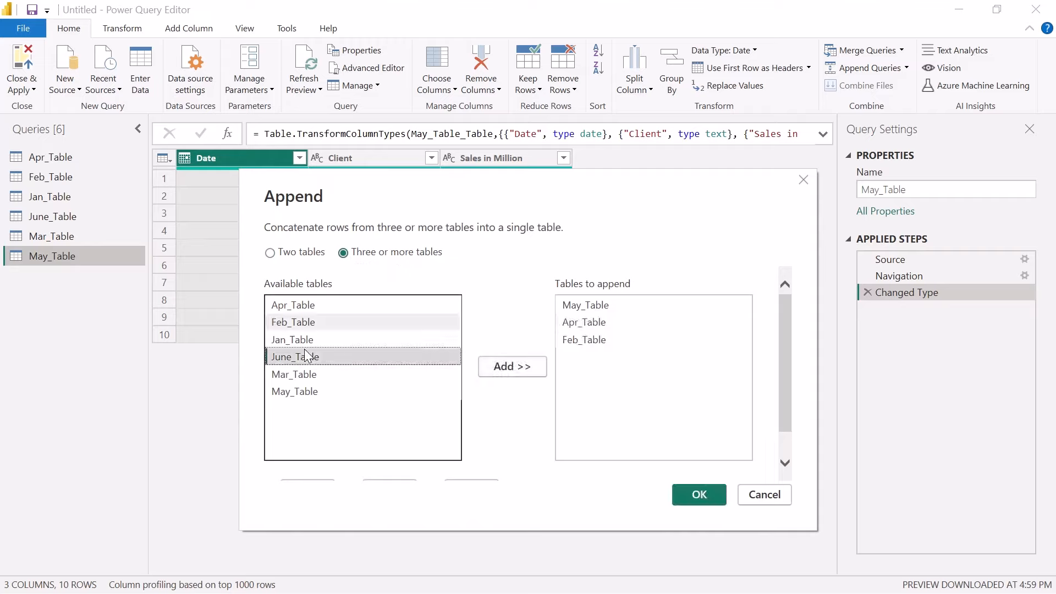
left_click(306, 341)
left_click(511, 366)
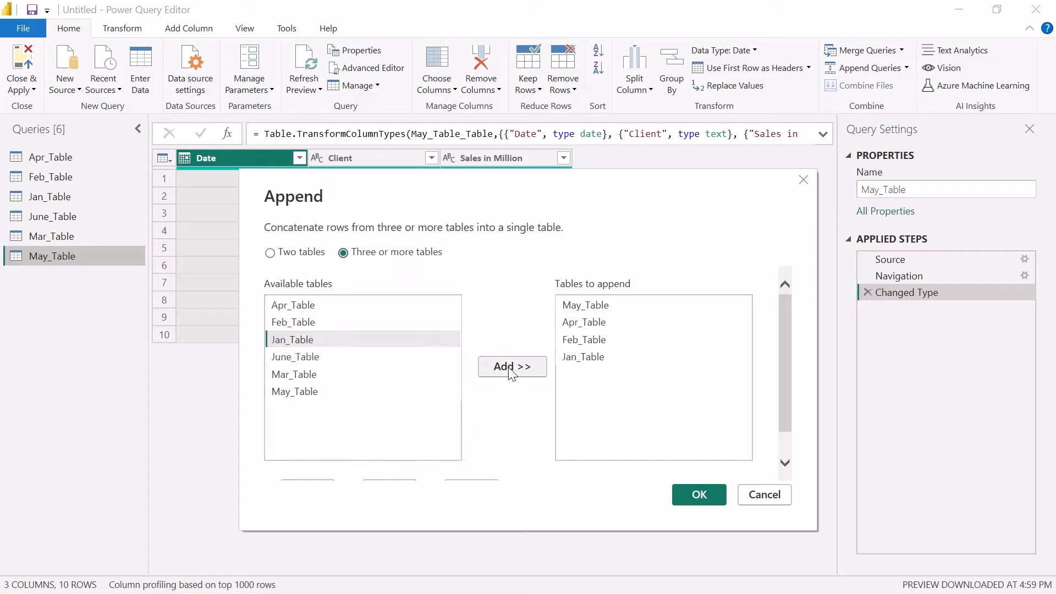
left_click(297, 364)
double_click(293, 360)
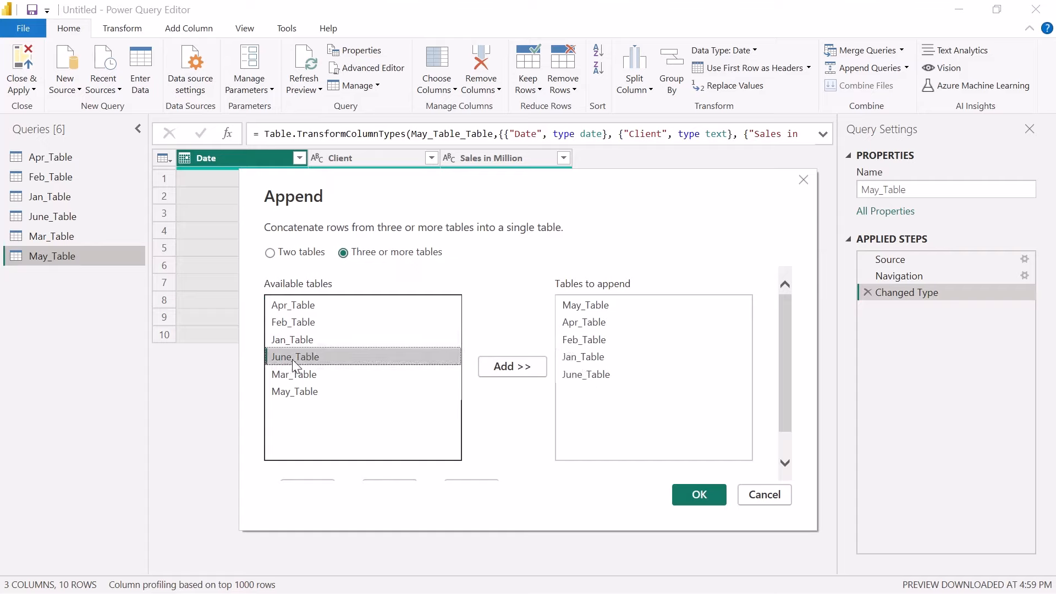
double_click(295, 376)
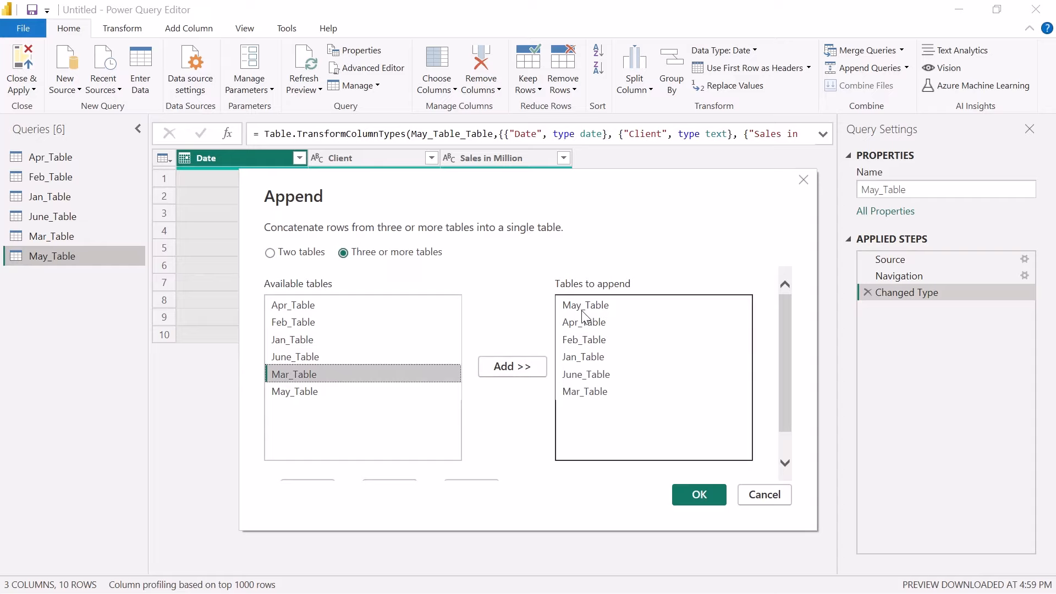
Confirm the append of the six monthly tables as a new query
left_click(699, 495)
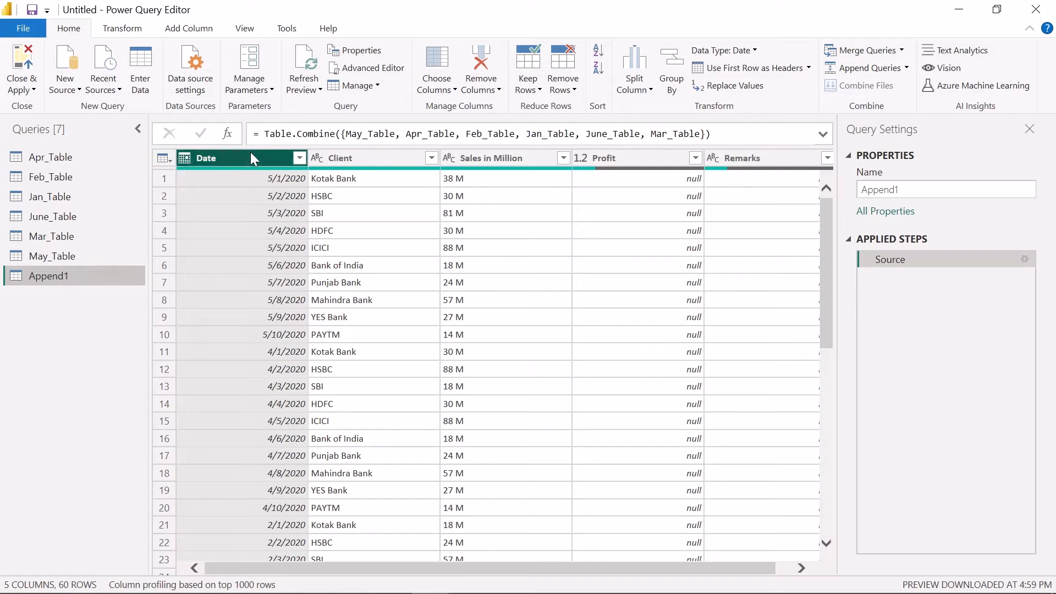
Examine the combined rows of the appended query from first to last, comparing how the Profit and Remarks columns are filled
scroll(258, 382, "down", 8)
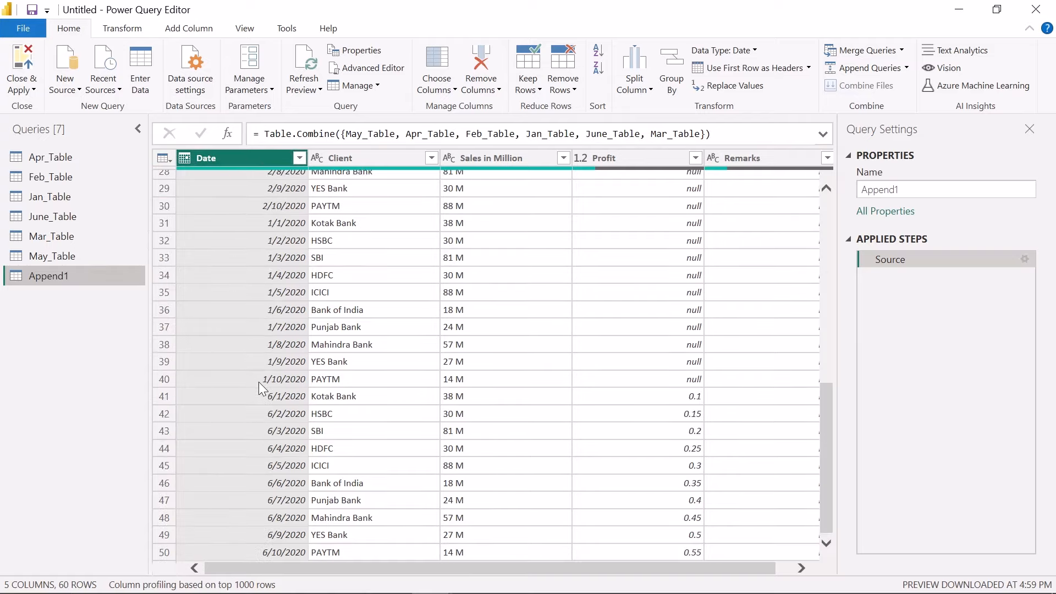
scroll(258, 381, "up", 8)
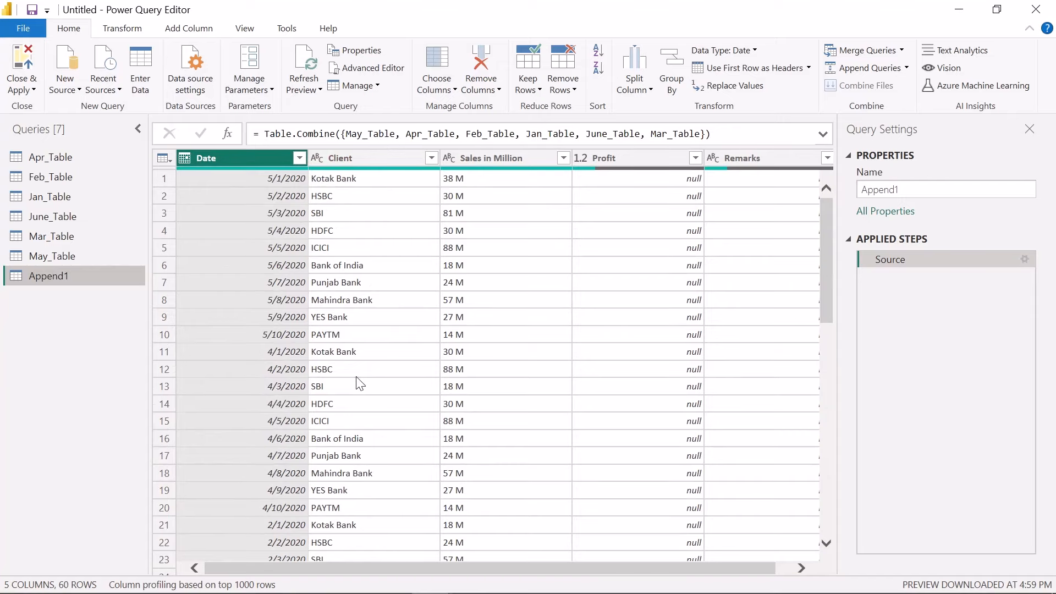
scroll(362, 360, "down", 10)
scroll(379, 324, "up", 10)
scroll(476, 319, "down", 10)
scroll(478, 320, "up", 10)
scroll(637, 308, "down", 10)
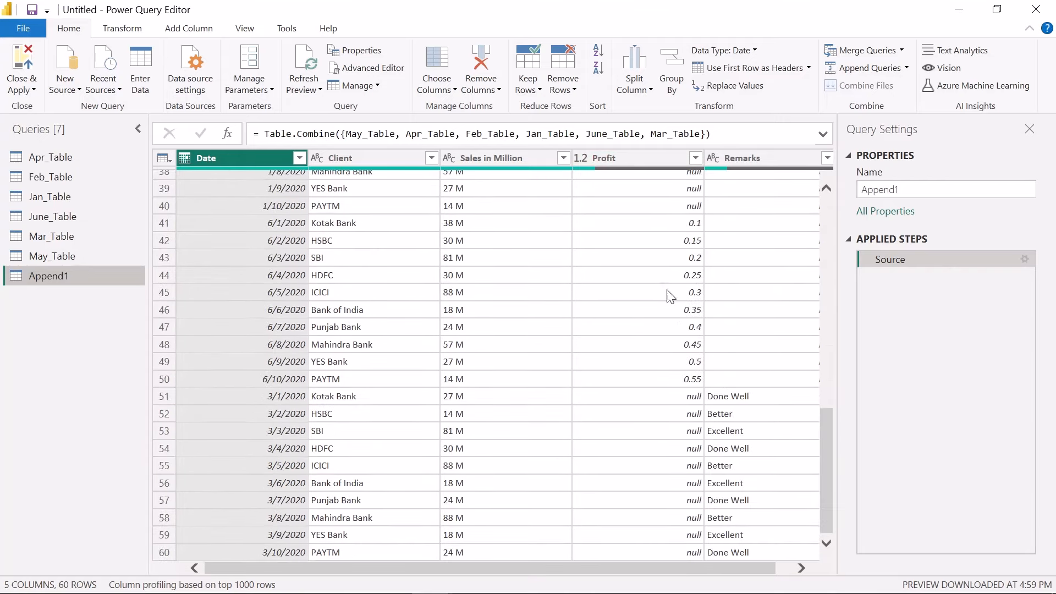
scroll(682, 374, "up", 12)
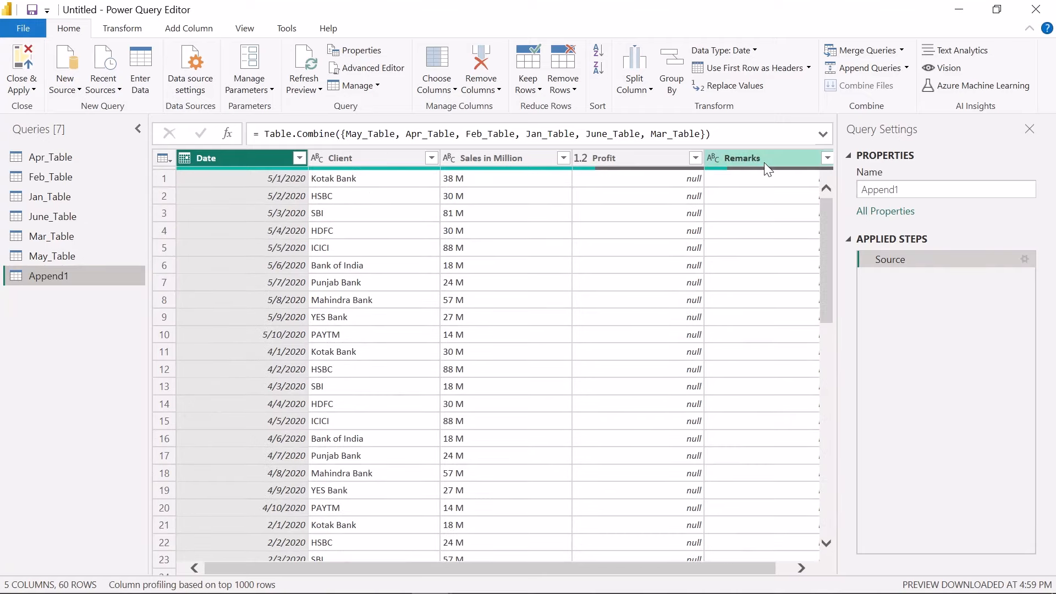
left_click_drag(709, 573, 757, 566)
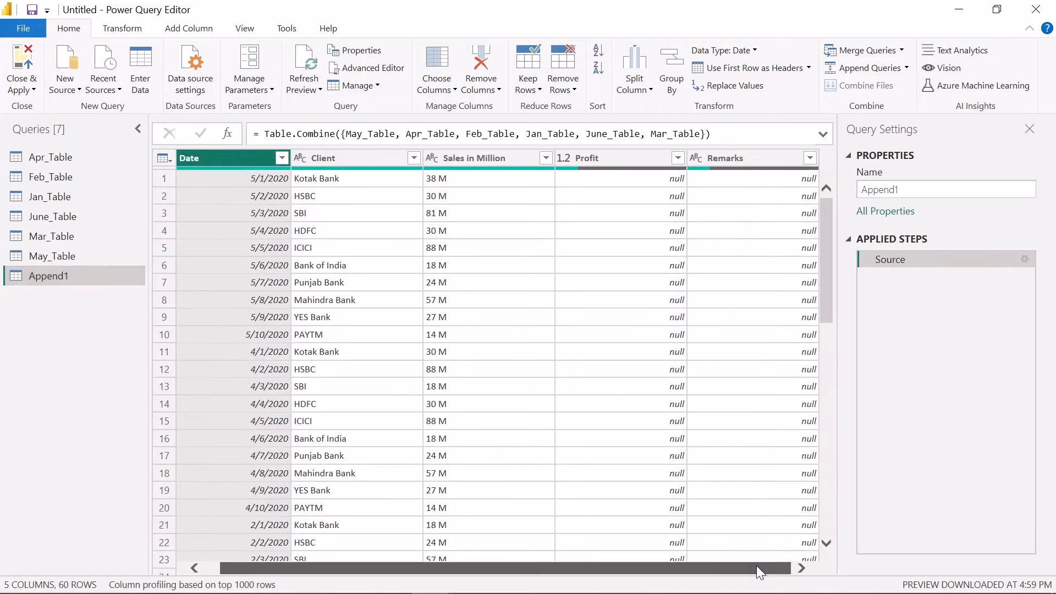
scroll(796, 419, "down", 11)
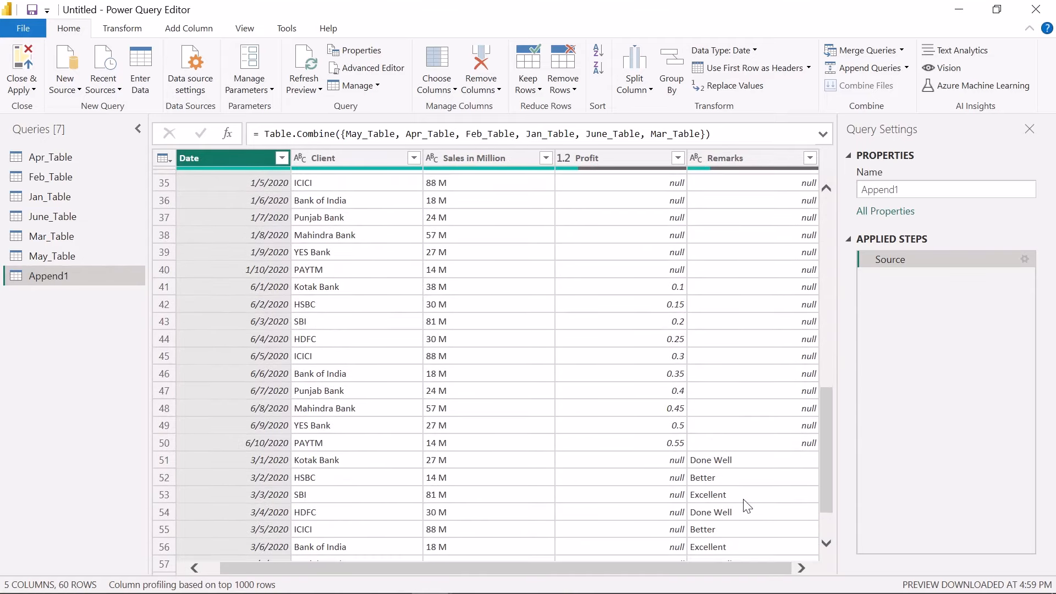
scroll(812, 317, "up", 11)
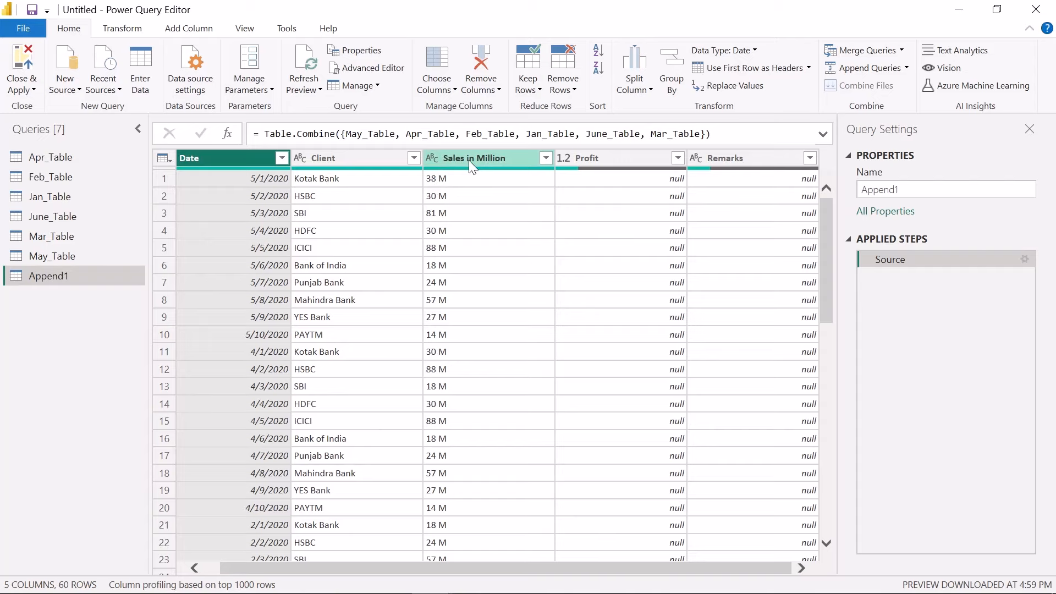
Replace the null values in the Profit column of the appended query with 0
left_click(432, 160)
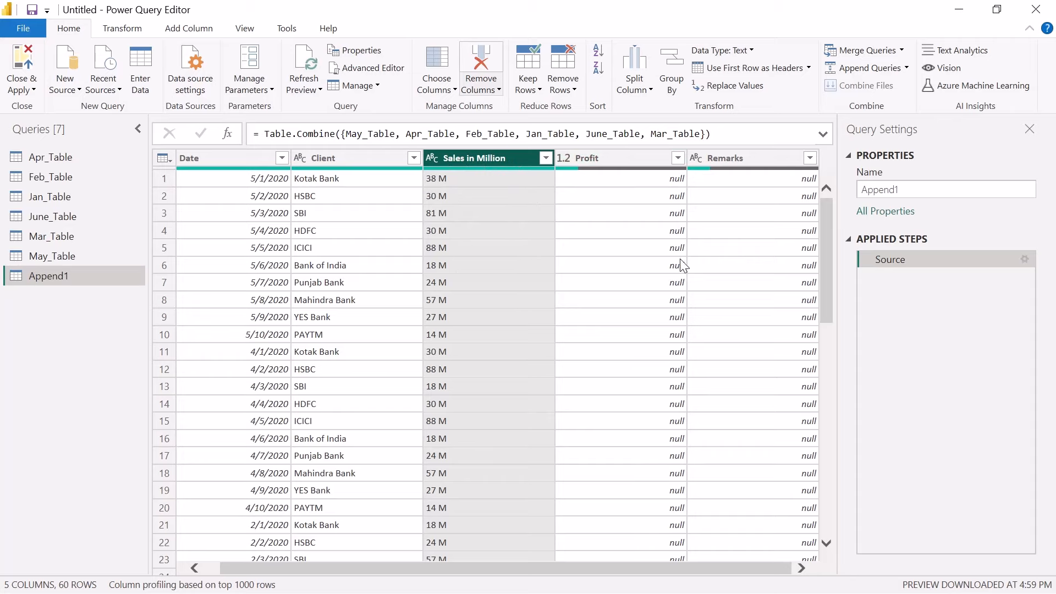
left_click(634, 160)
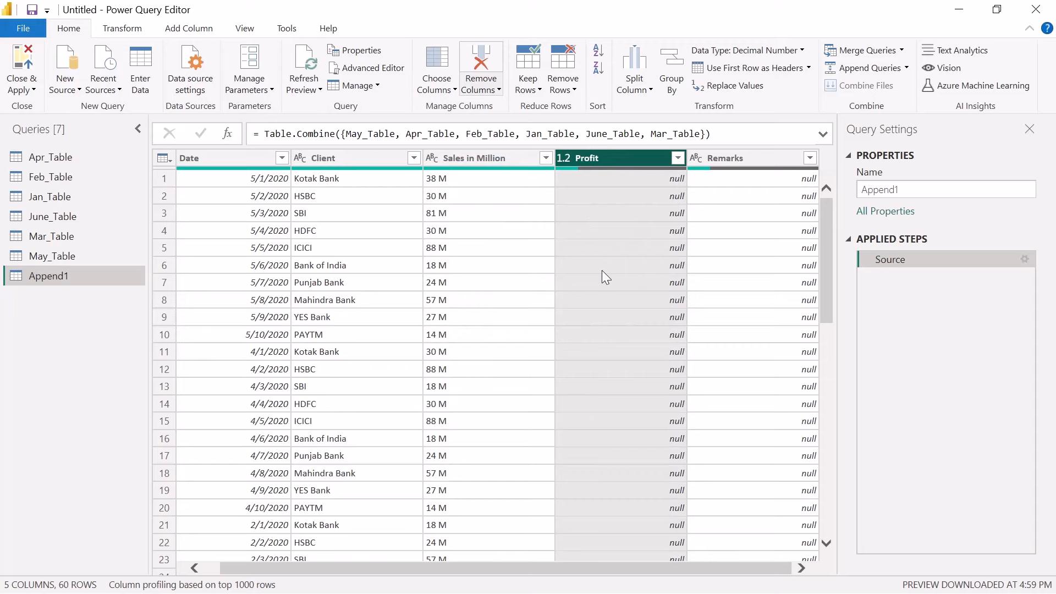
left_click(119, 31)
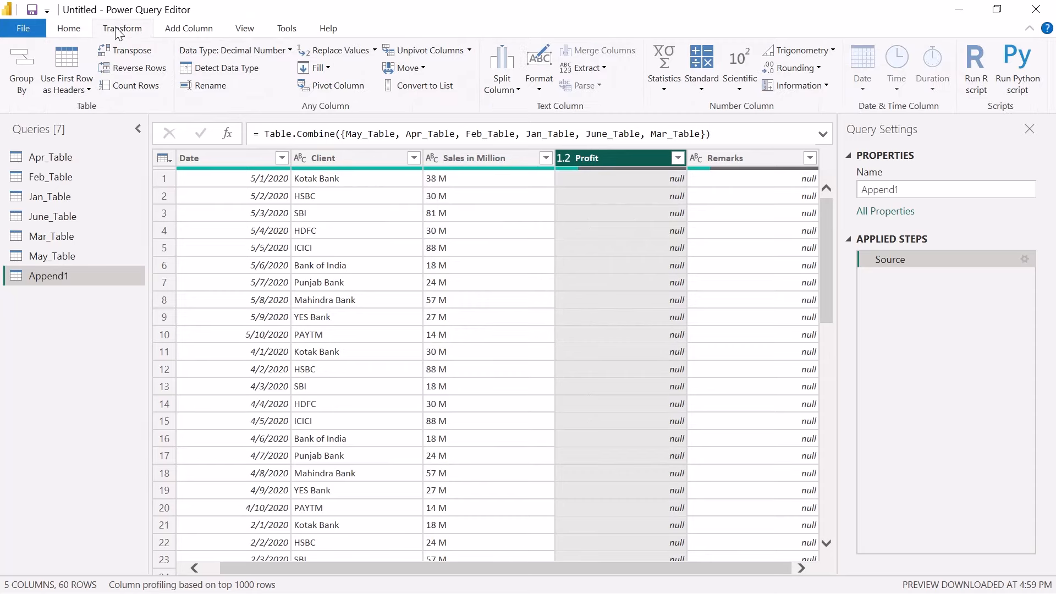
left_click(353, 49)
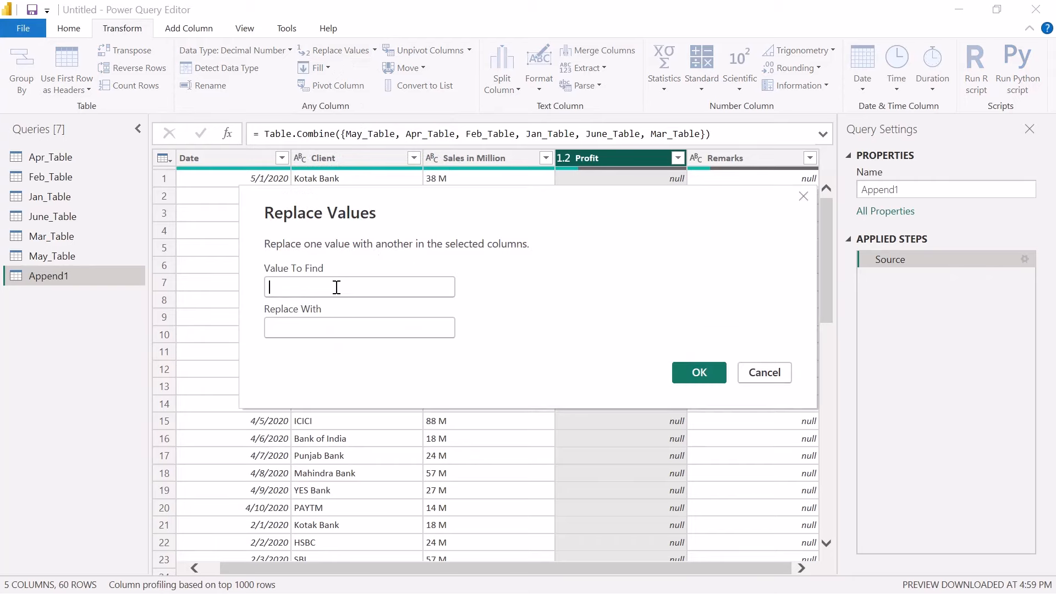
type("null")
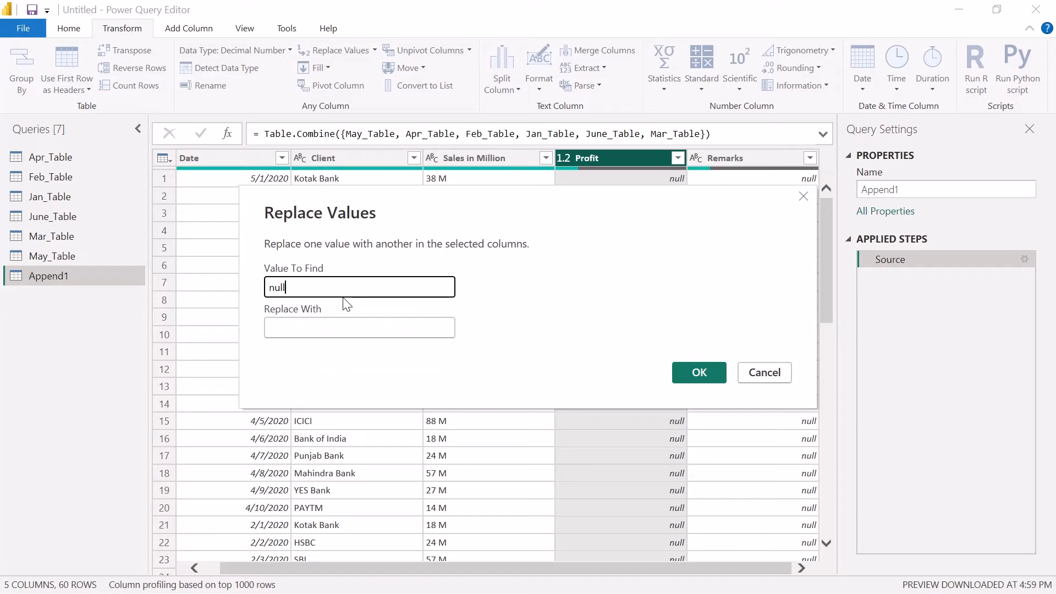
key("Tab")
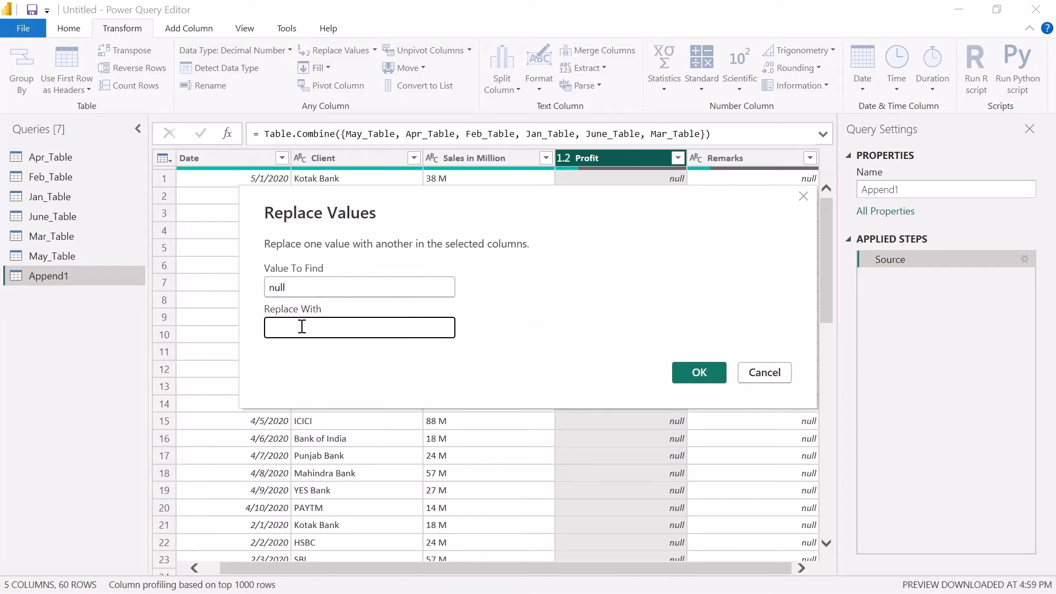
type("0")
left_click(695, 373)
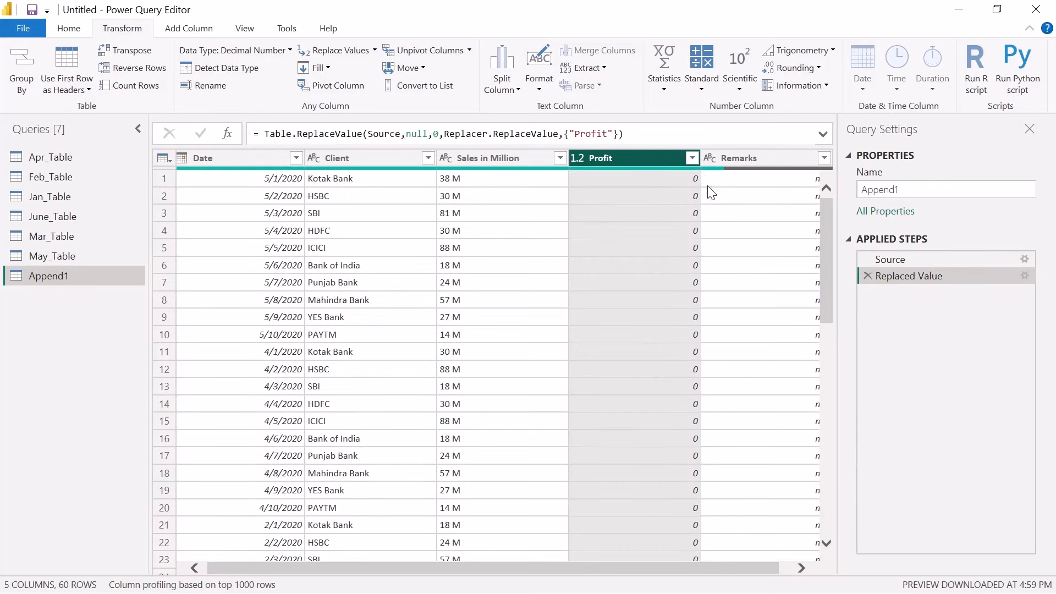
Replace the null values in the Remarks column with an empty value and check the rows down to the March entries
left_click_drag(623, 565, 704, 562)
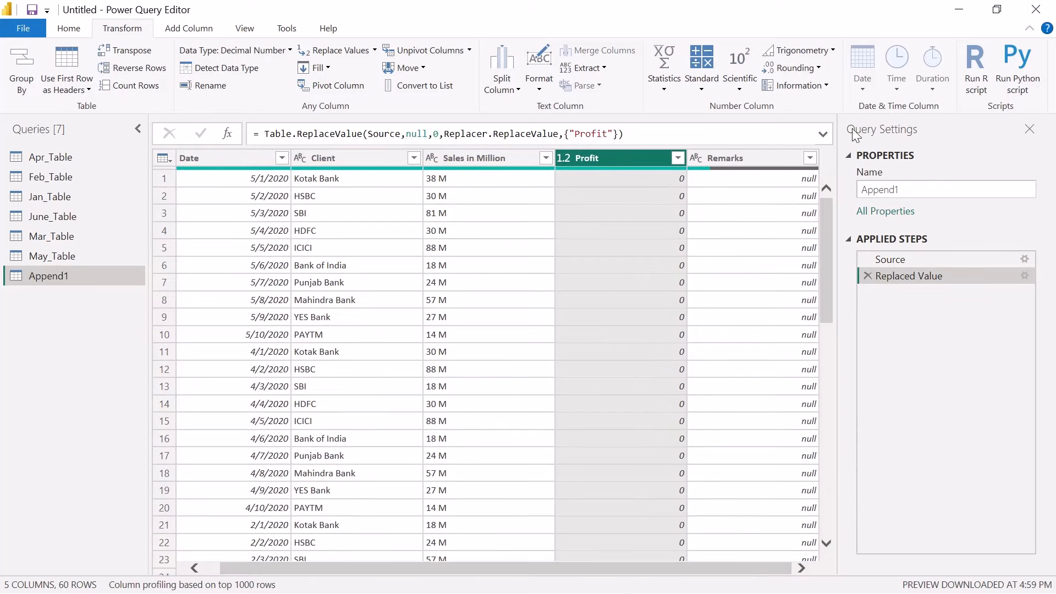
left_click(766, 160)
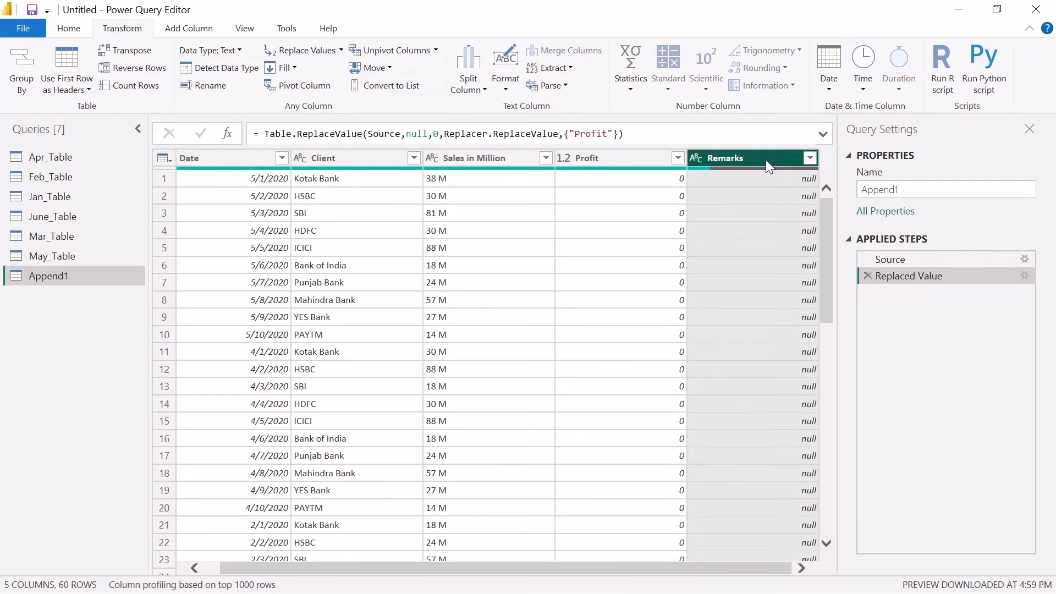
left_click(316, 52)
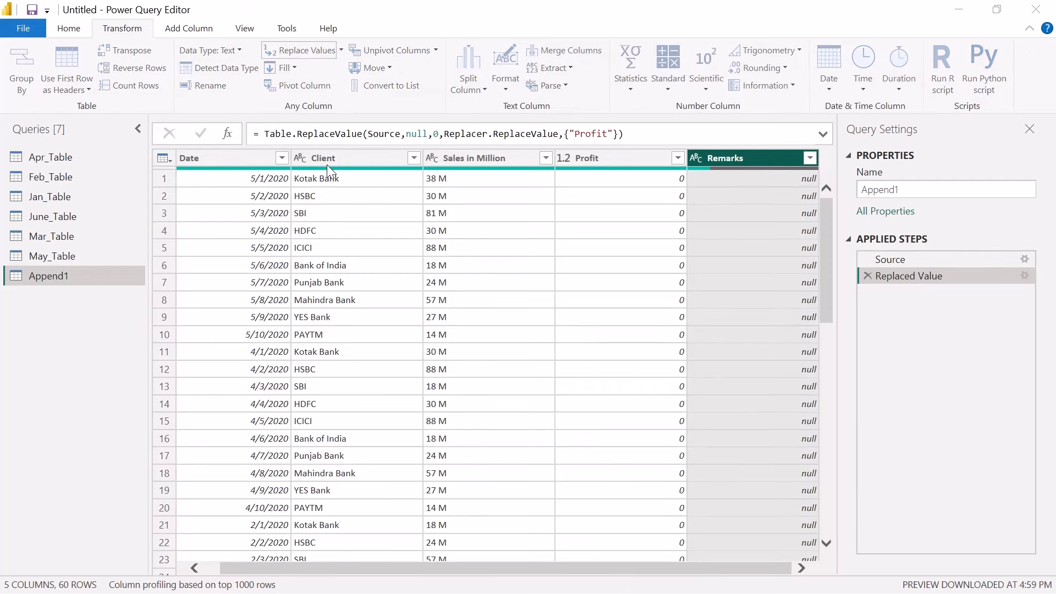
type("null")
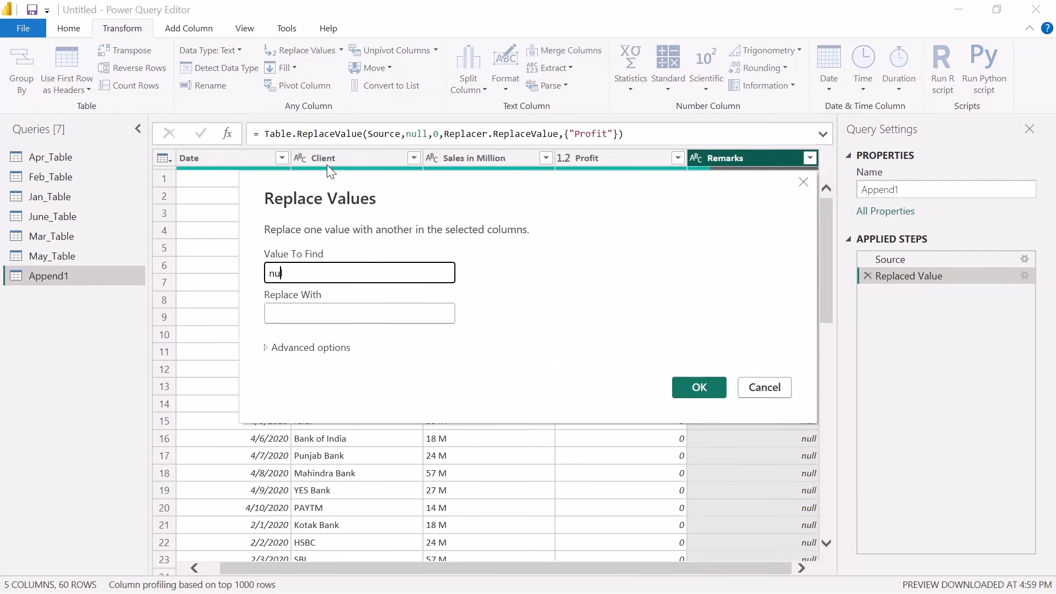
key("Tab")
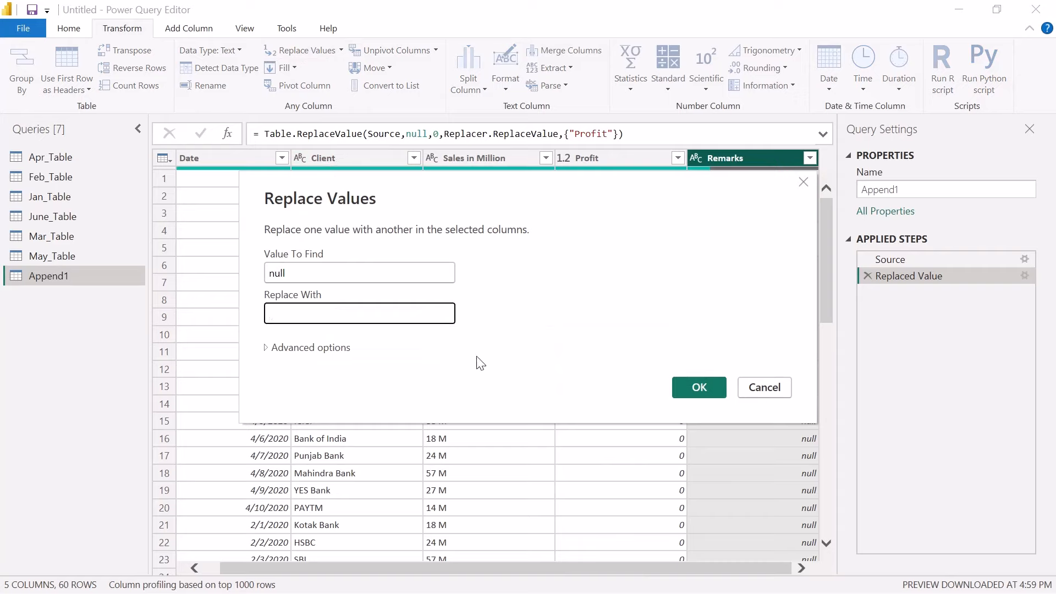
left_click(699, 388)
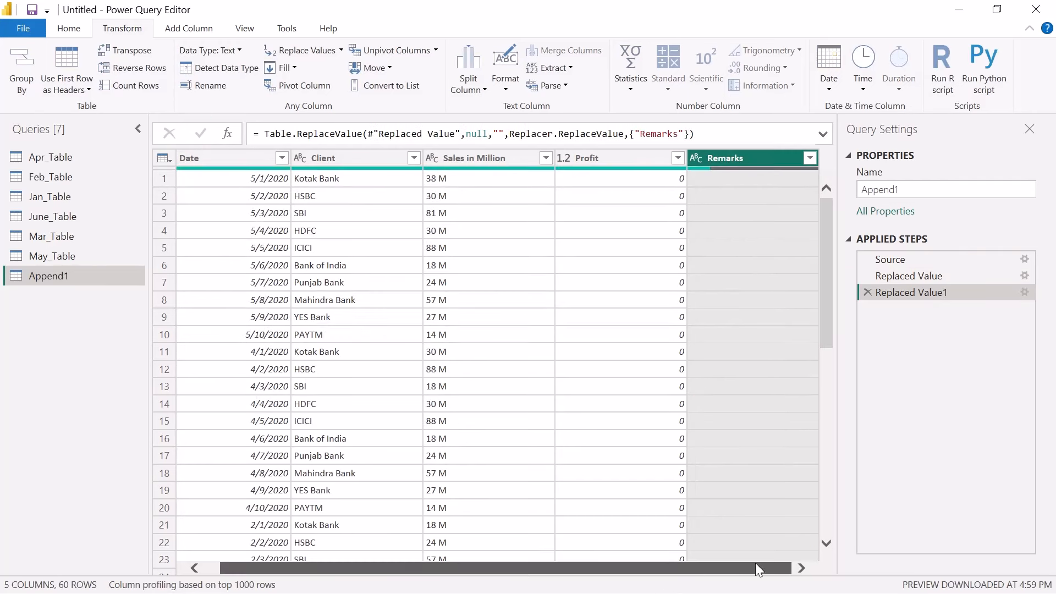
scroll(787, 388, "down", 7)
scroll(787, 388, "down", 6)
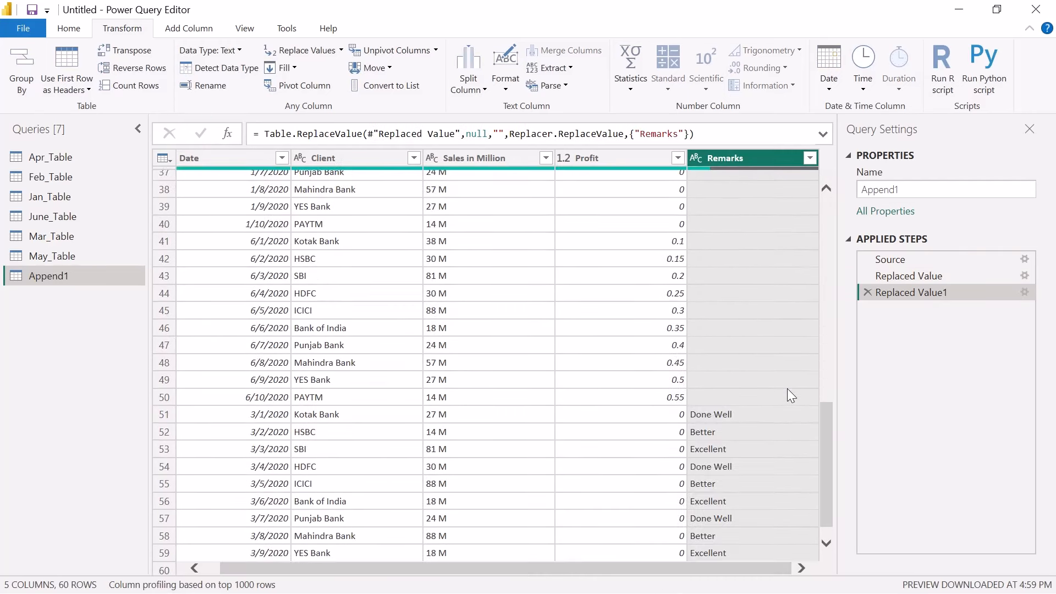
scroll(787, 389, "up", 12)
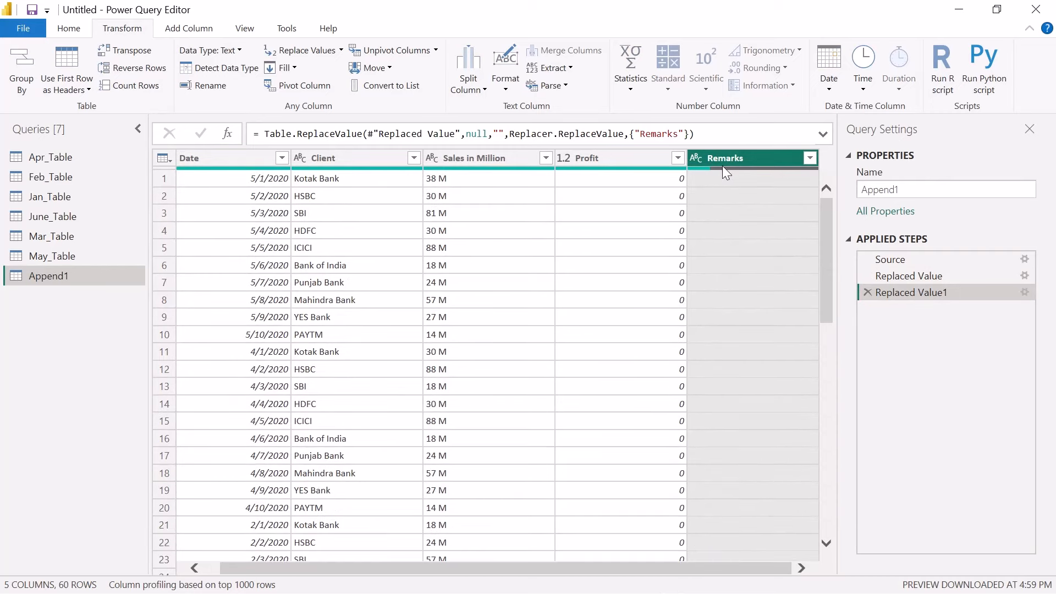
Replace the empty values in the Remarks column with "No Comments" and check the column through to its last rows
left_click(298, 50)
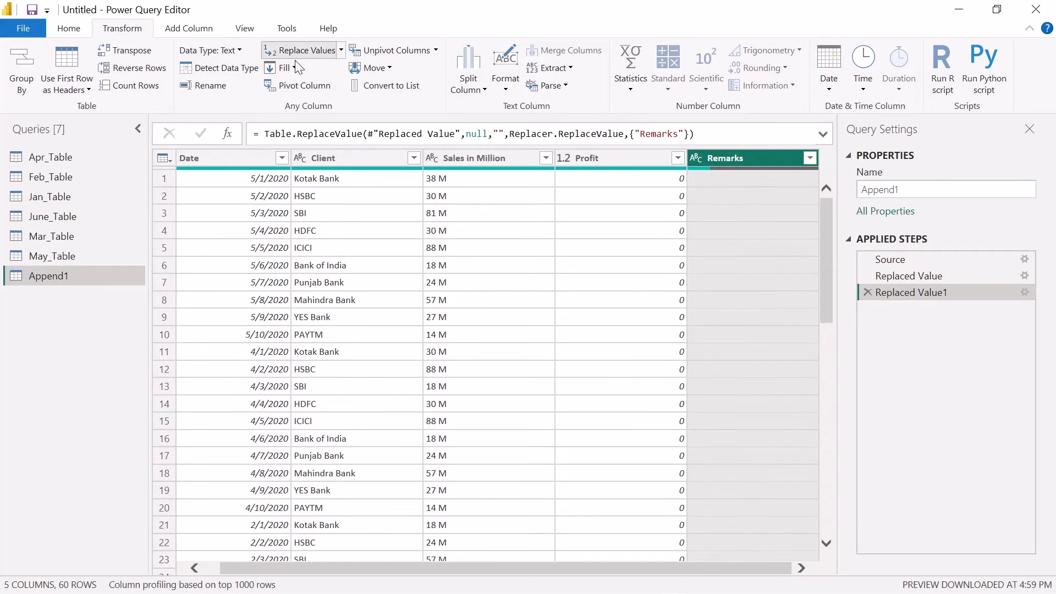
left_click(326, 320)
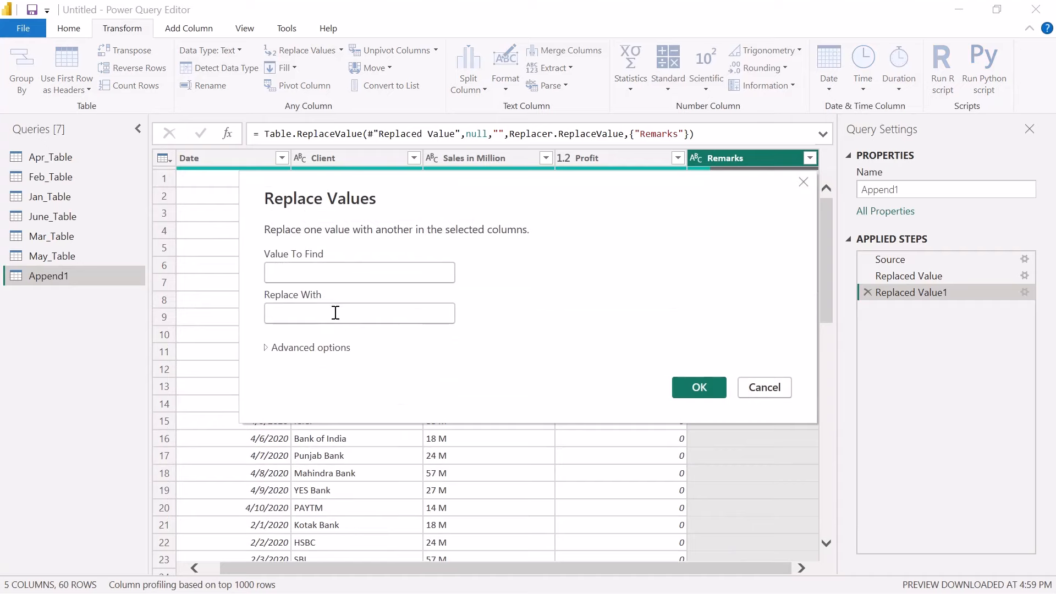
type("No")
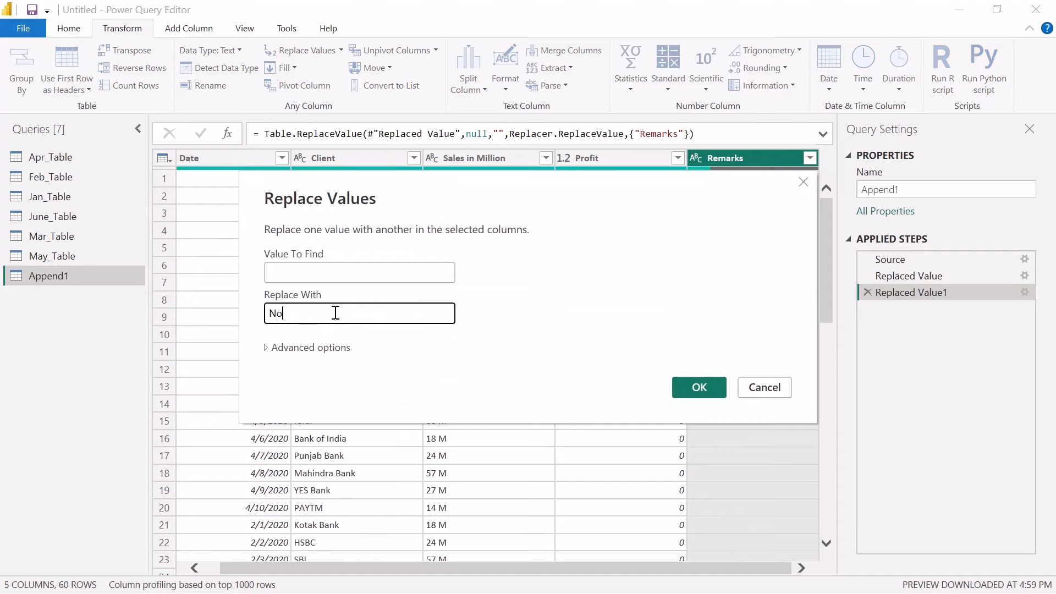
type(" Comments")
key("Left")
key("Left")
key("Left")
key("Left")
type("m")
left_click(694, 387)
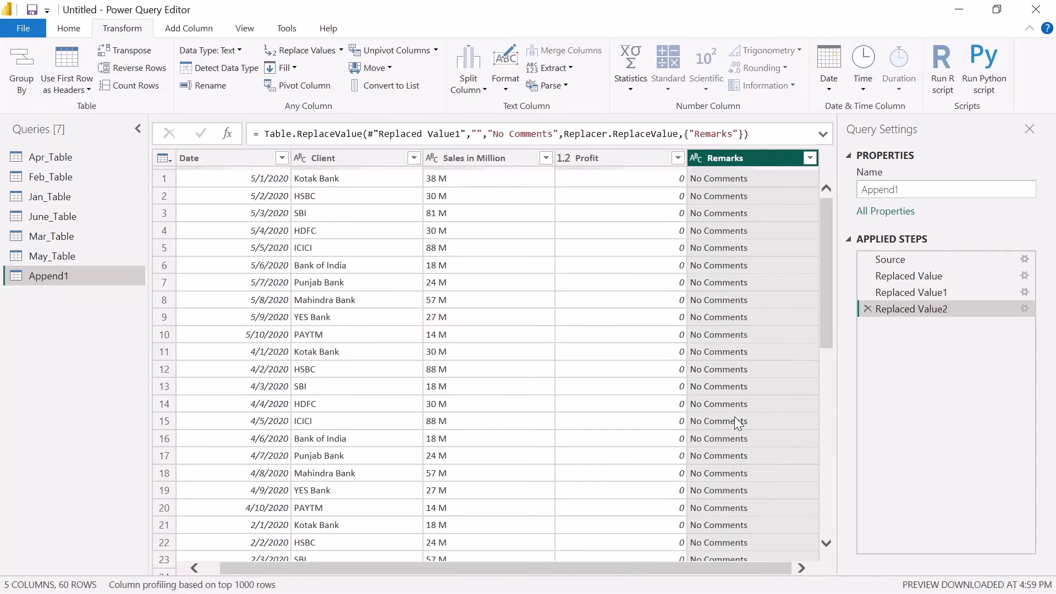
scroll(737, 418, "down", 10)
scroll(744, 362, "down", 2)
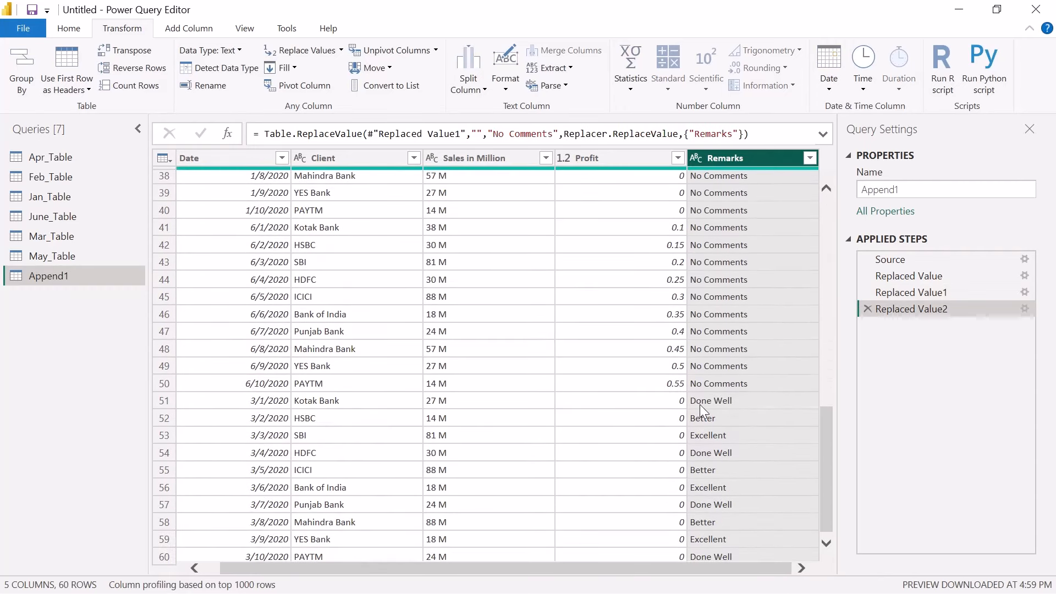
scroll(737, 401, "up", 12)
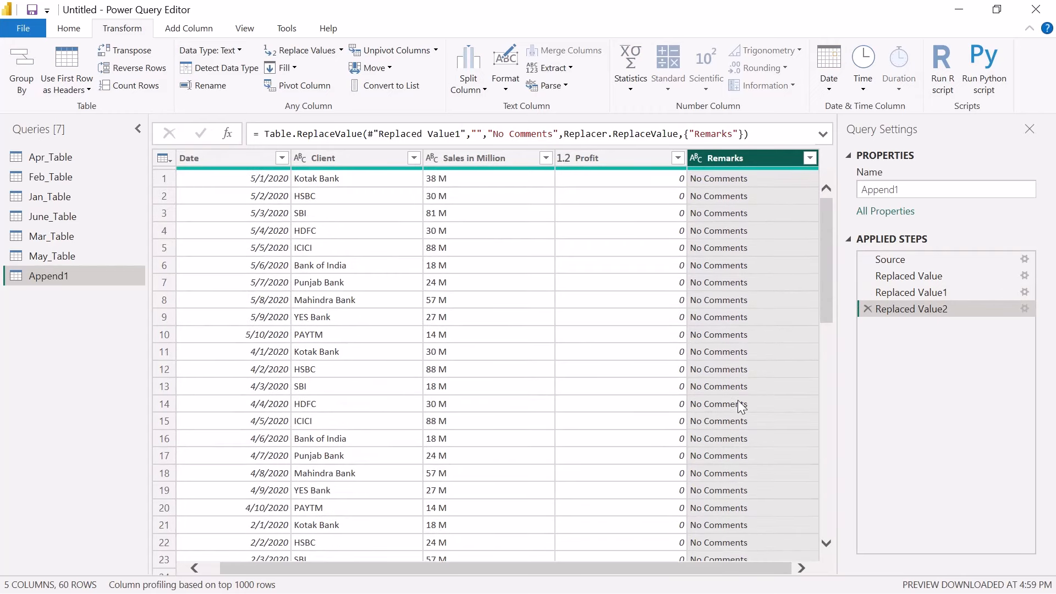
left_click(458, 162)
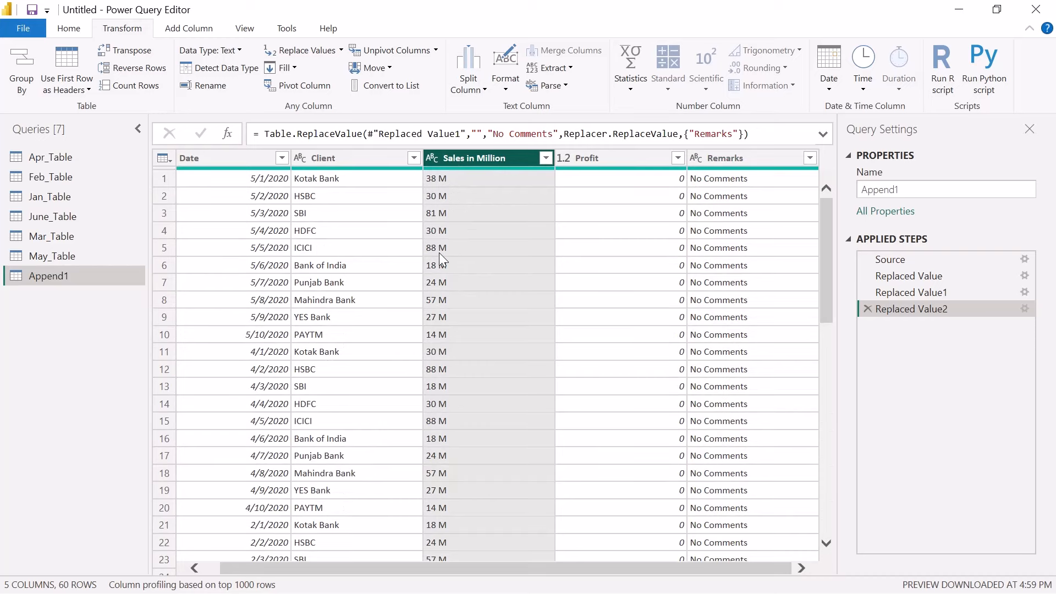
left_click(75, 32)
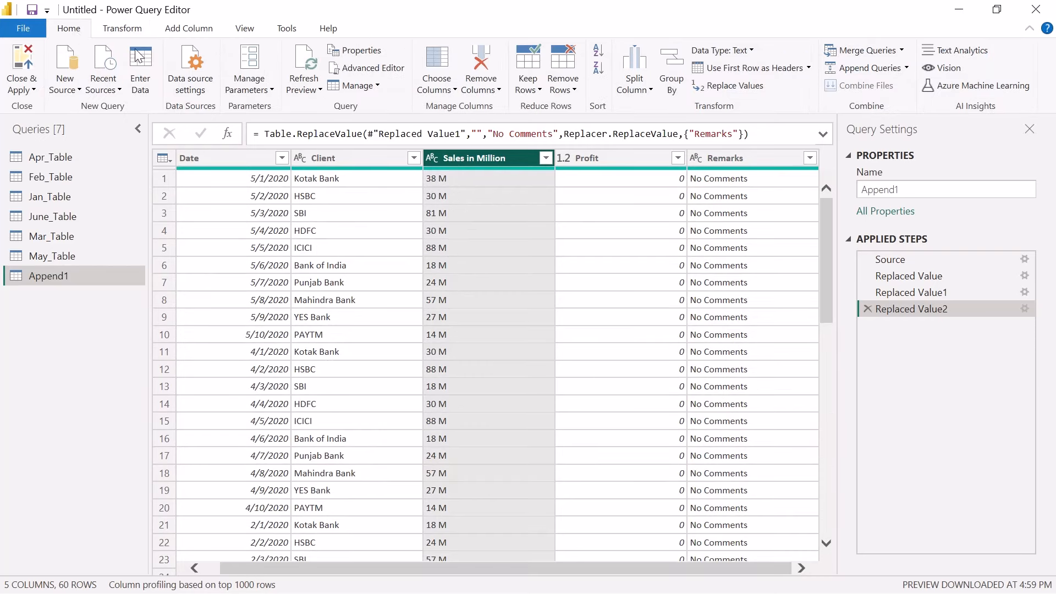
left_click(649, 92)
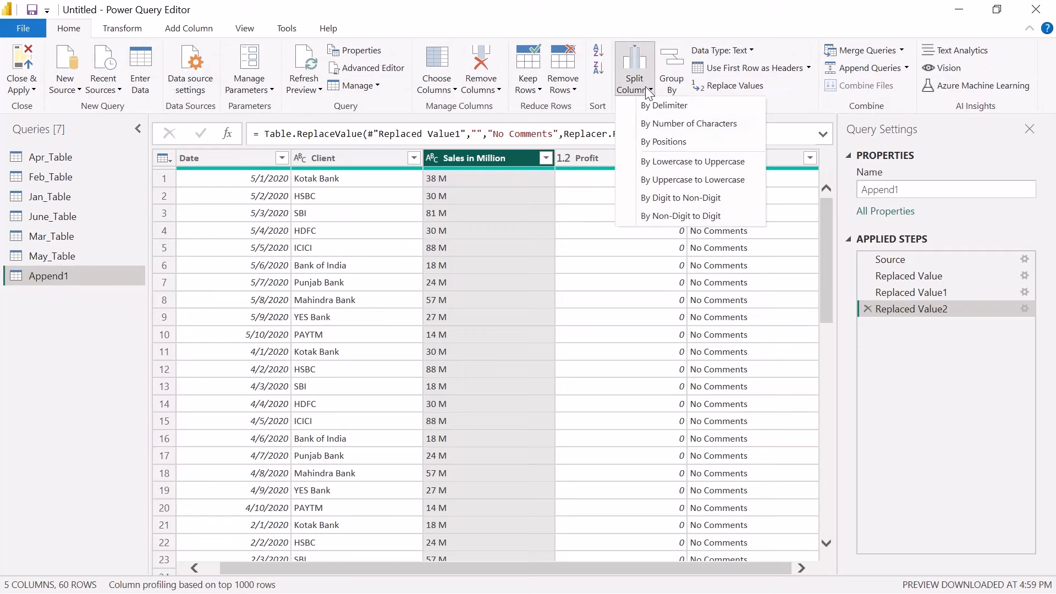
left_click(678, 112)
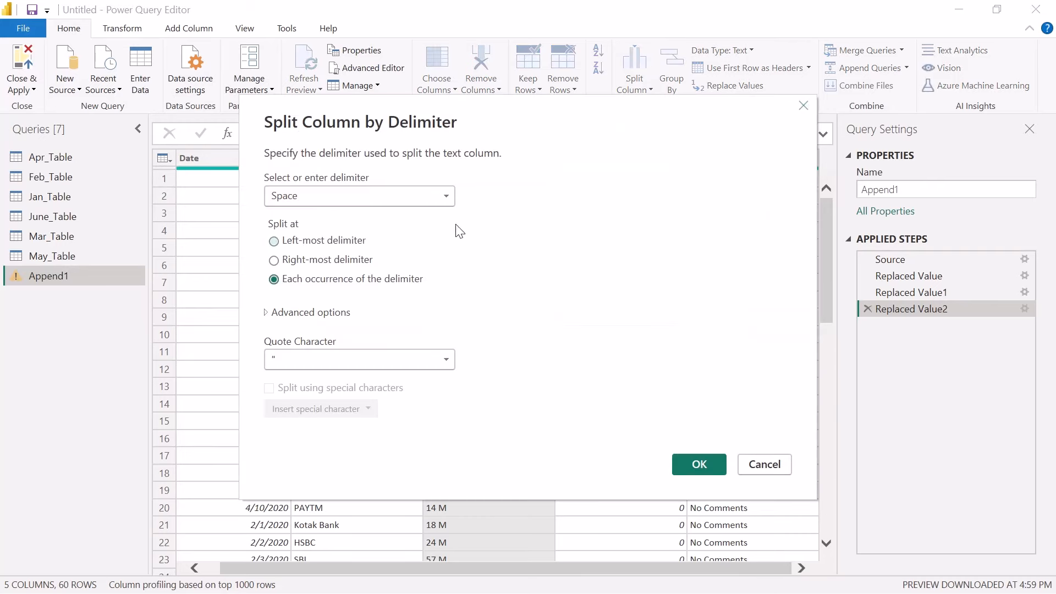
left_click(804, 108)
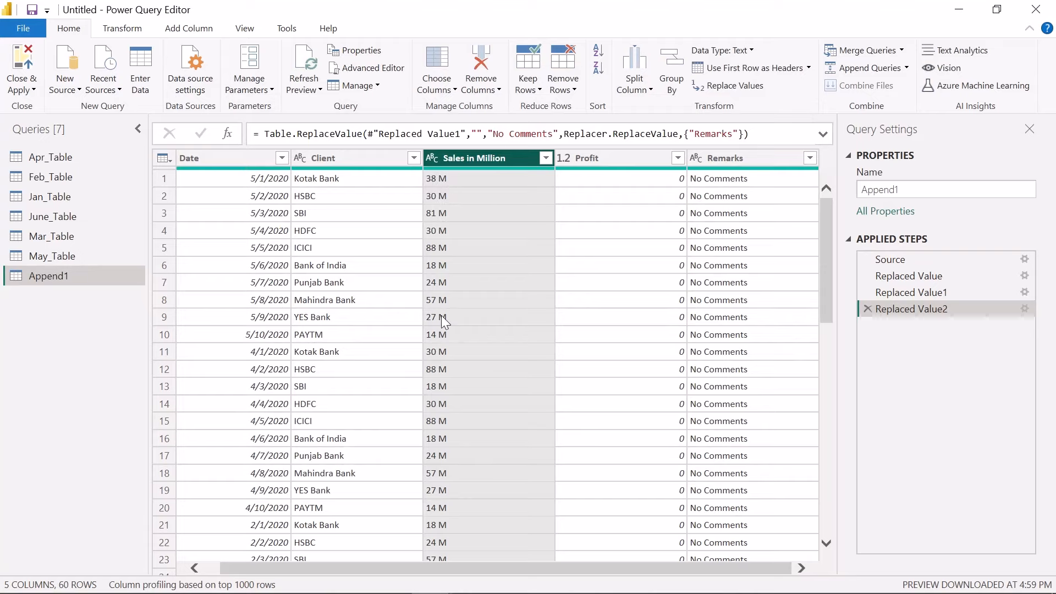
scroll(444, 322, "down", 10)
scroll(444, 322, "up", 10)
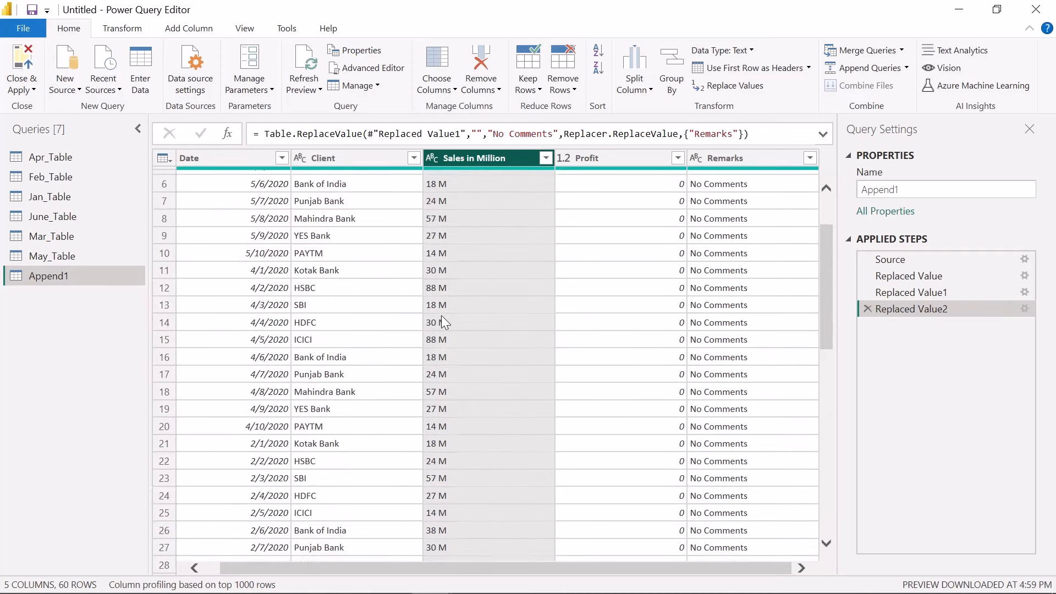
Split the Sales in Million column at each occurrence of the space delimiter
left_click(634, 82)
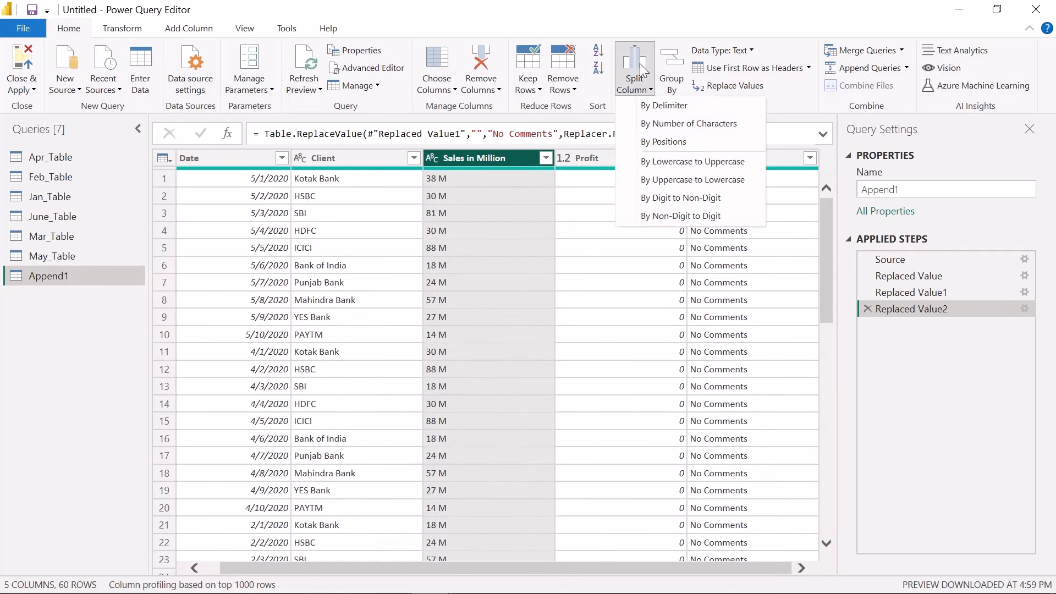
left_click(666, 106)
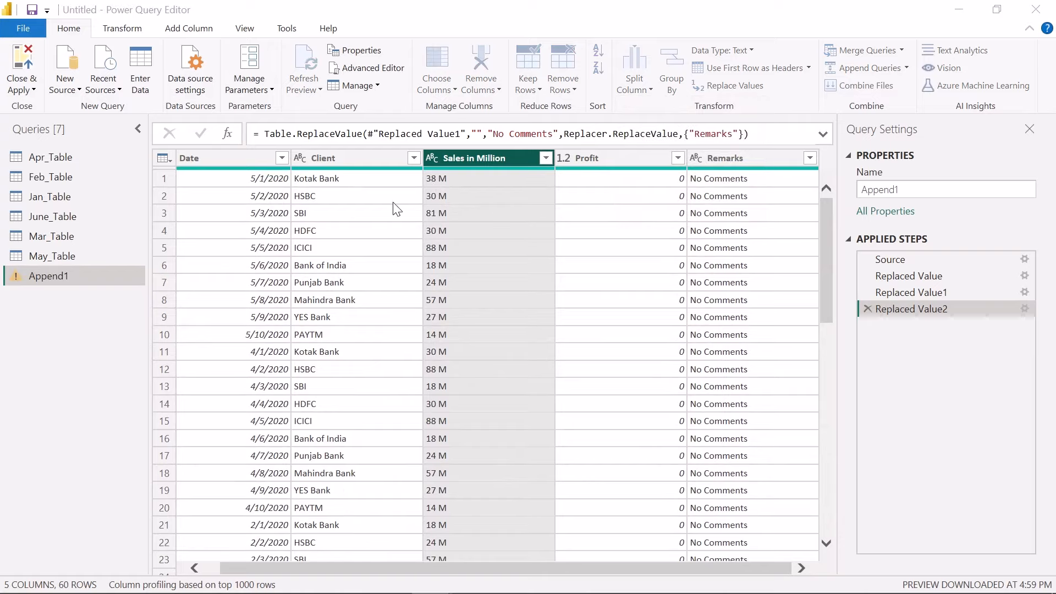
left_click(329, 200)
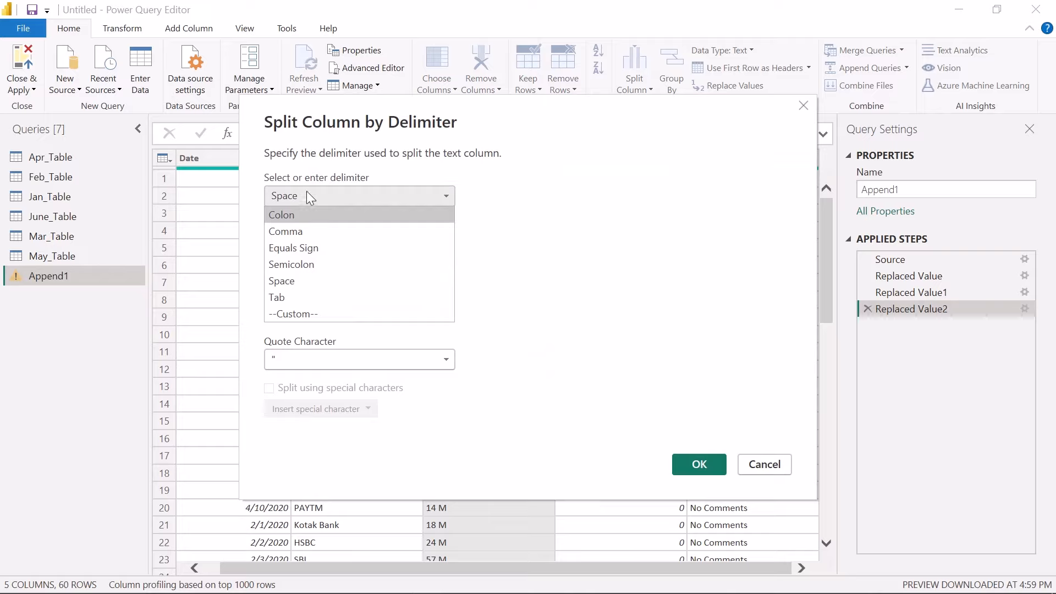
left_click(286, 279)
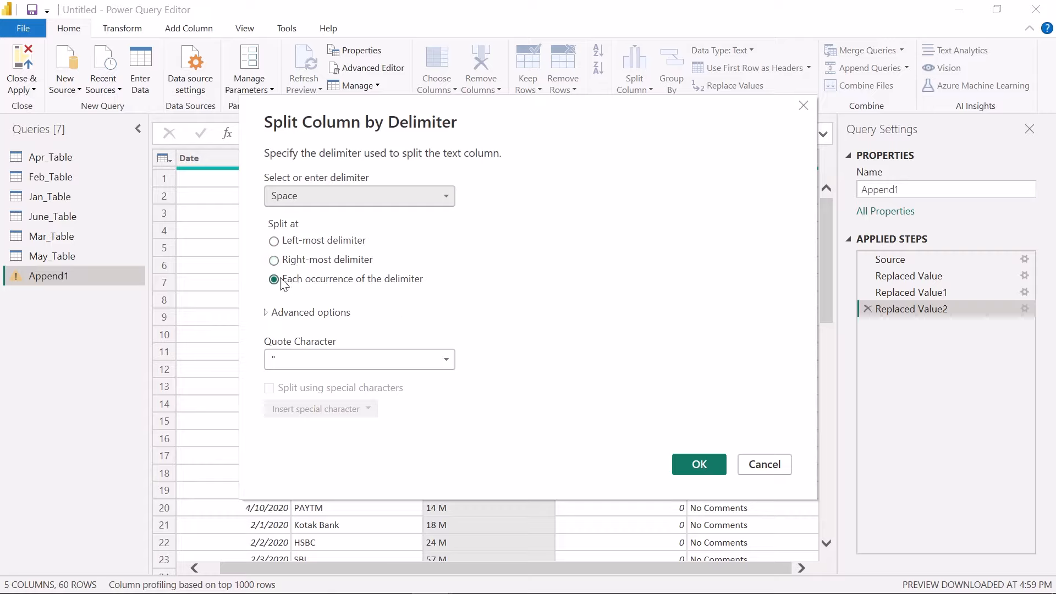
left_click(700, 464)
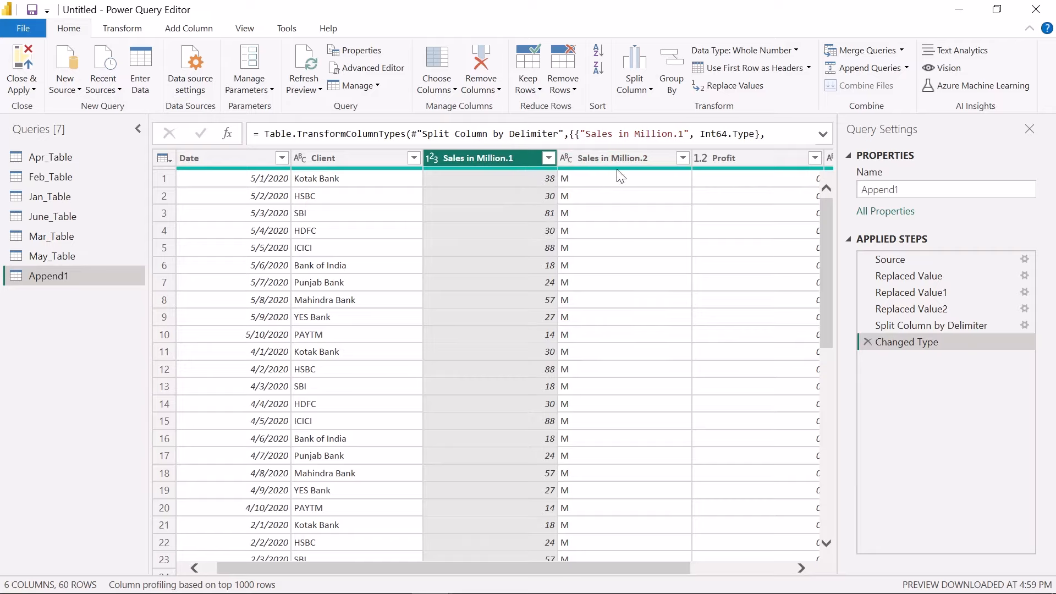
Remove the Sales in Million.2 column and rename Sales in Million.1 as "Sales in Million"
left_click(618, 153)
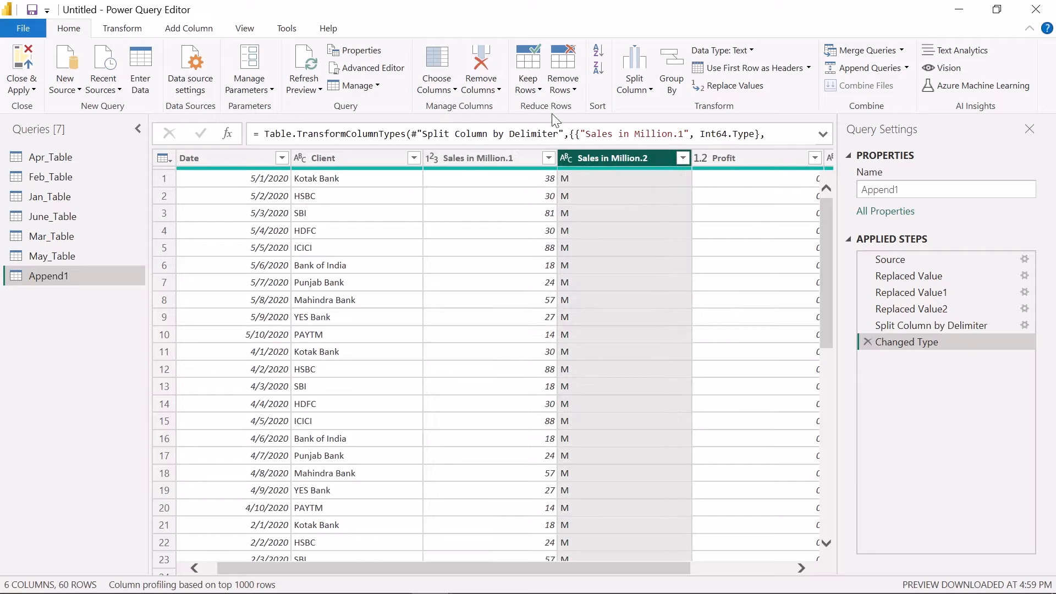
left_click(480, 63)
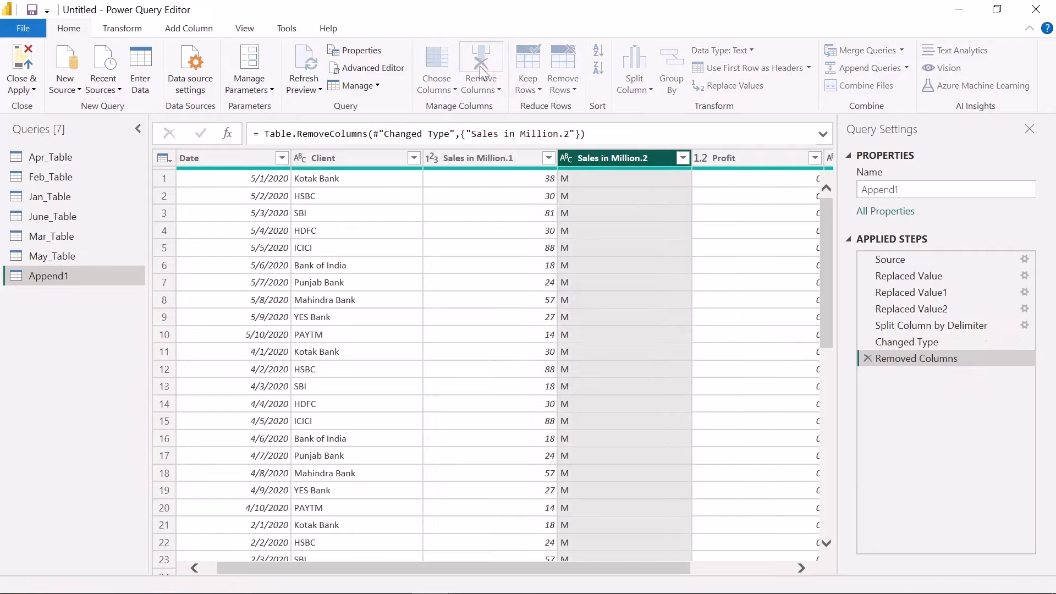
left_click(506, 158)
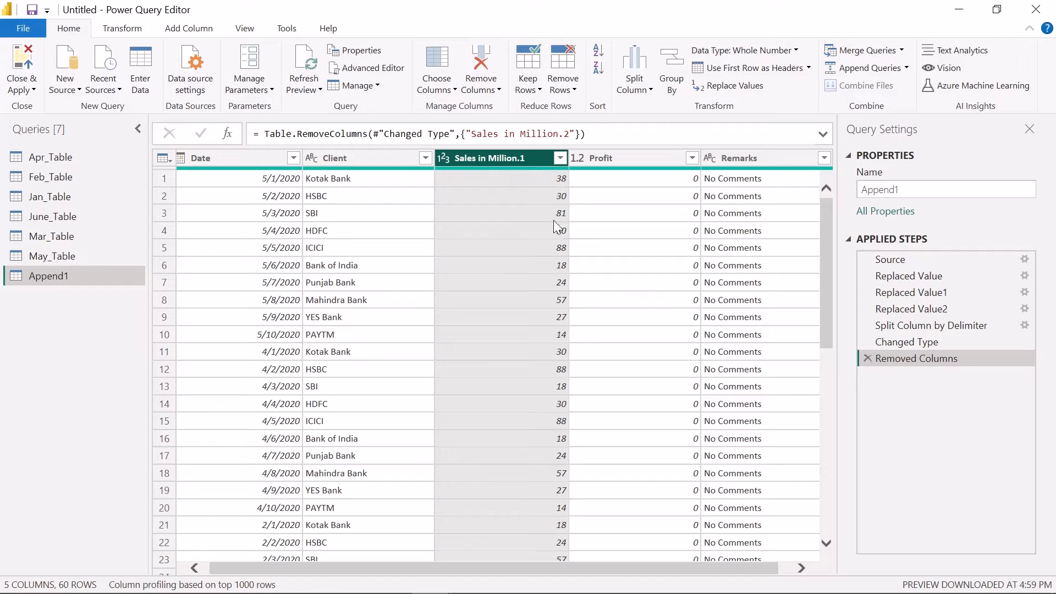
double_click(523, 158)
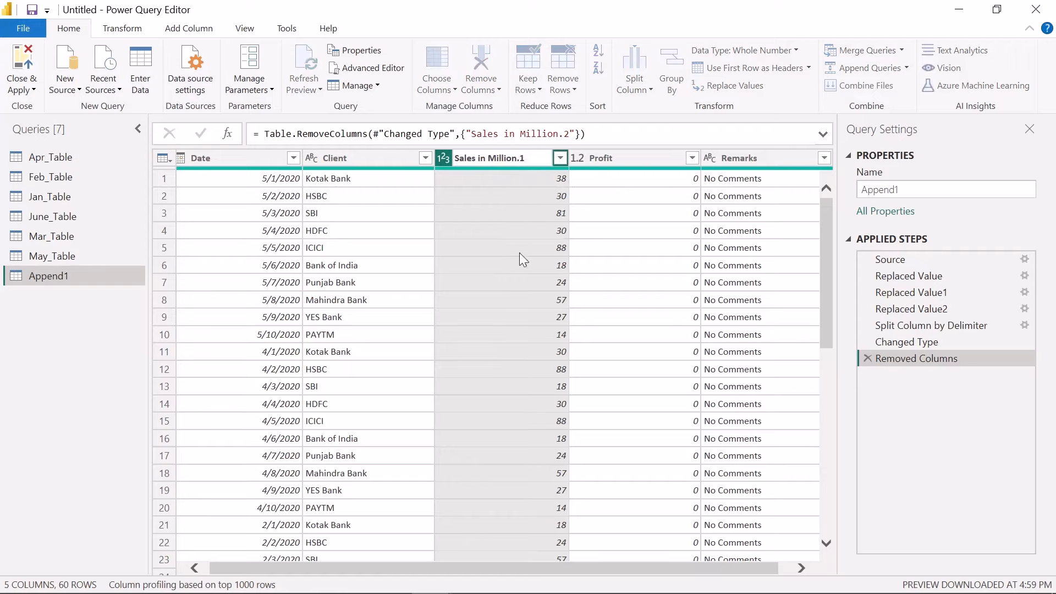
key("BackSpace")
key("BackSpace")
key("Return")
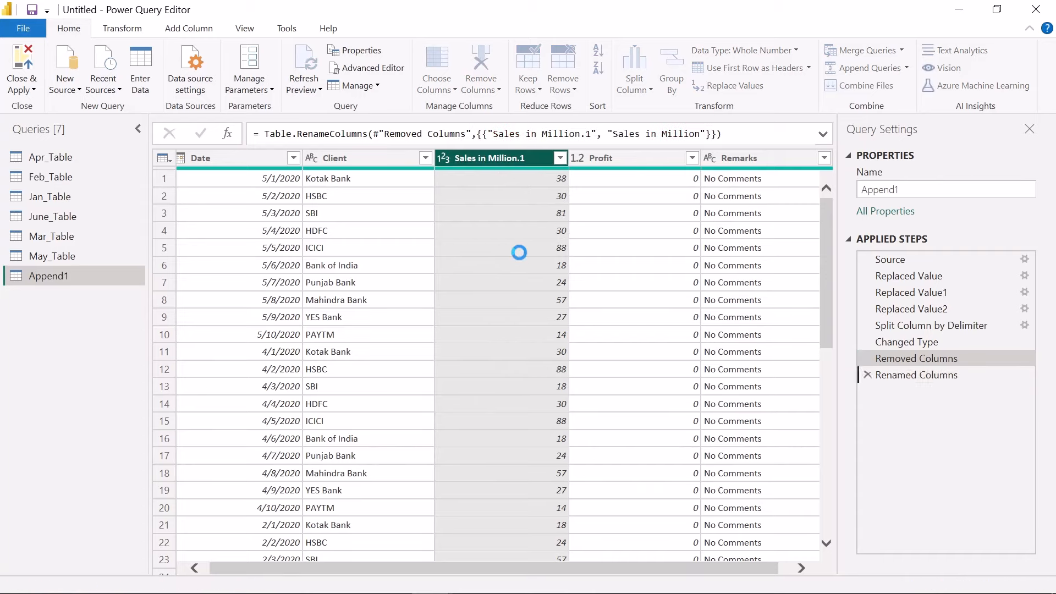
double_click(527, 157)
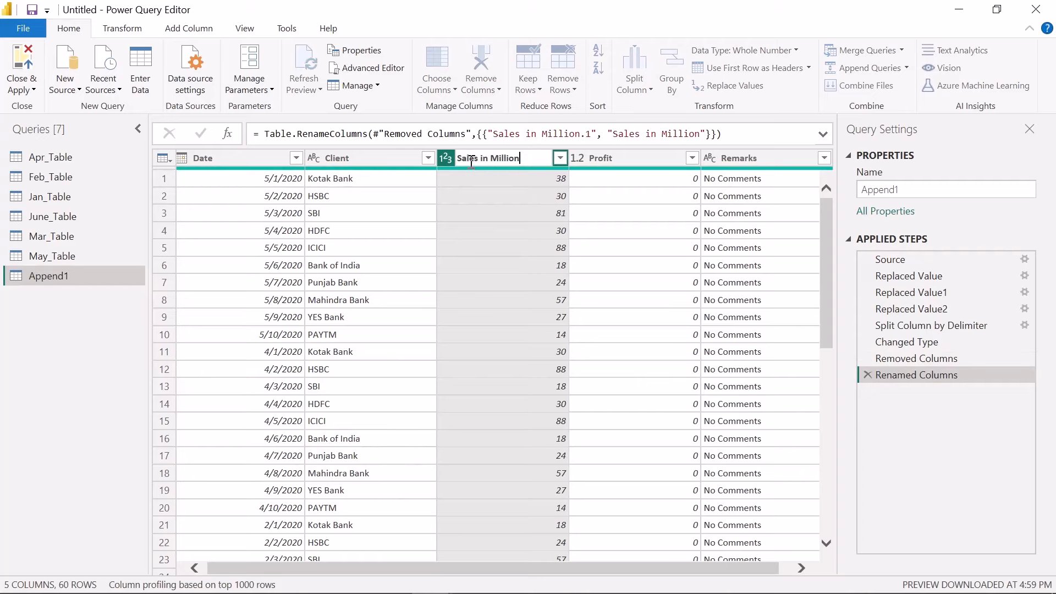
key("Return")
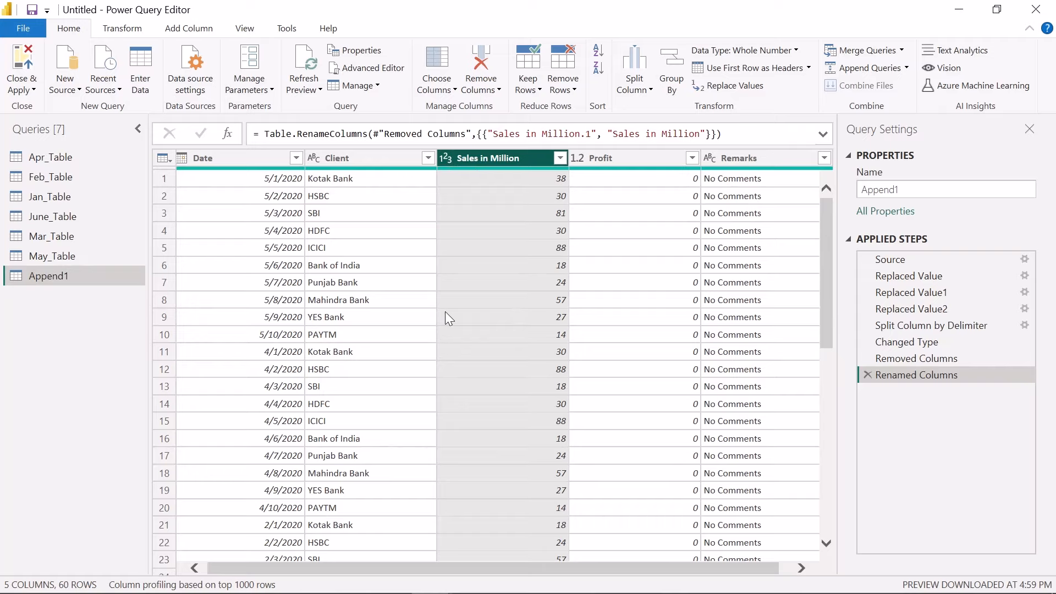
Close the query editor with the changes applied and rename the Append1 table as "Merged Data"
left_click(21, 70)
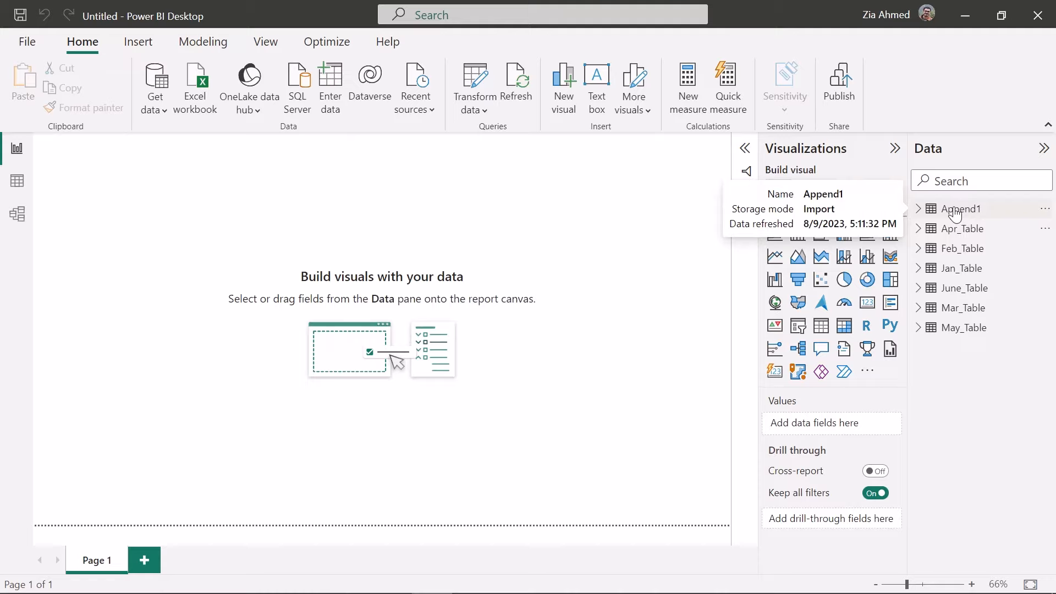
left_click(956, 211)
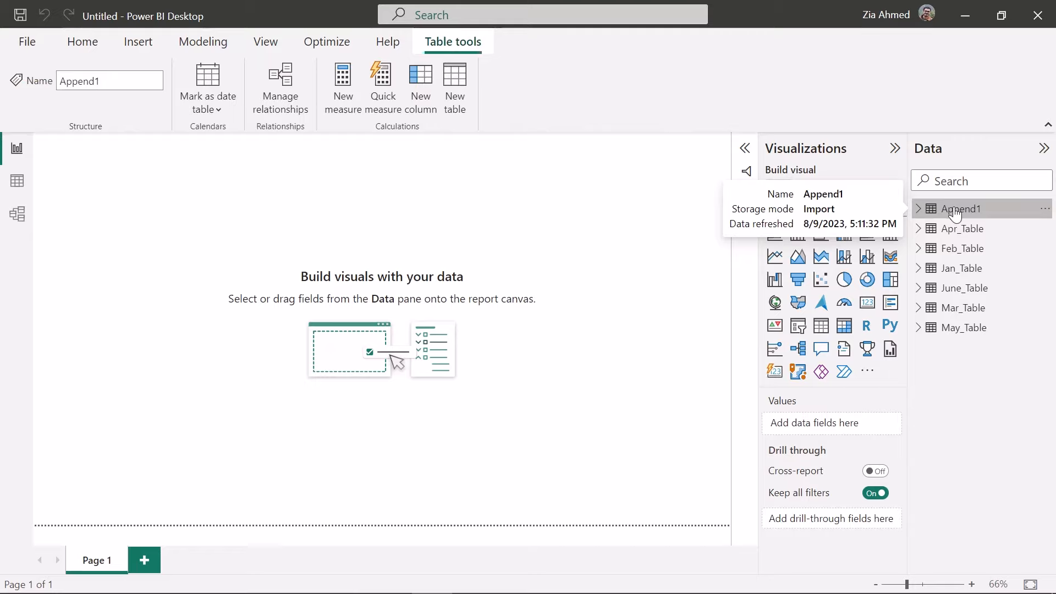
left_click(918, 209)
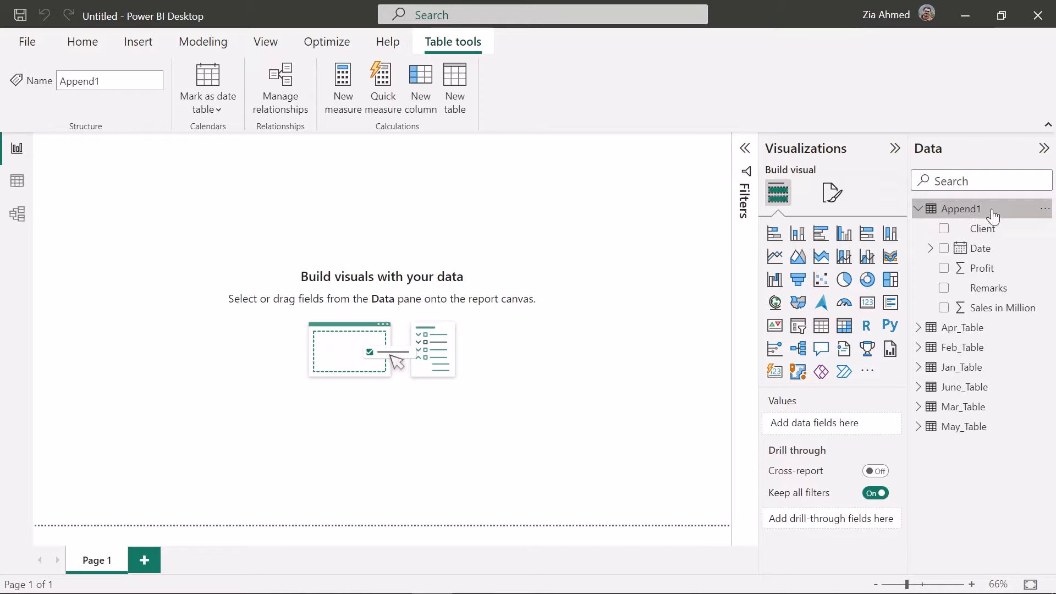
left_click(1044, 209)
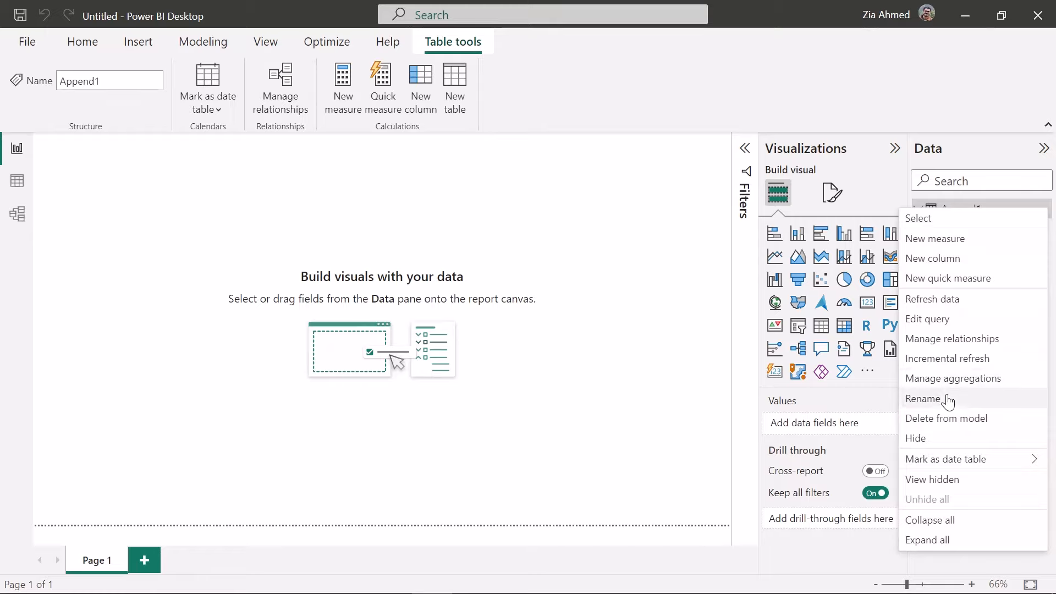
left_click(929, 398)
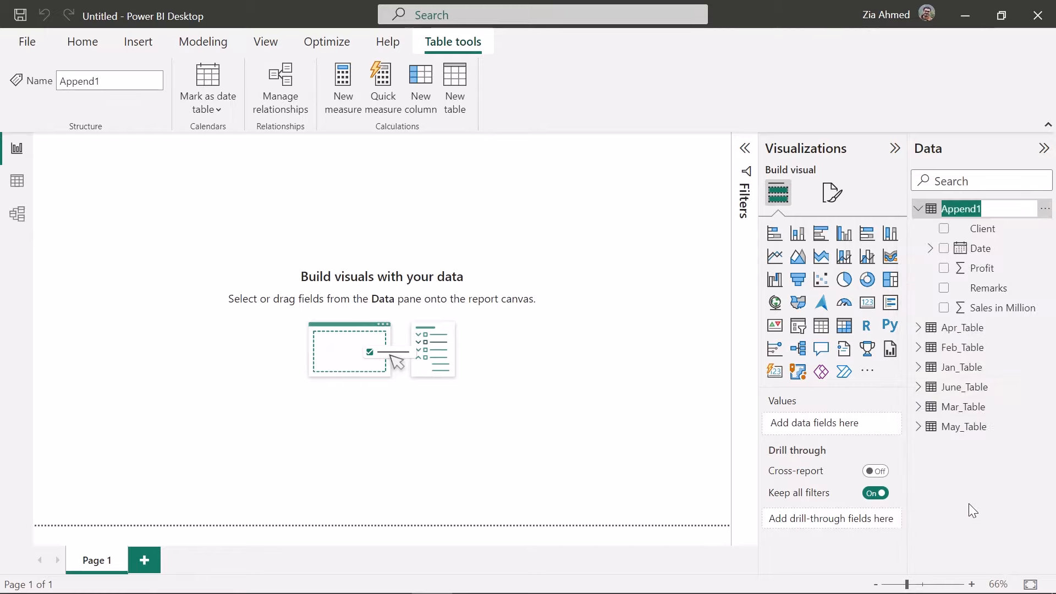
type("Merge")
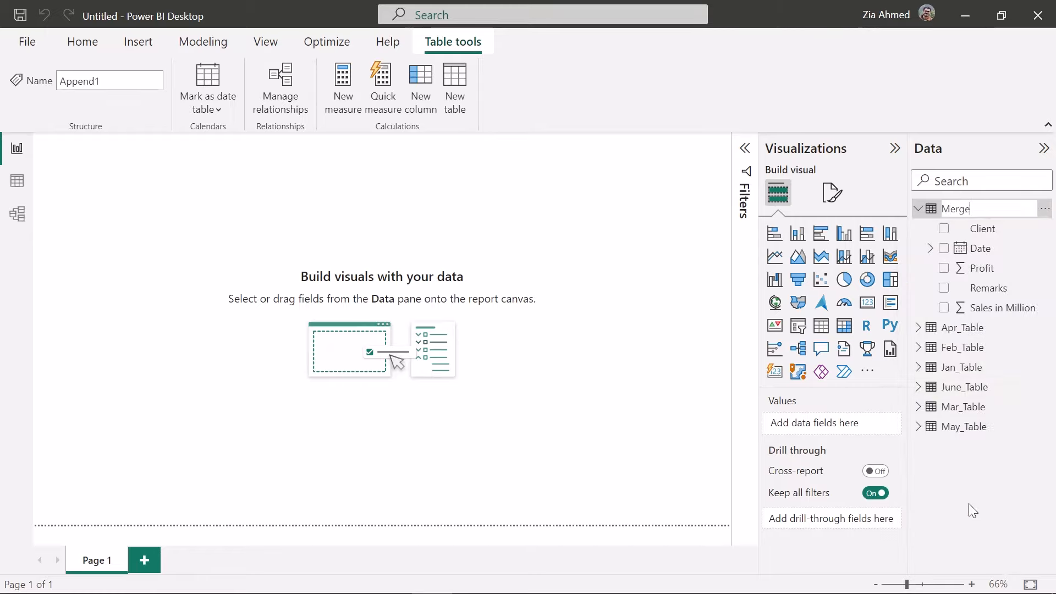
type("d Data")
key("Return")
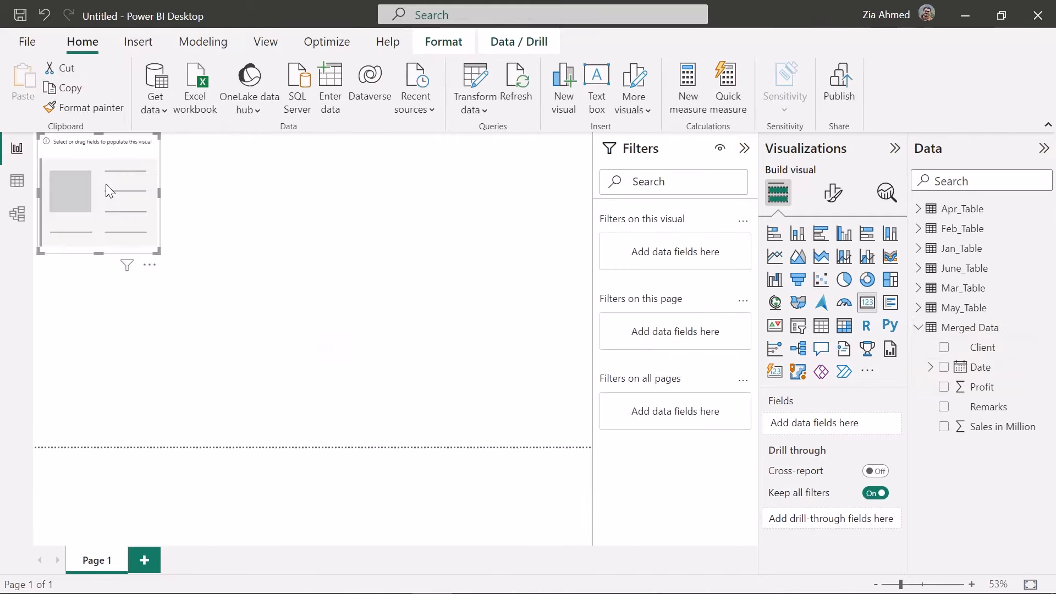
Show Sales in Million from Merged Data on the empty card visual, moved toward the page's centre and enlarged
left_click_drag(110, 196, 338, 262)
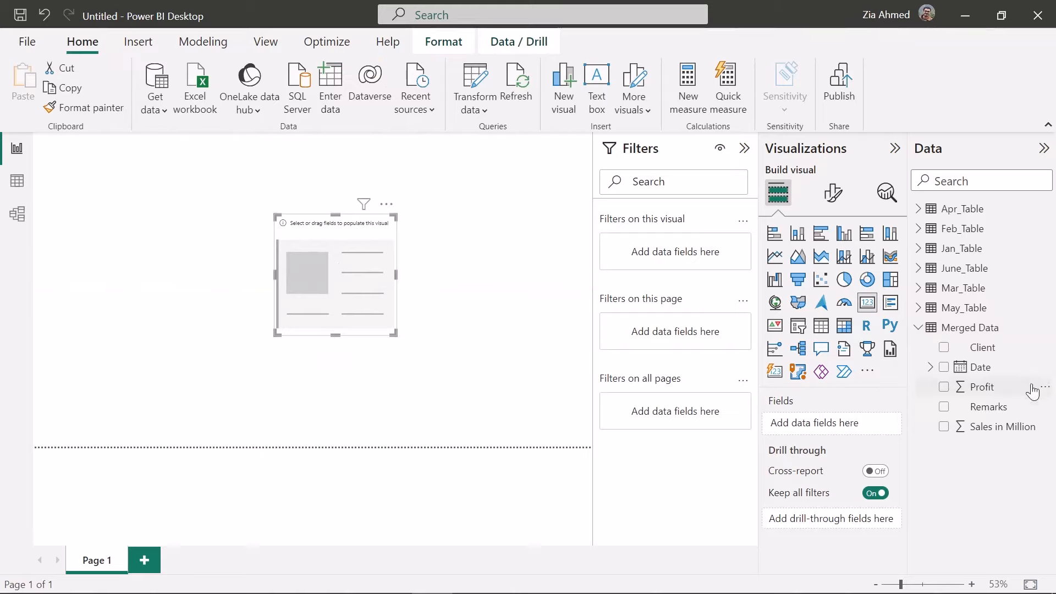
left_click_drag(1004, 431, 855, 433)
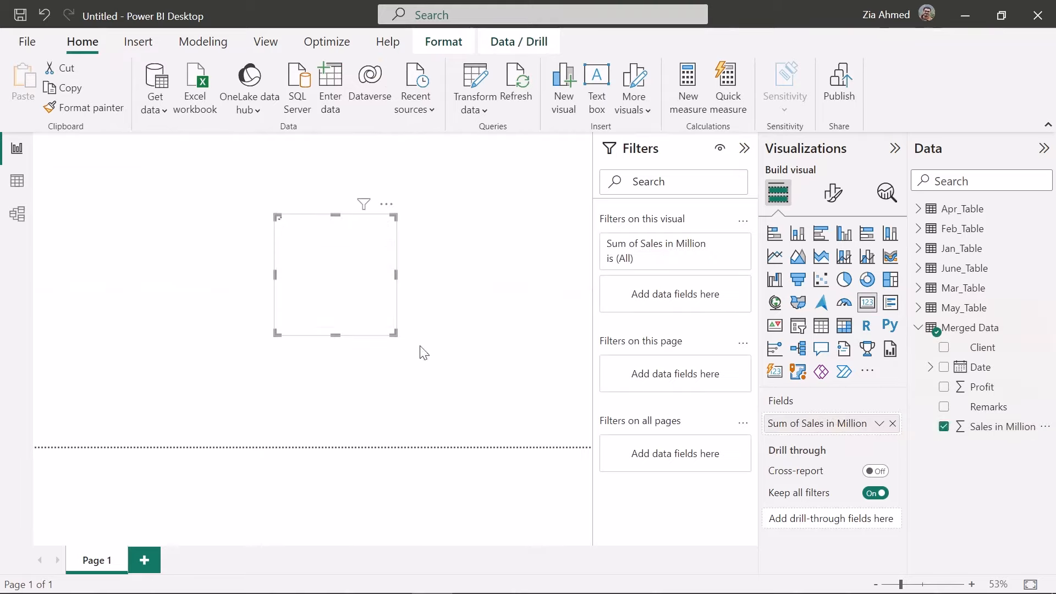
left_click_drag(394, 333, 461, 356)
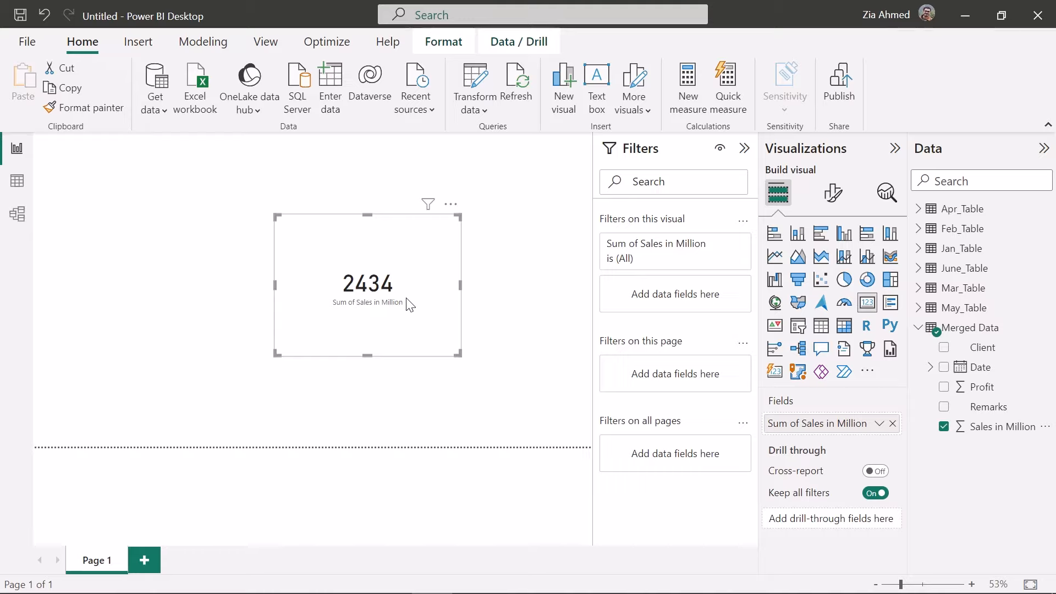
Change the card's aggregation of Sales in Million to Average, followed by Minimum
left_click(879, 423)
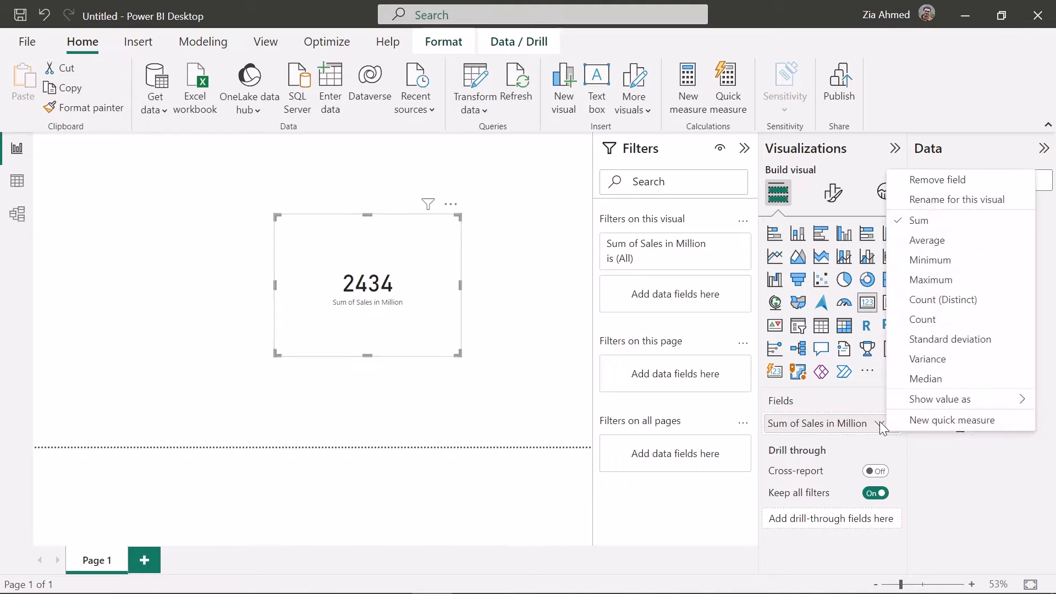
left_click(950, 242)
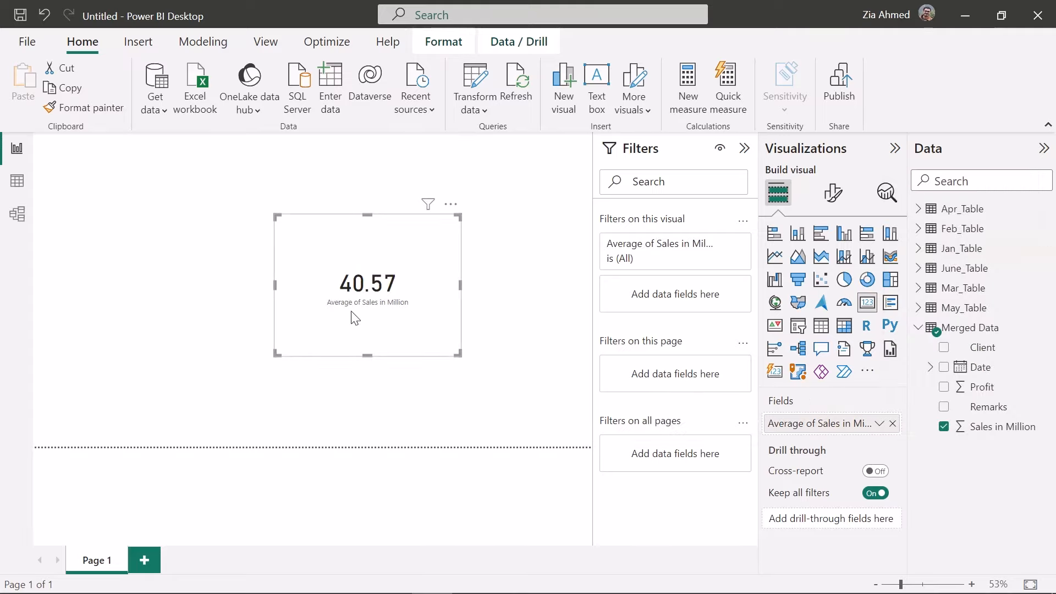
left_click(880, 424)
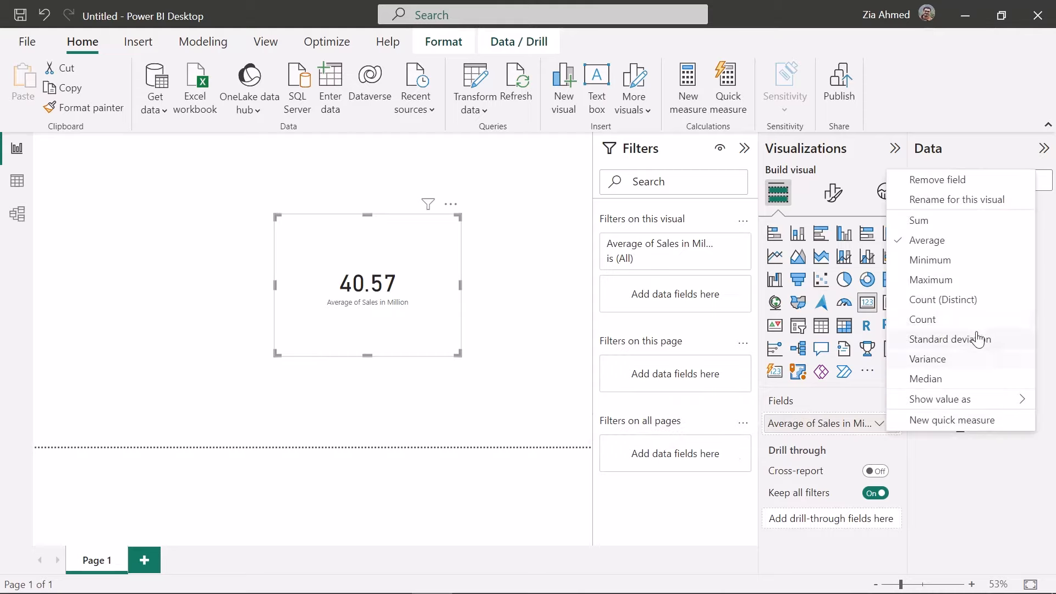
left_click(957, 262)
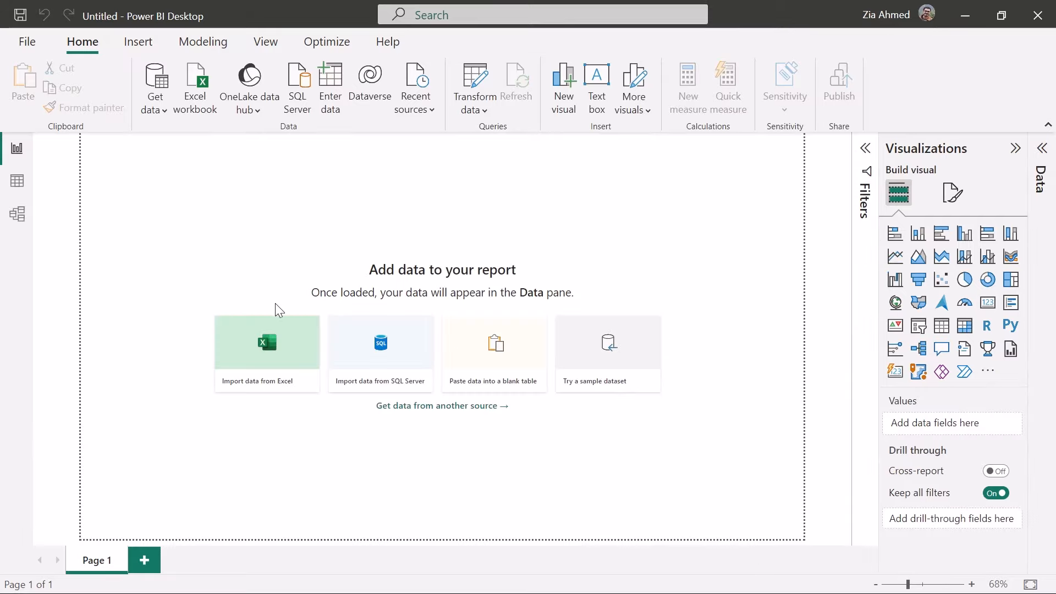
Import the Orders sheet from the Superstore.xlsx workbook into the blank report and open it for transformation
left_click(282, 365)
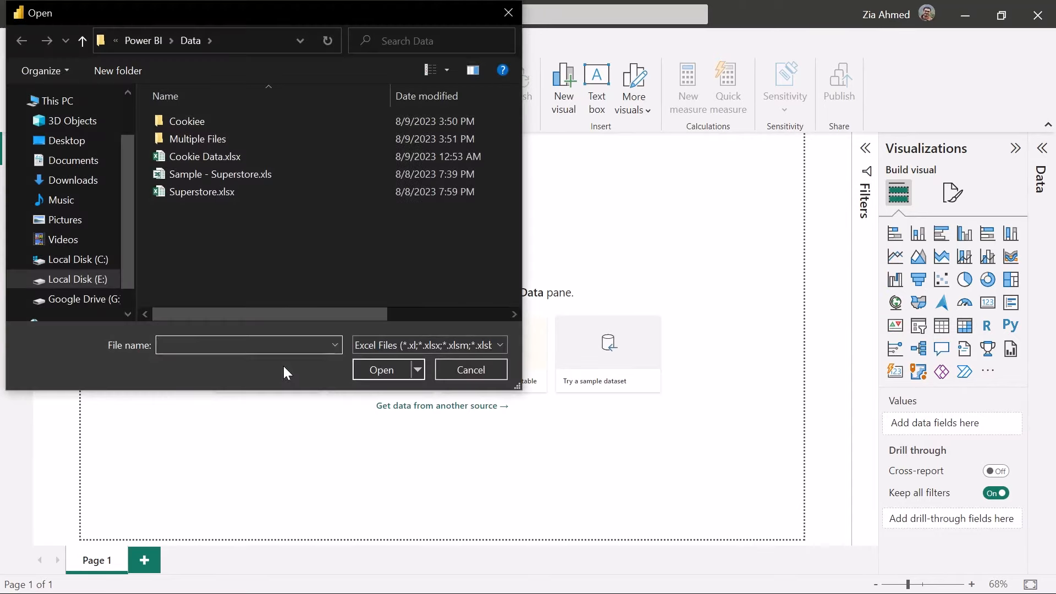
double_click(242, 191)
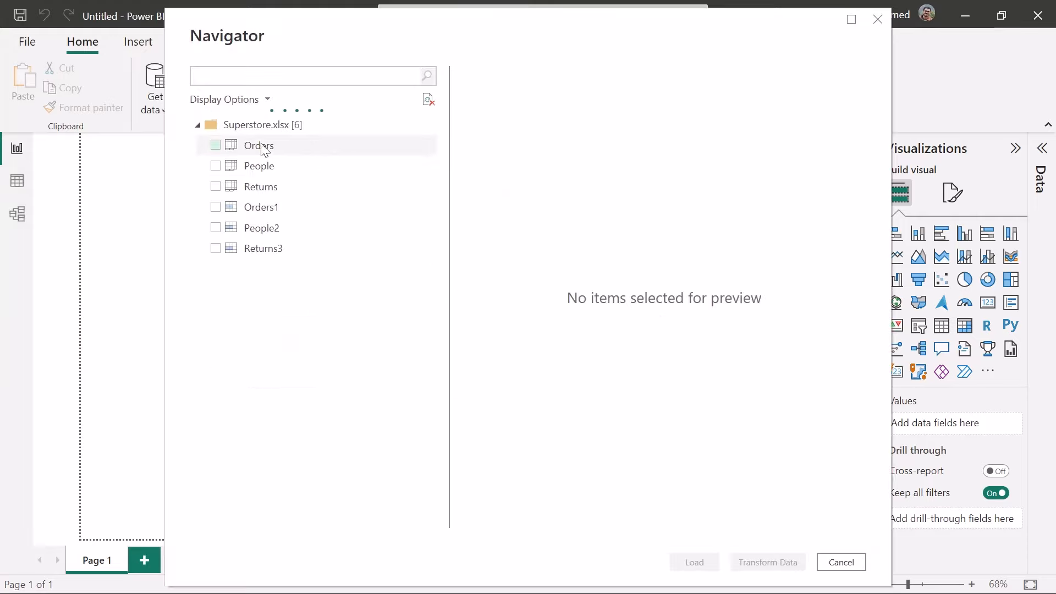
left_click(257, 146)
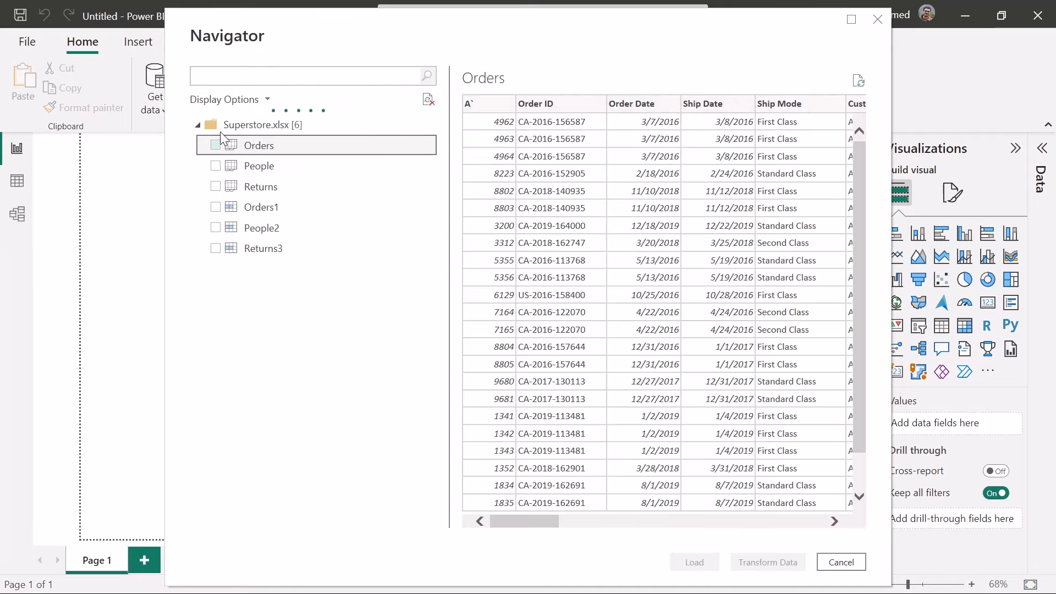
left_click(214, 147)
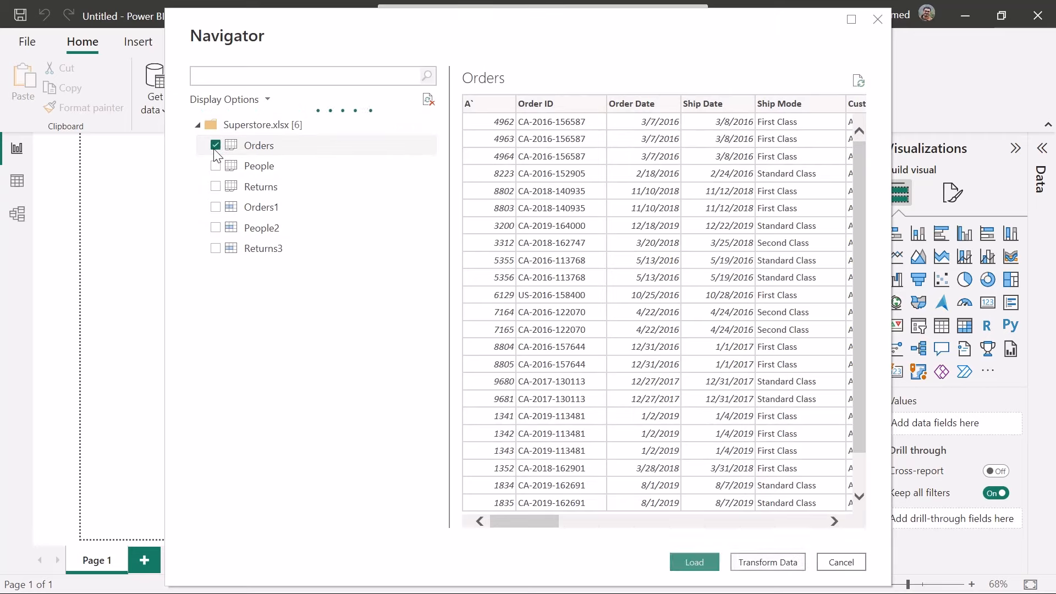
left_click(214, 147)
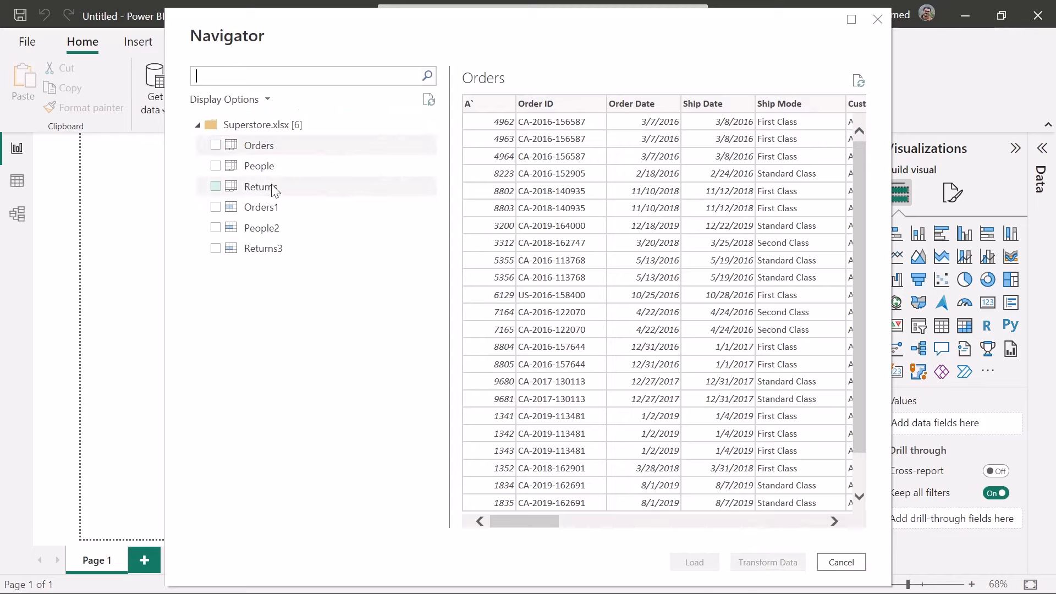
left_click(215, 146)
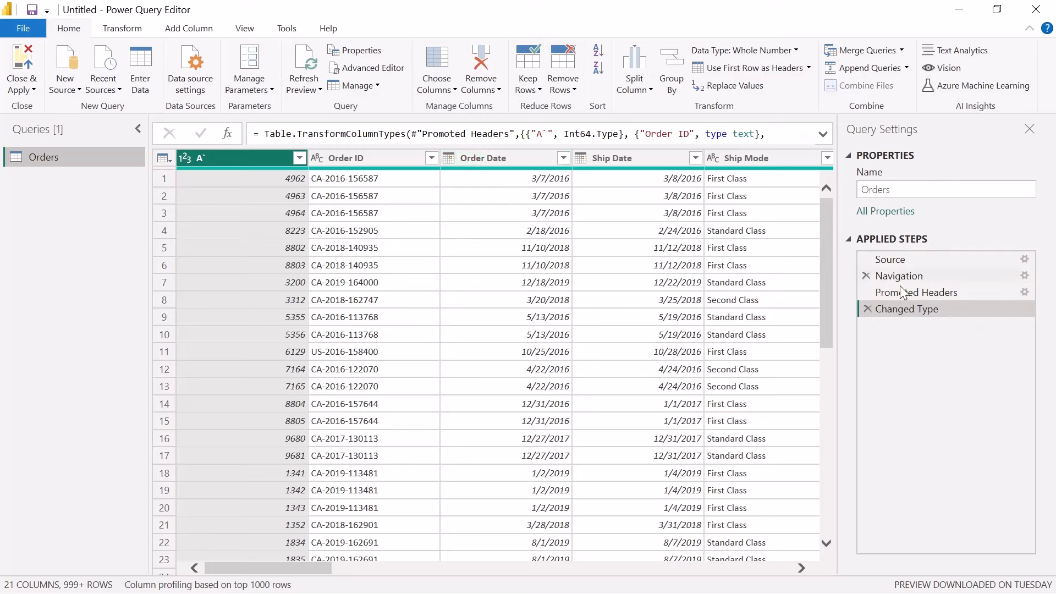
Compare the Orders query at its Promoted Headers and Changed Type applied steps
key("ctrl")
left_click(913, 293)
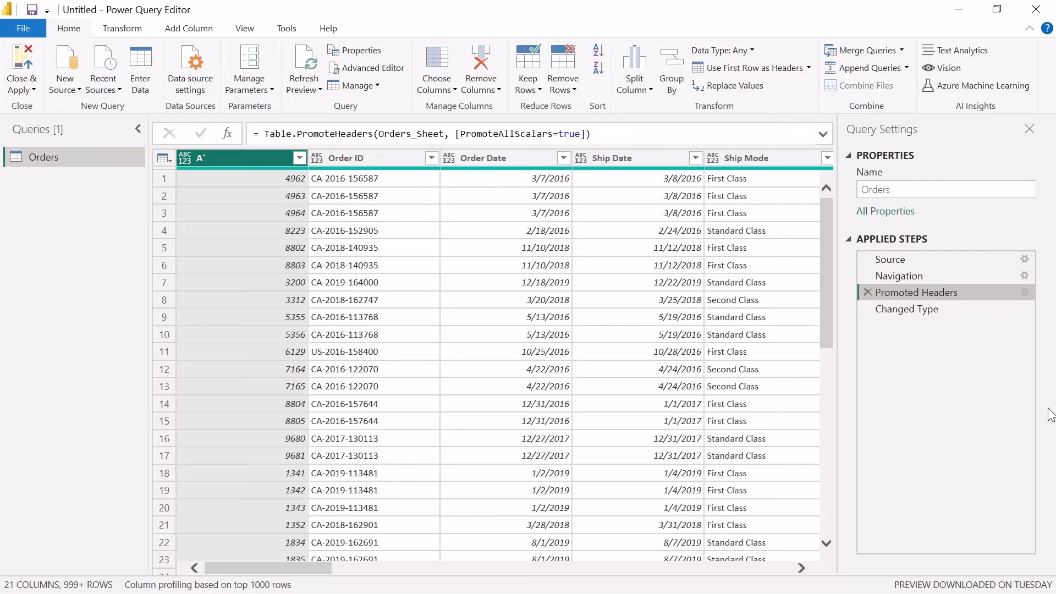
left_click(924, 311)
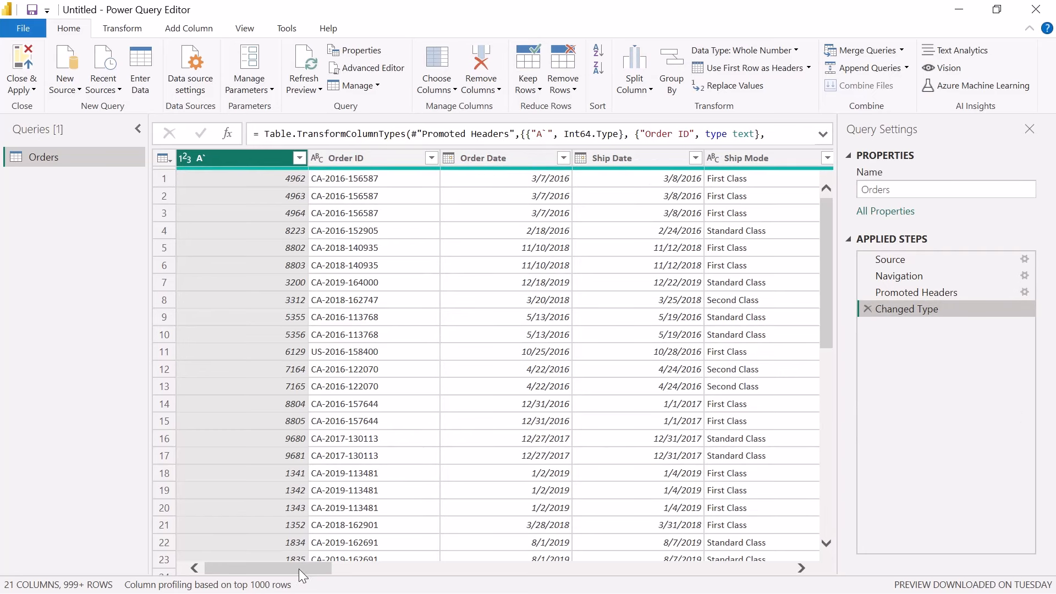
Examine the Order Date column's filter choices and one of its date values in the Orders query
left_click_drag(300, 569, 278, 570)
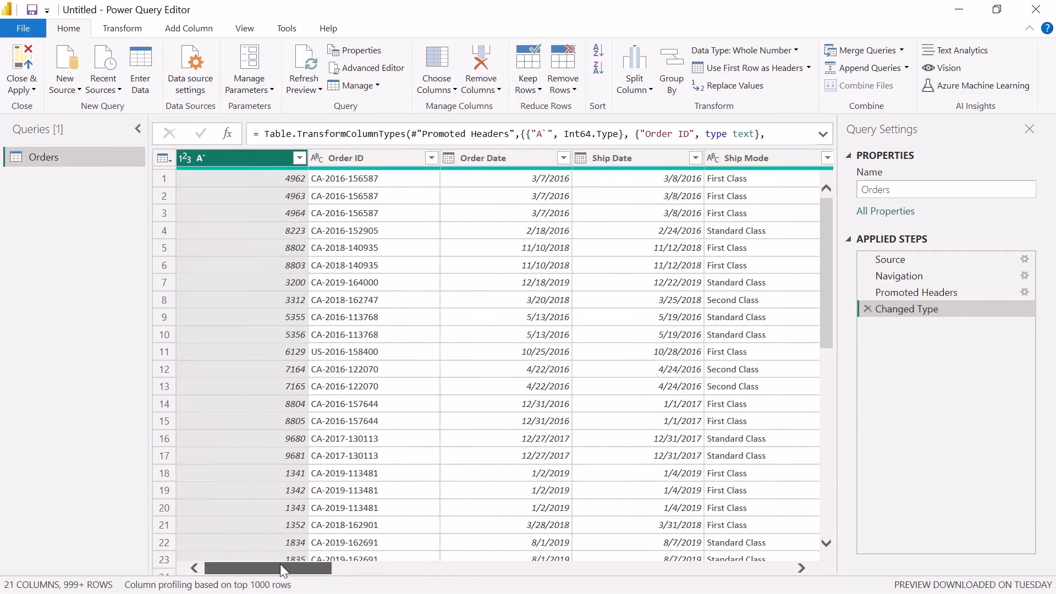
left_click(527, 157)
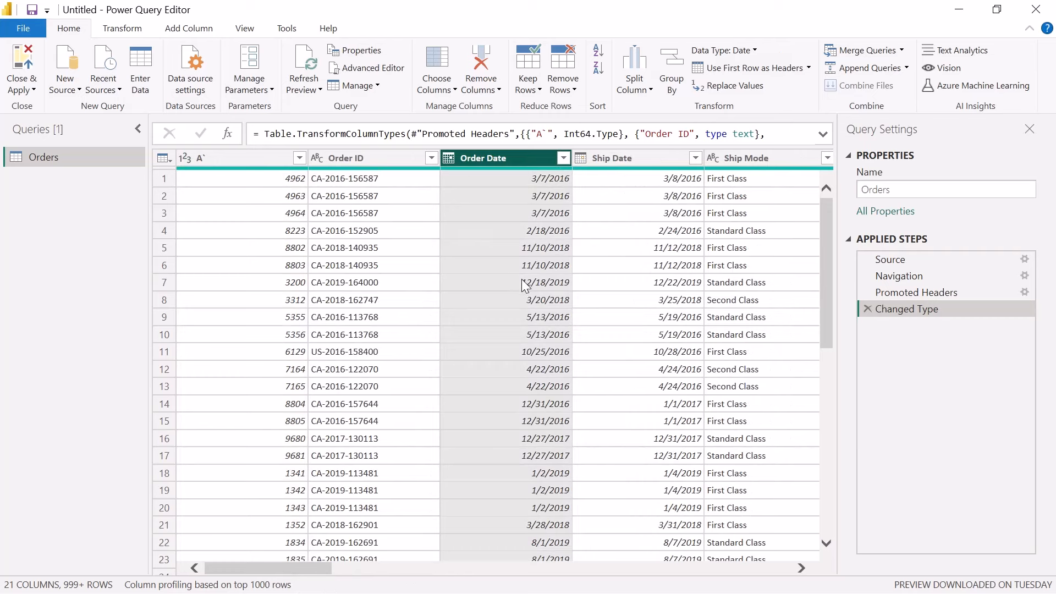
left_click(563, 158)
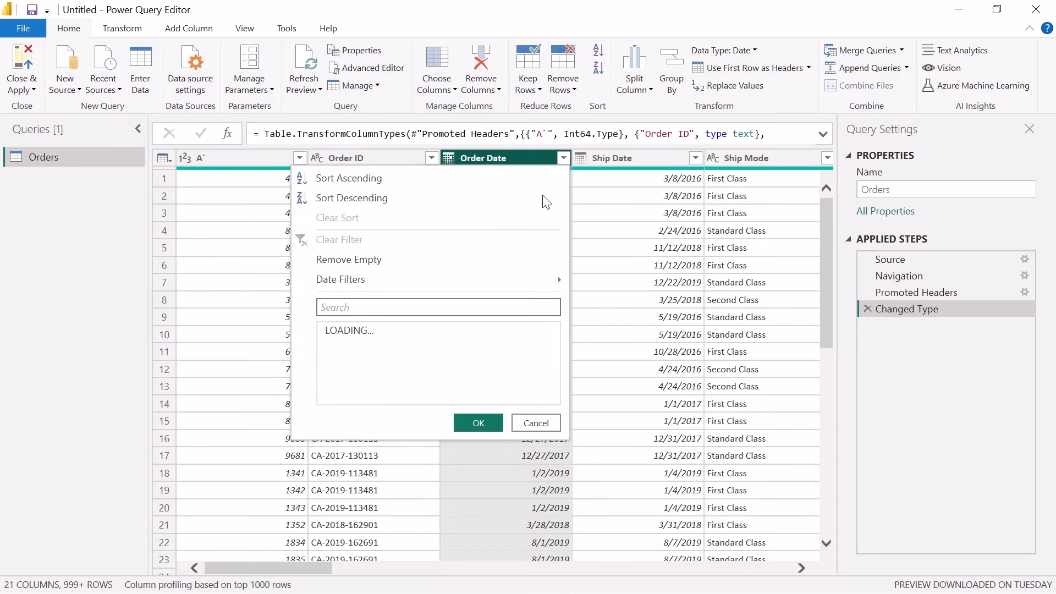
left_click(629, 323)
left_click(538, 357)
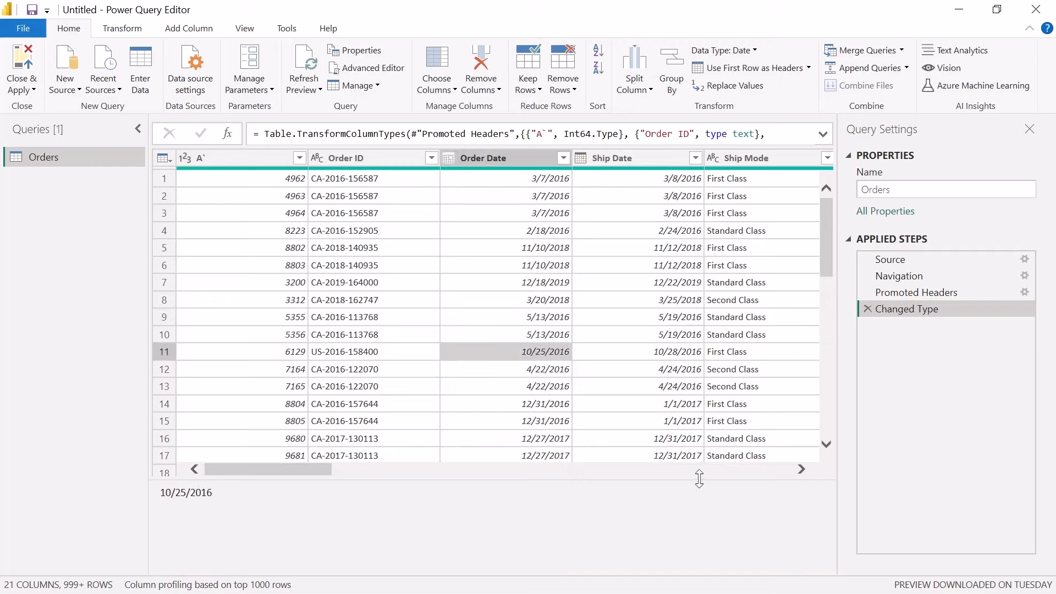
left_click_drag(698, 479, 698, 527)
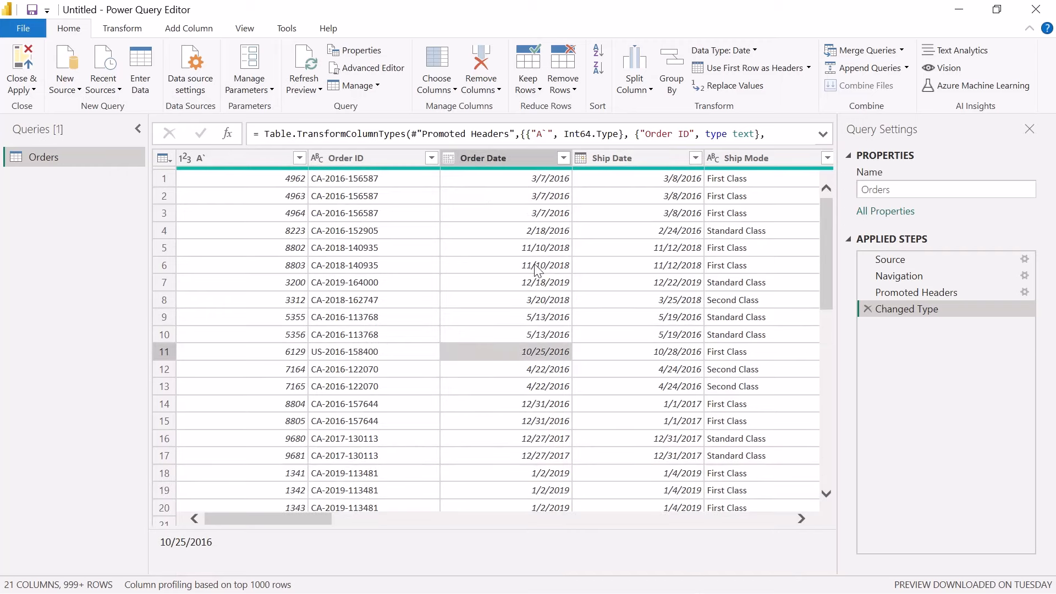
left_click_drag(887, 293, 889, 355)
Split the Order ID column by the custom delimiter "-" at the left-most delimiter
left_click(370, 159)
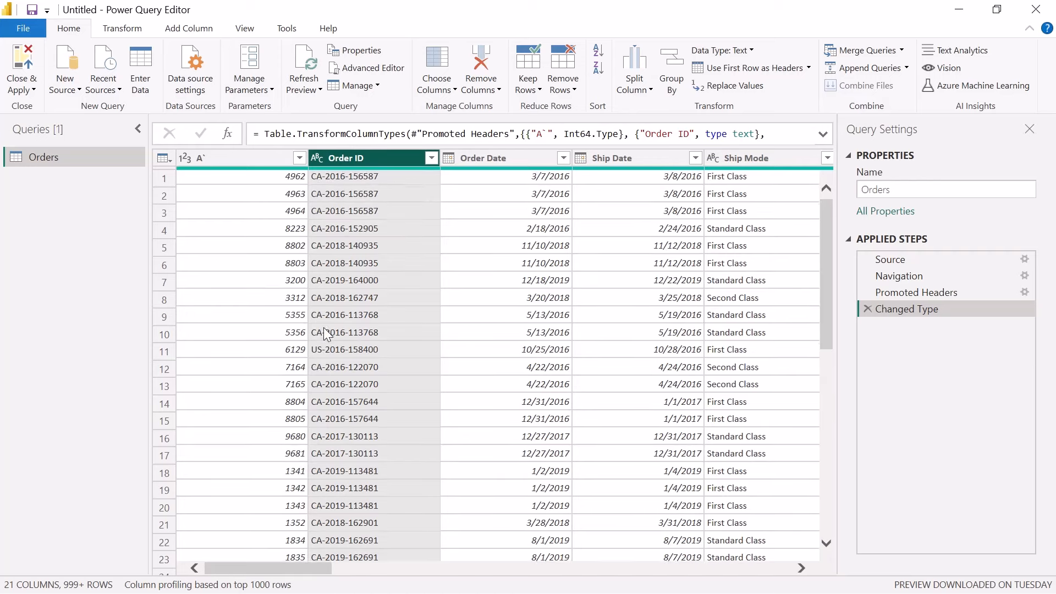
scroll(325, 330, "down", 1)
scroll(319, 318, "down", 20)
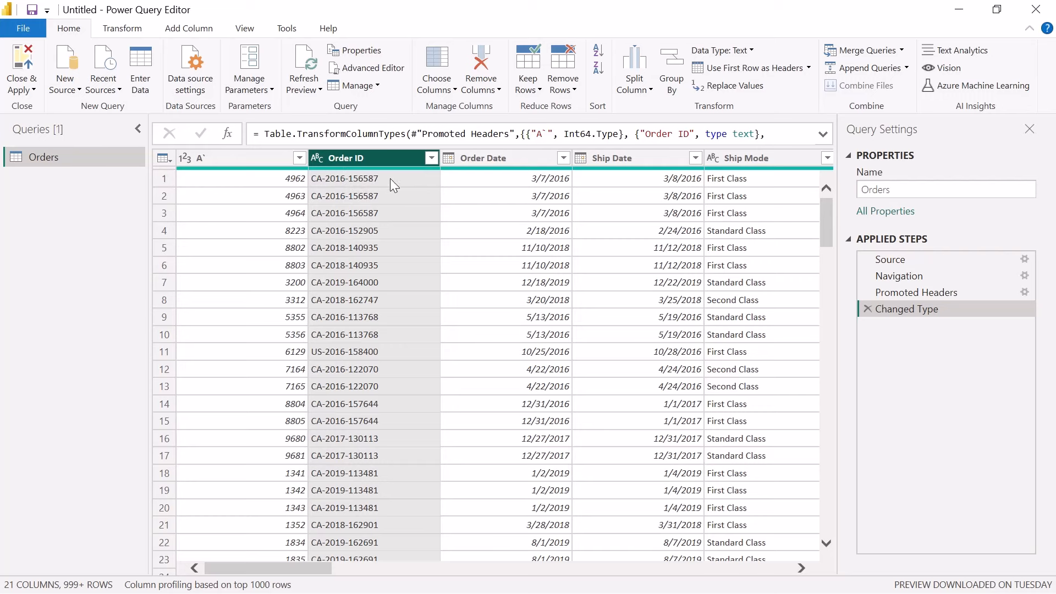
left_click(635, 83)
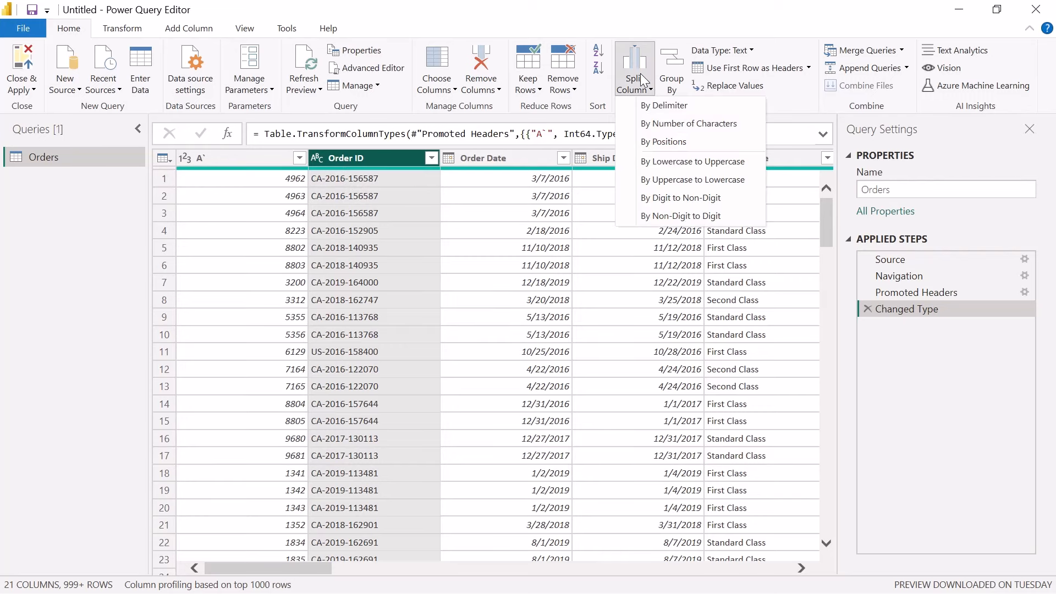
left_click(657, 106)
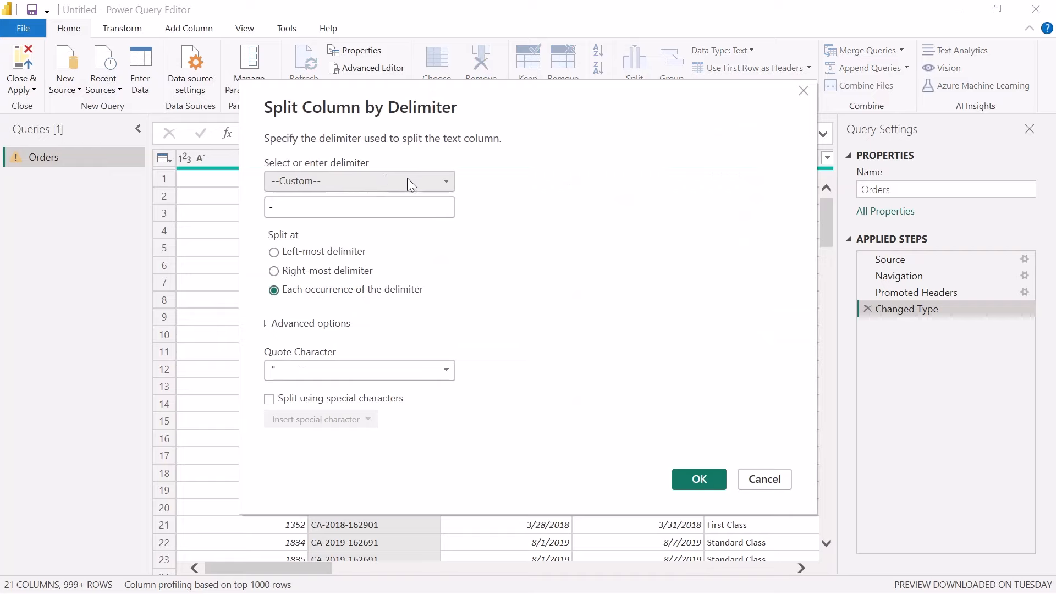
left_click(379, 188)
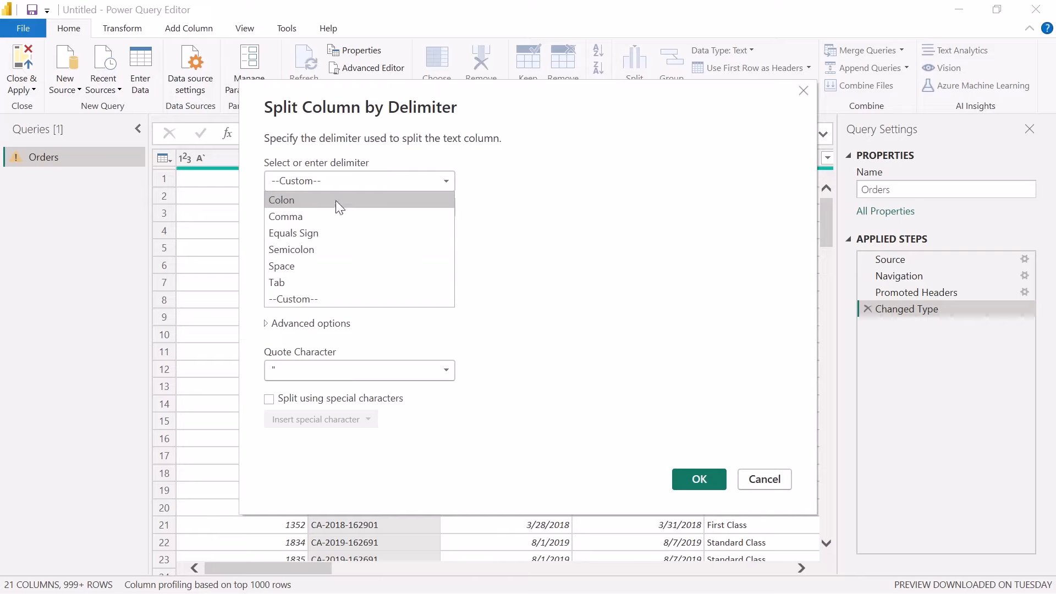
left_click(526, 249)
left_click(319, 203)
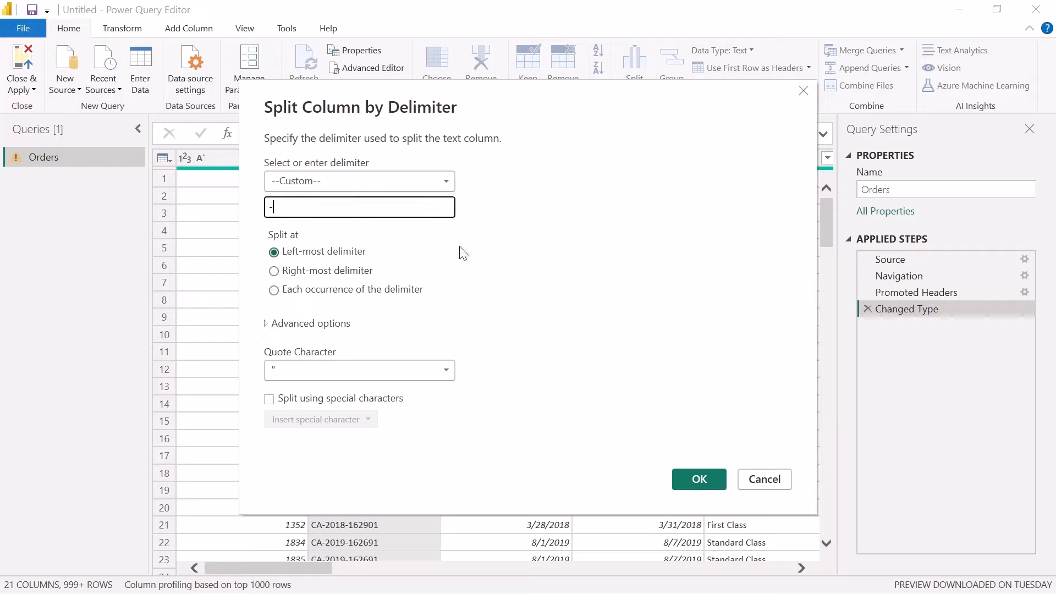
key("ctrl+a")
type("-")
left_click(706, 492)
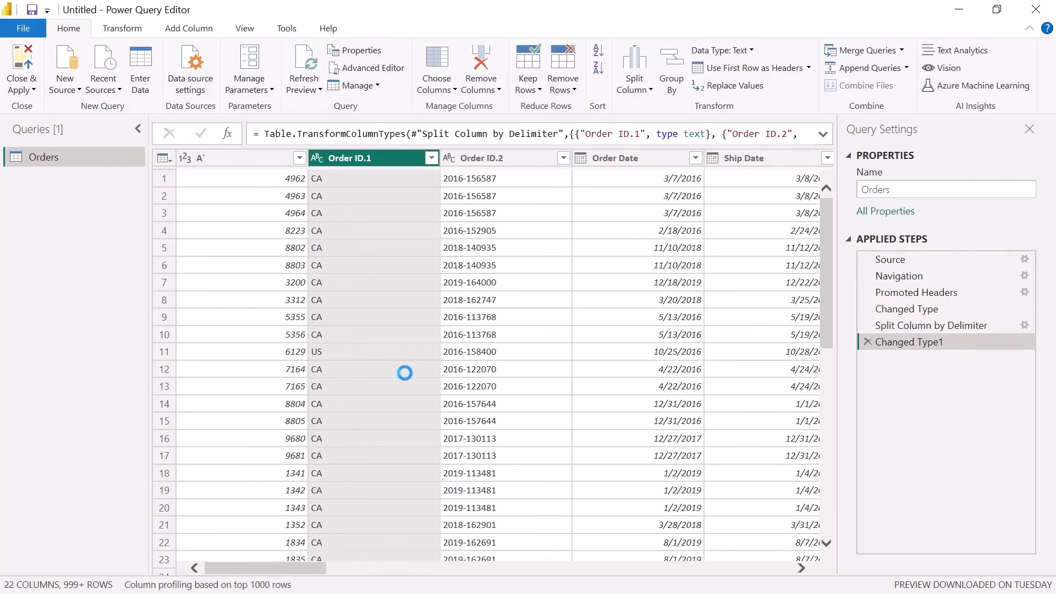
Inspect the split Order ID values and compare the Split Column by Delimiter and Changed Type1 applied steps
left_click(319, 182)
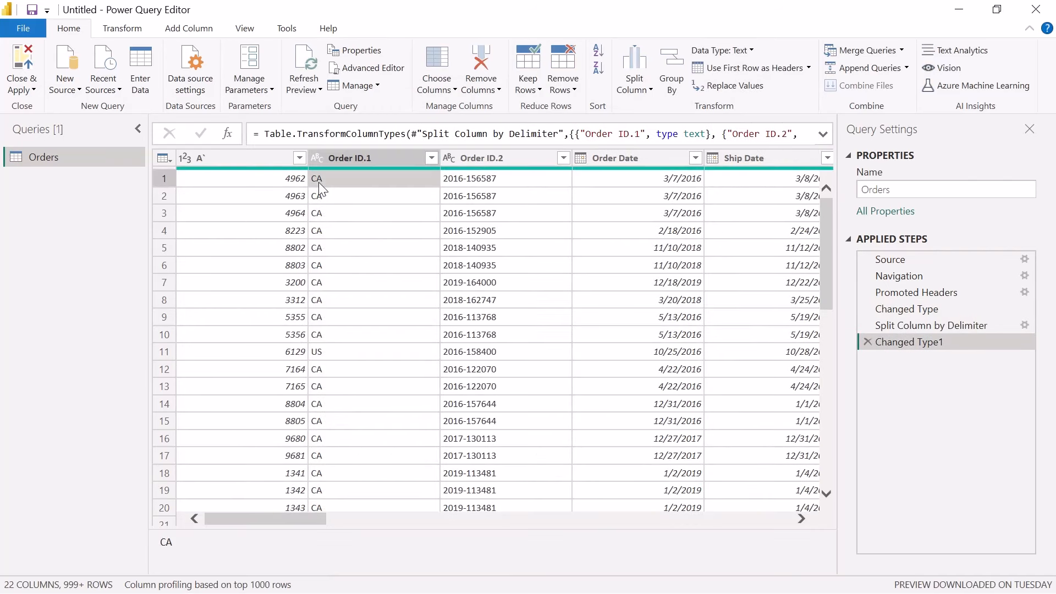
left_click(466, 182)
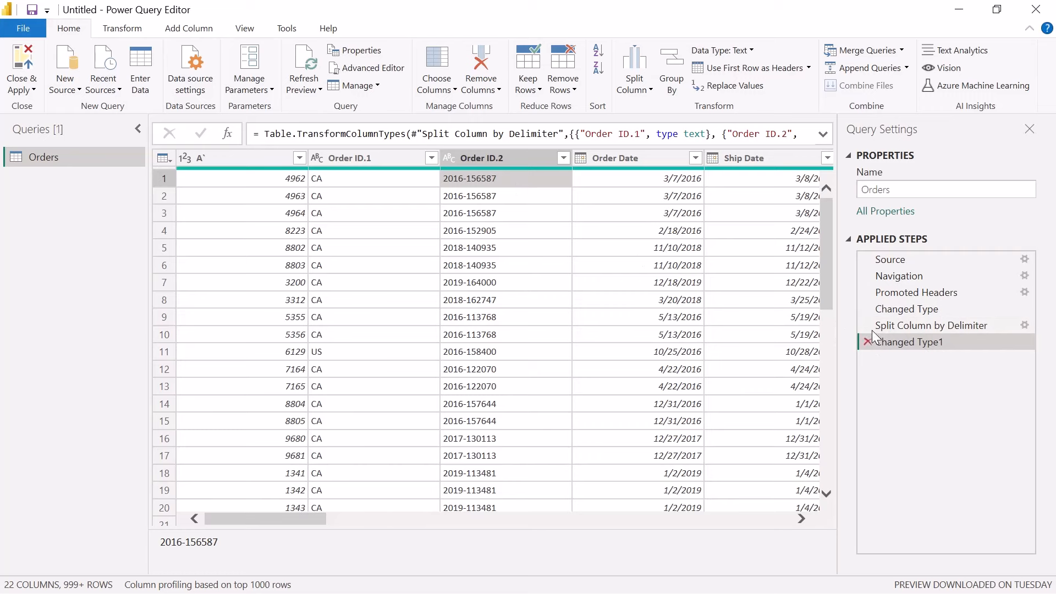
left_click(903, 328)
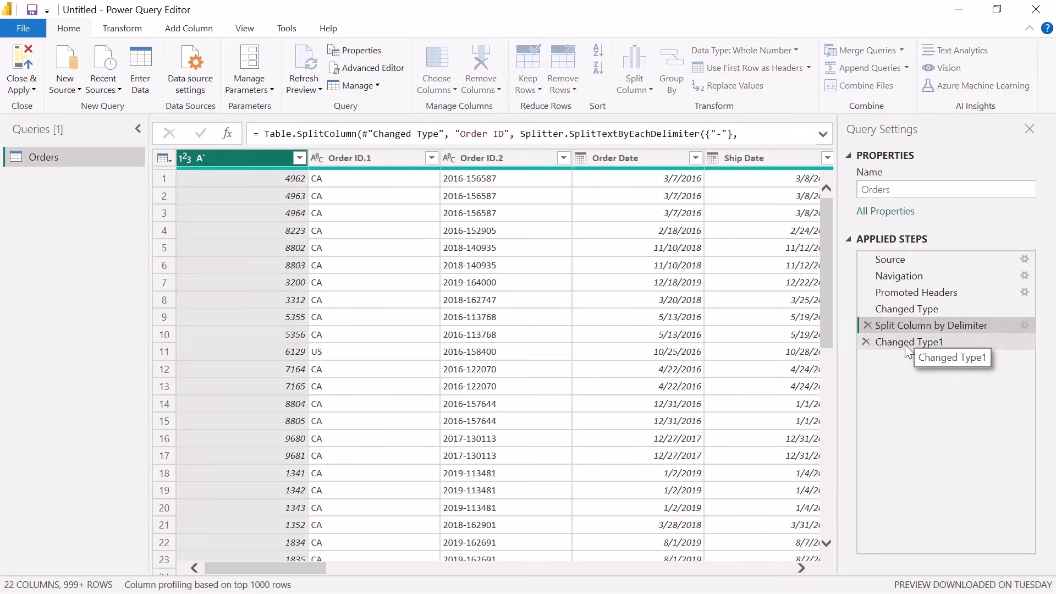
left_click(906, 343)
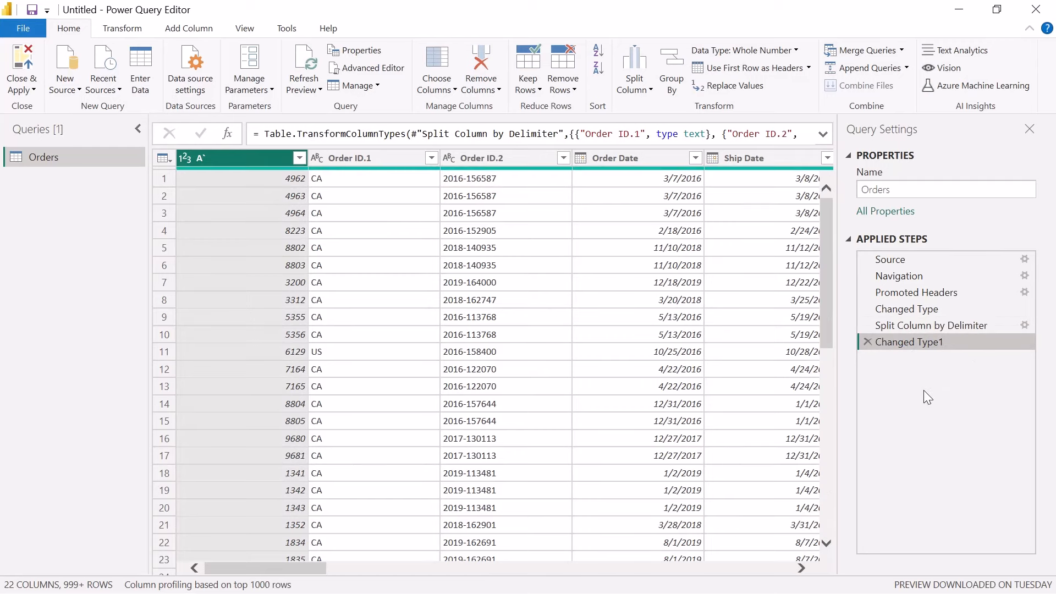
left_click(365, 160)
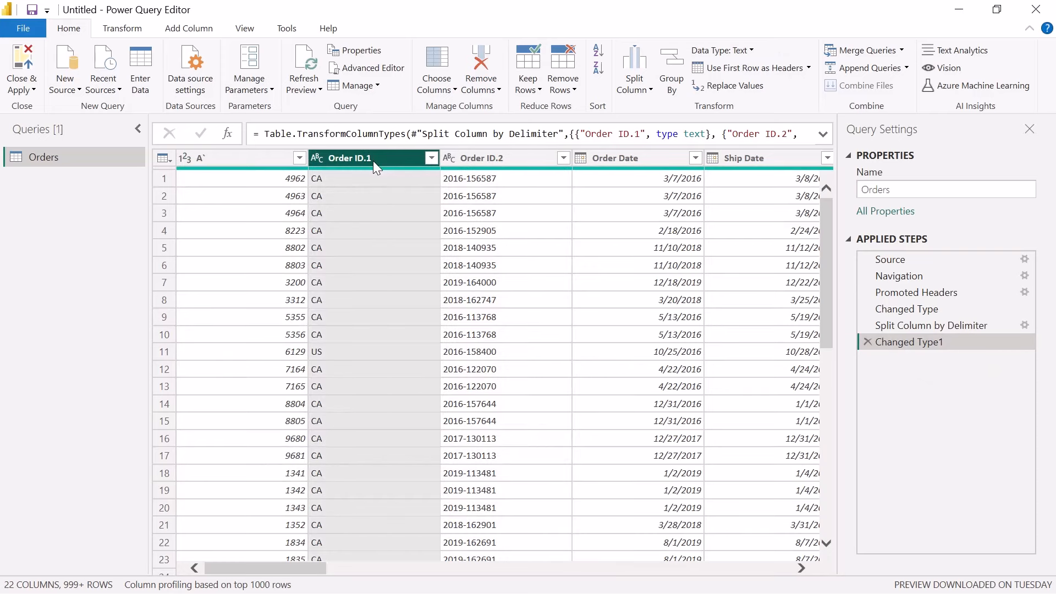
Delete the Changed Type1 and Split Column by Delimiter applied steps to undo the left-most Order ID split
left_click(868, 341)
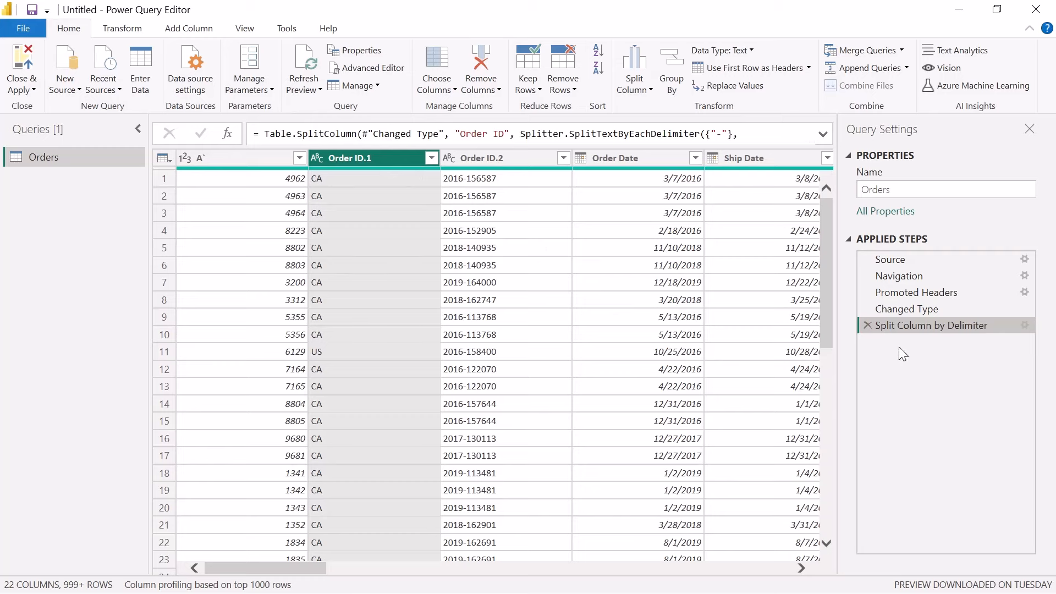
key("ctrl")
key("ctrl")
key("ctrl")
left_click(868, 326)
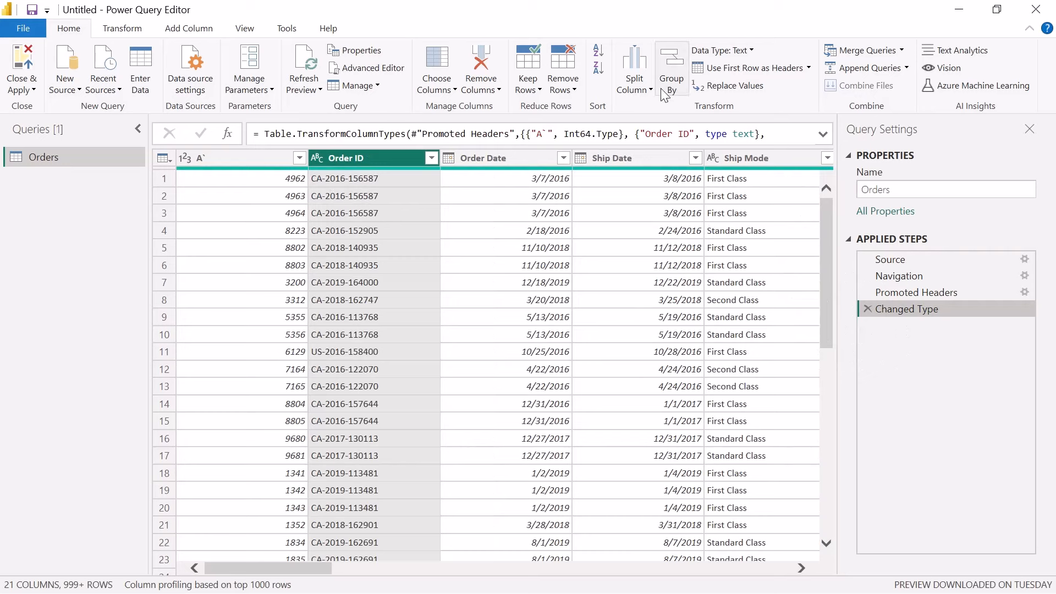
Split the Order ID column by the custom delimiter "-" at each occurrence of the delimiter
left_click(645, 89)
left_click(647, 104)
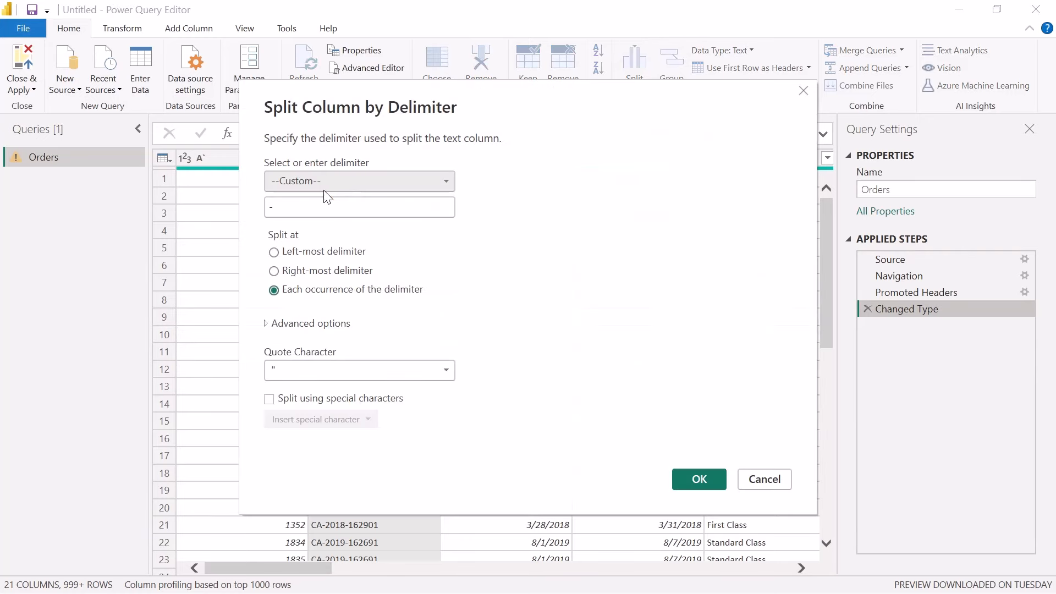
left_click(275, 271)
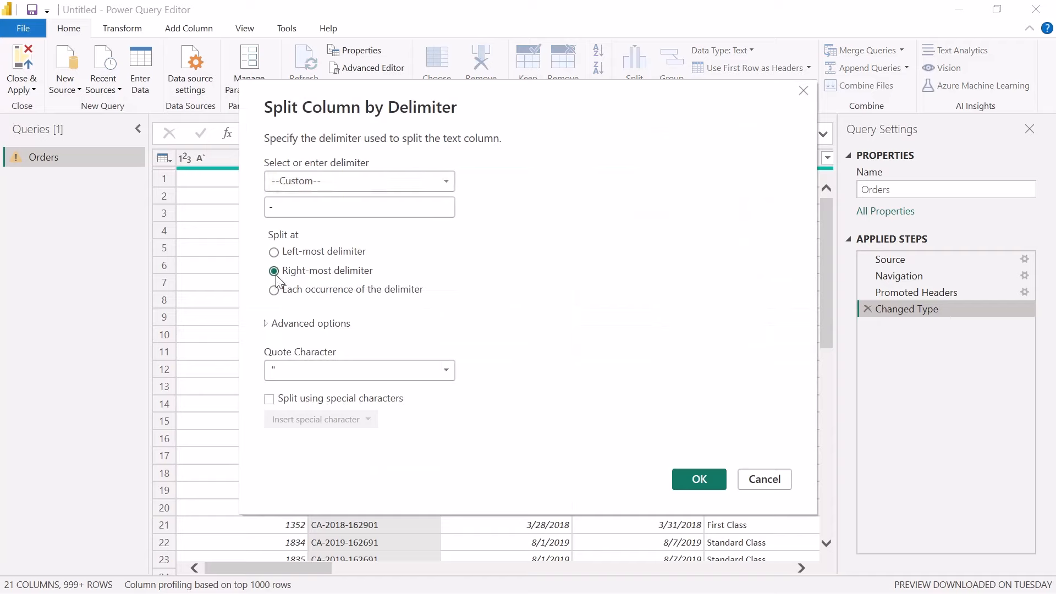
left_click(274, 290)
left_click(321, 205)
double_click(320, 205)
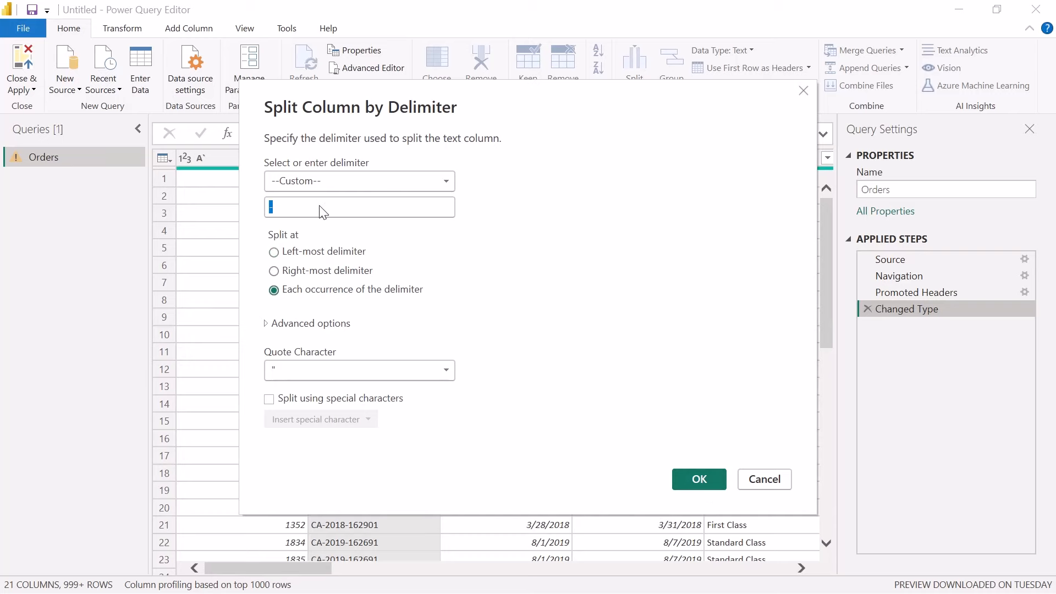
left_click(708, 480)
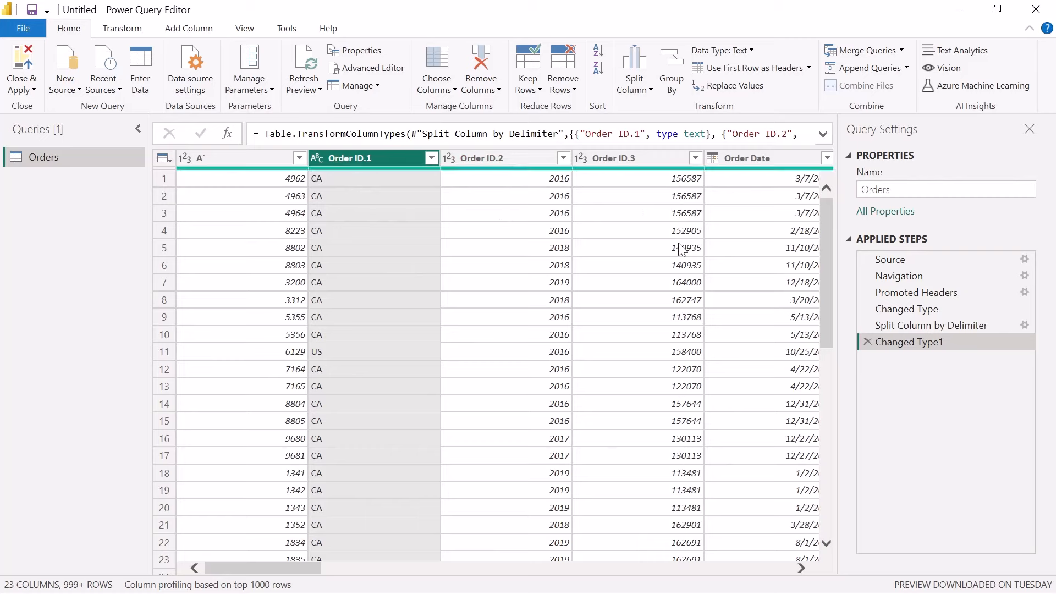
Undo the each-occurrence Order ID split by deleting its Changed Type1 and Split Column by Delimiter applied steps
left_click(867, 342)
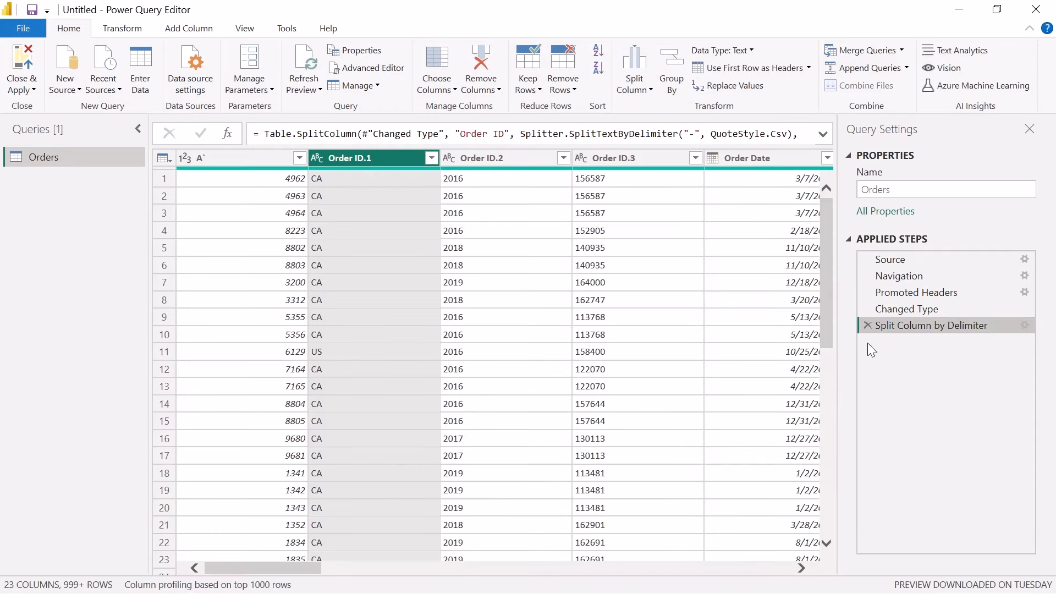
left_click(868, 324)
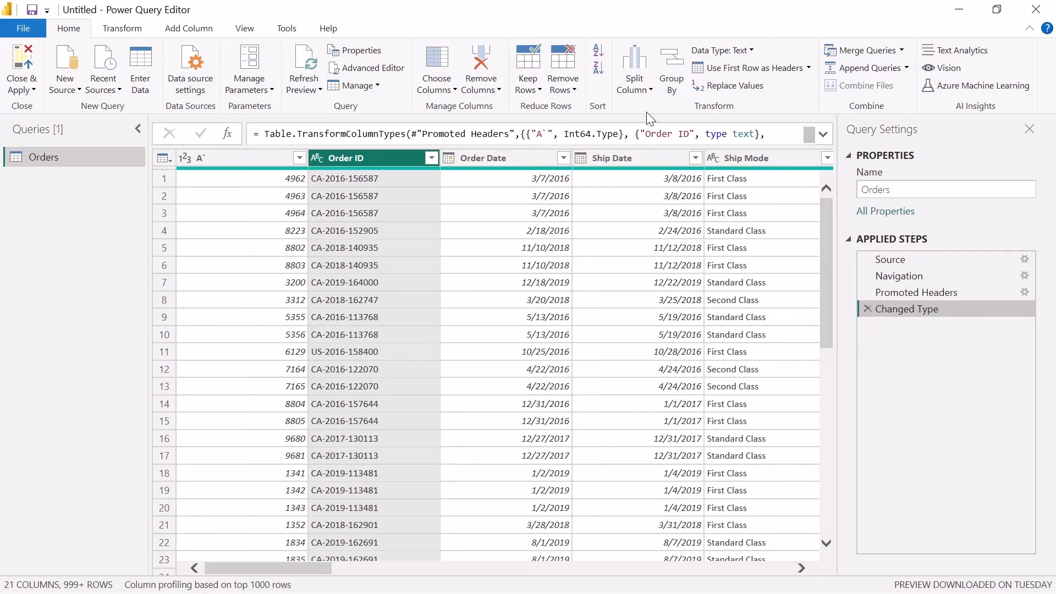
left_click(640, 81)
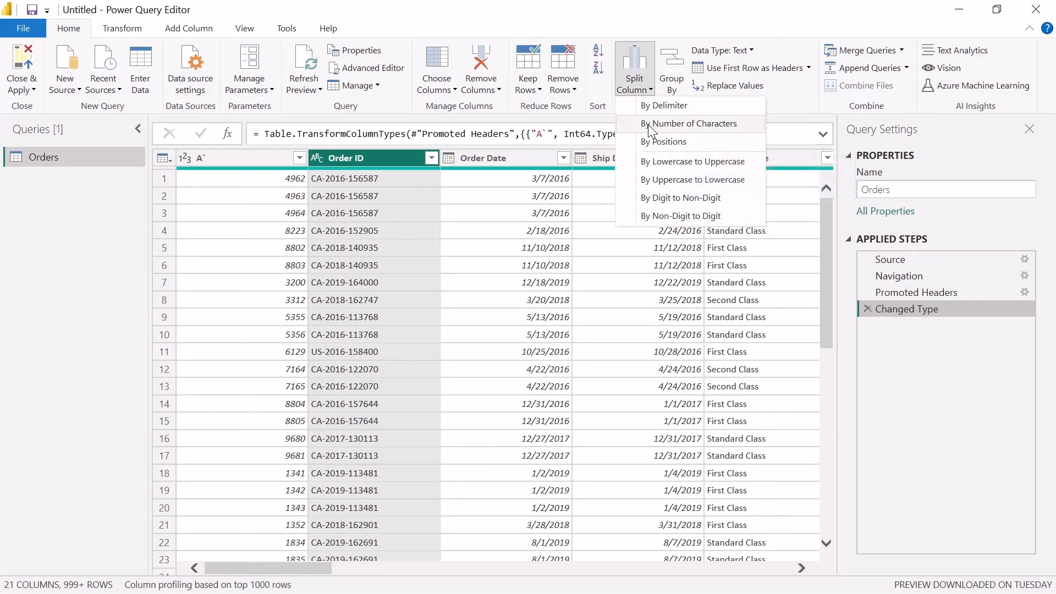
left_click(517, 159)
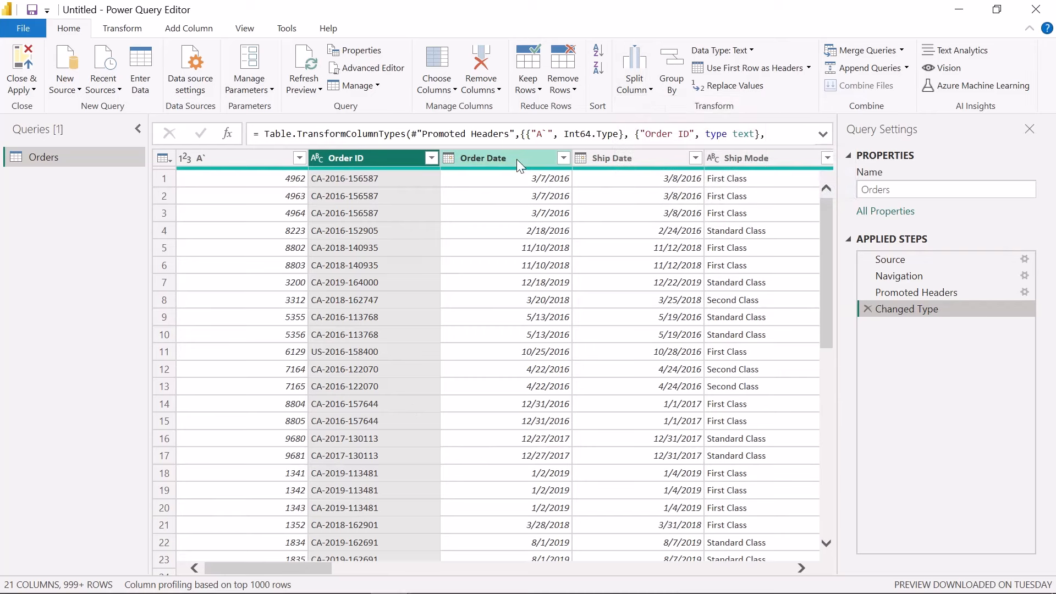
Split the Order Date column by the custom delimiter "/" at each occurrence of the delimiter
left_click(507, 161)
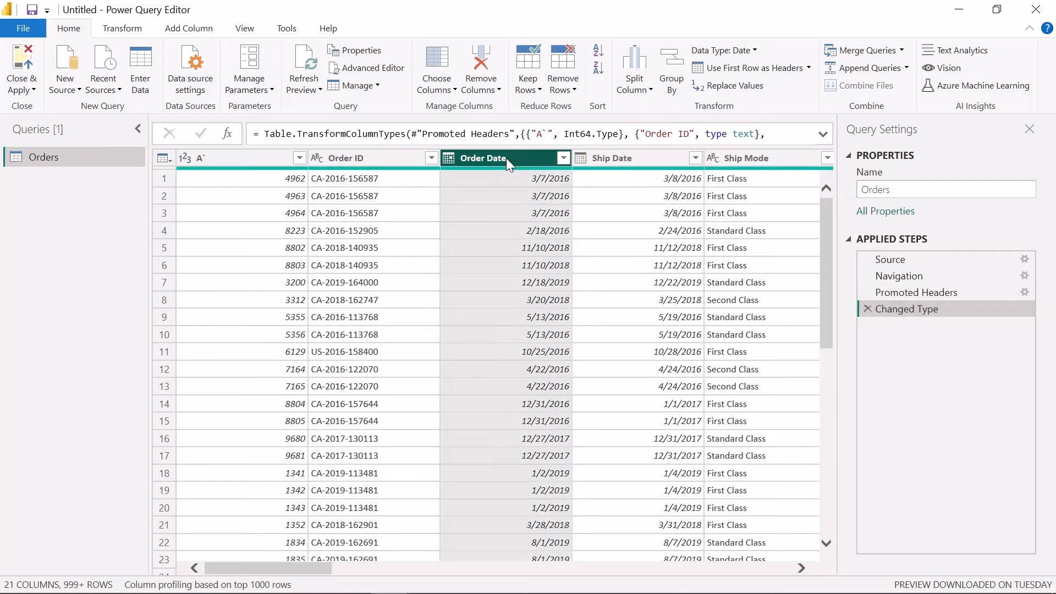
left_click(632, 65)
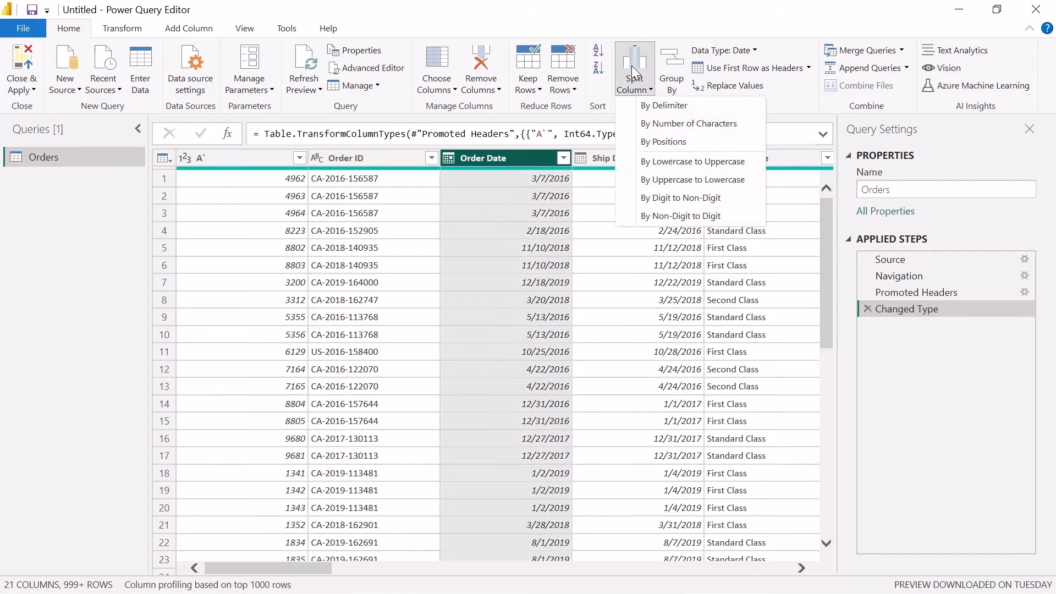
left_click(665, 105)
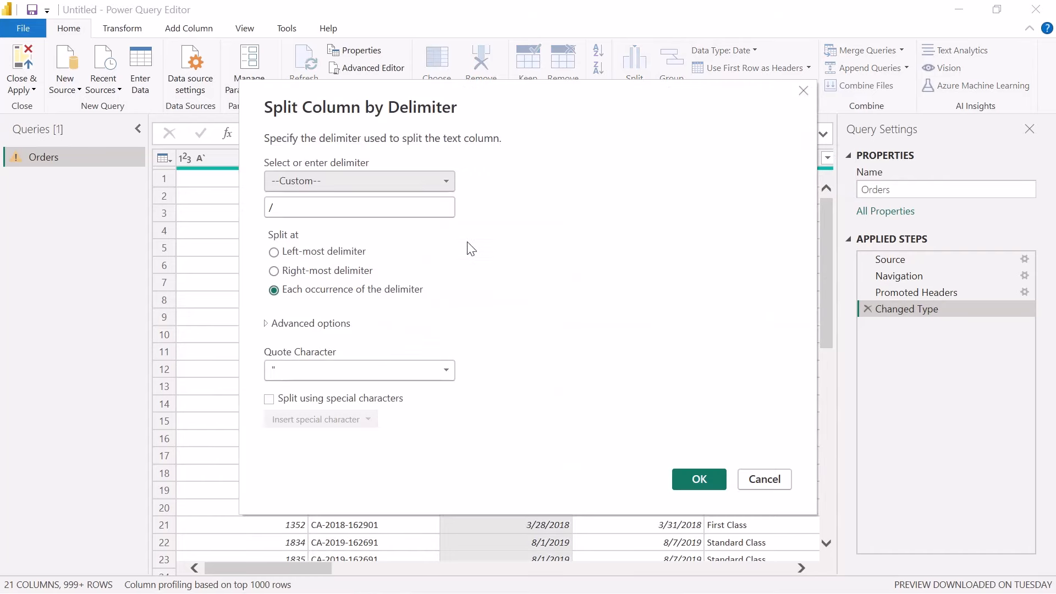
left_click_drag(297, 213, 251, 212)
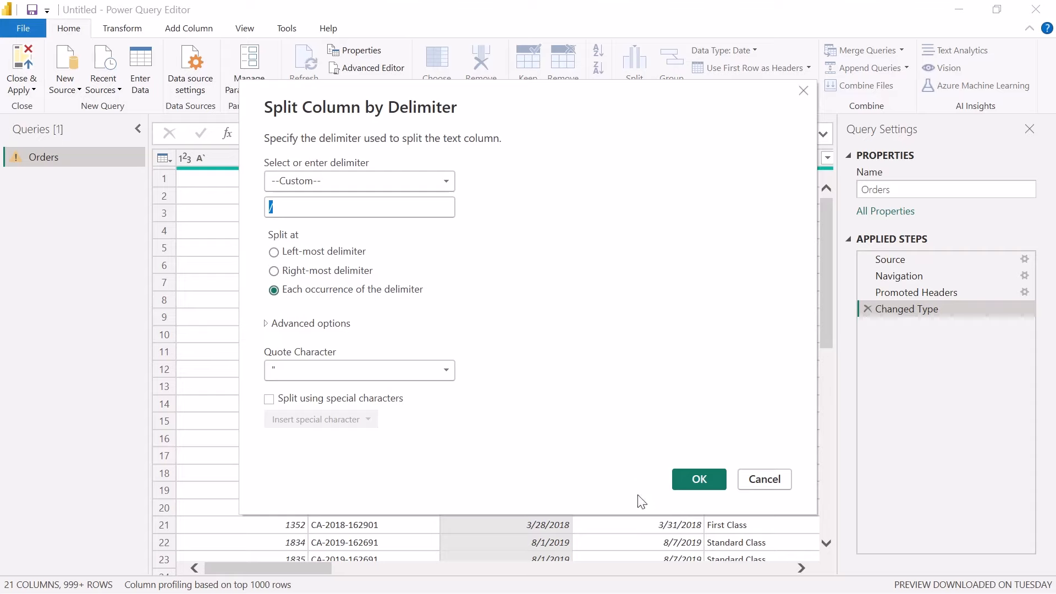
left_click(697, 476)
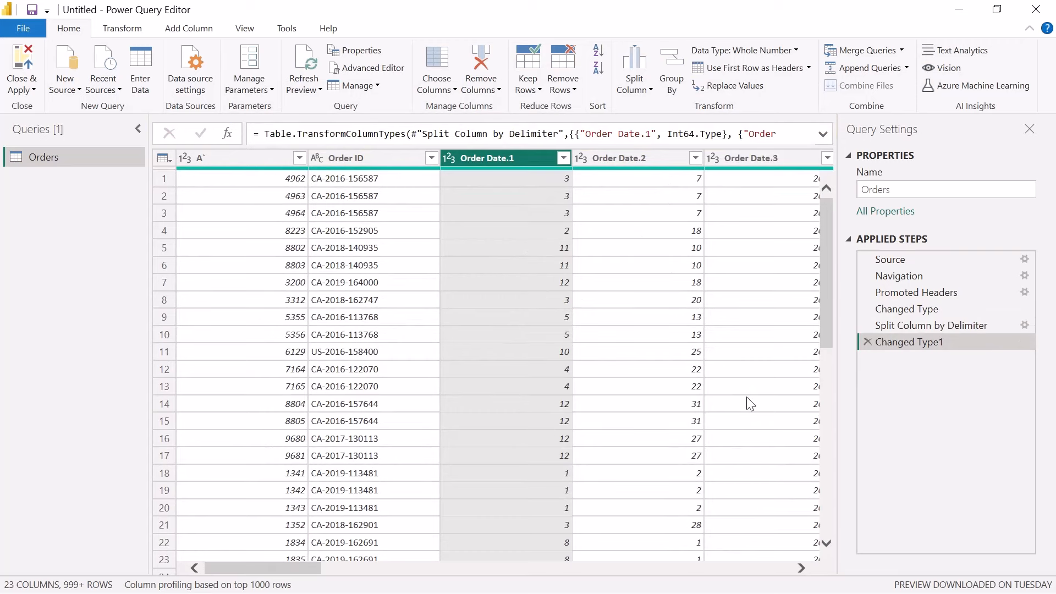
Delete the Changed Type1 and Split Column by Delimiter applied steps to restore the single Order Date column
left_click_drag(300, 574, 319, 570)
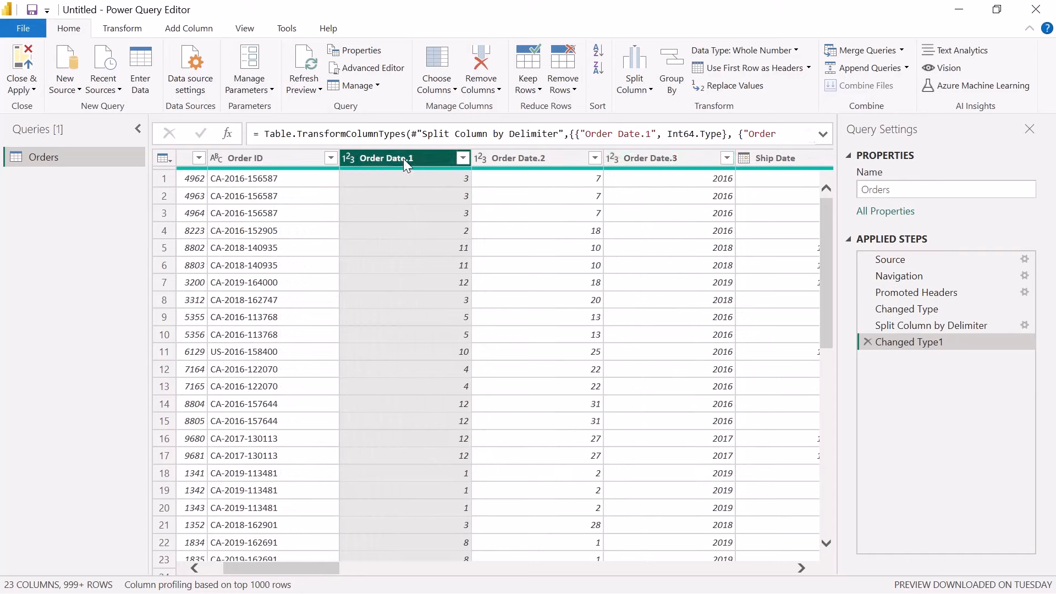
left_click(867, 341)
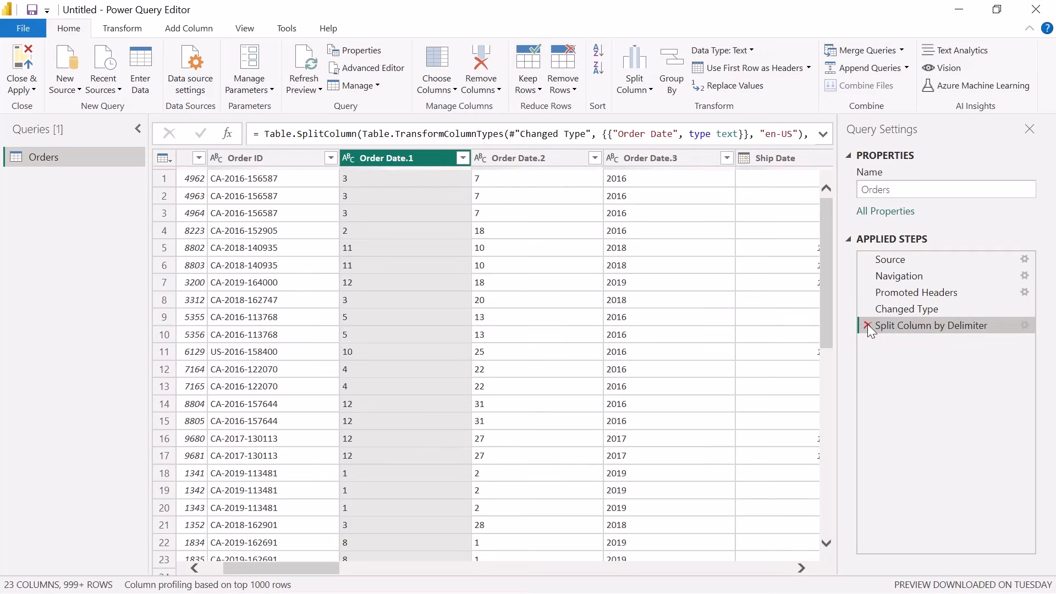
left_click(867, 325)
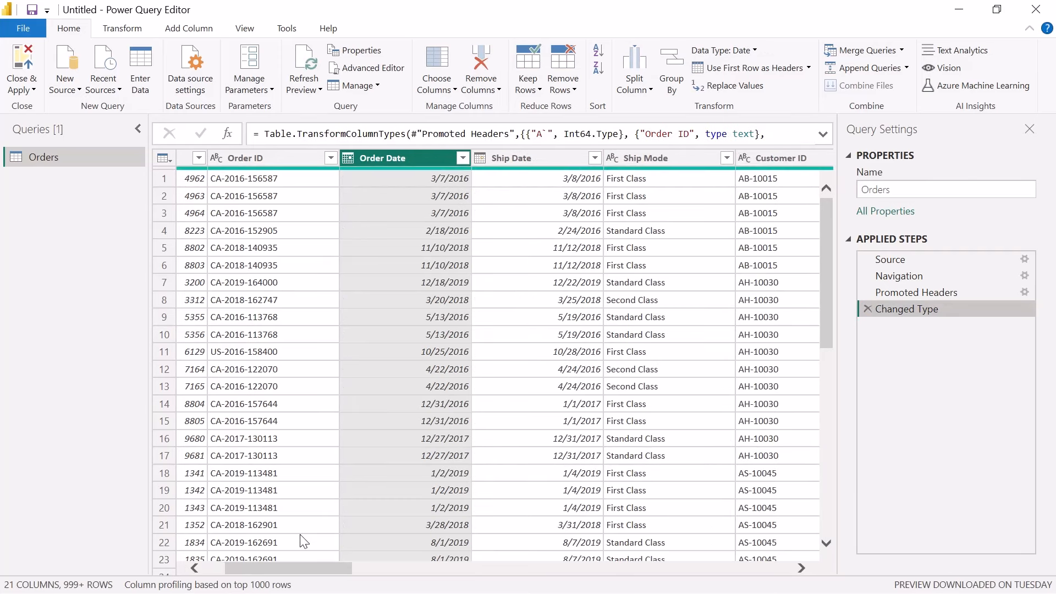
Split the Order ID column by number of characters, using 2 characters once, as far left as possible
left_click_drag(311, 569, 222, 566)
left_click(357, 160)
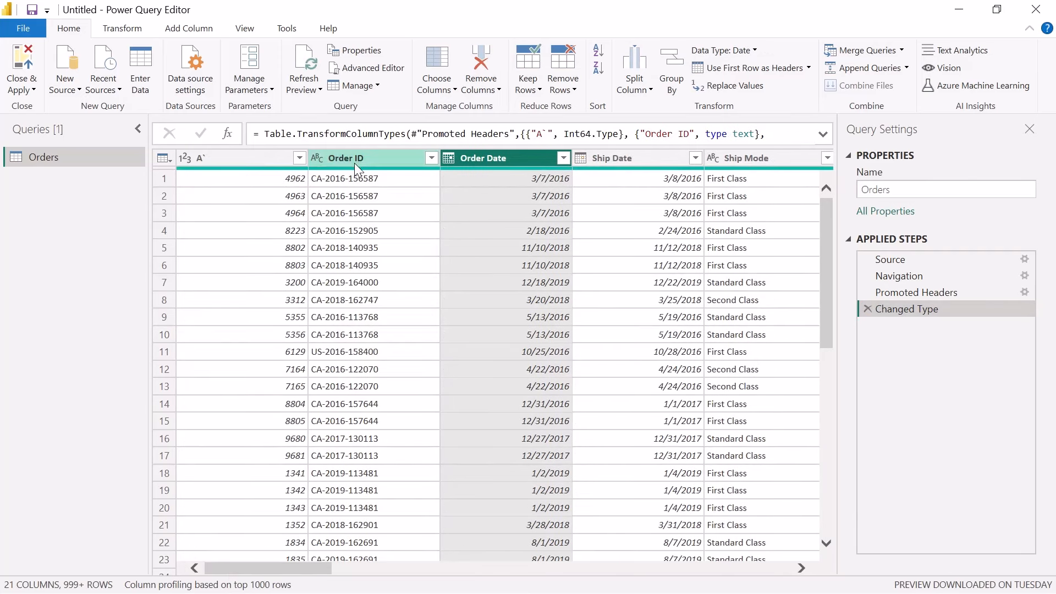
left_click(647, 76)
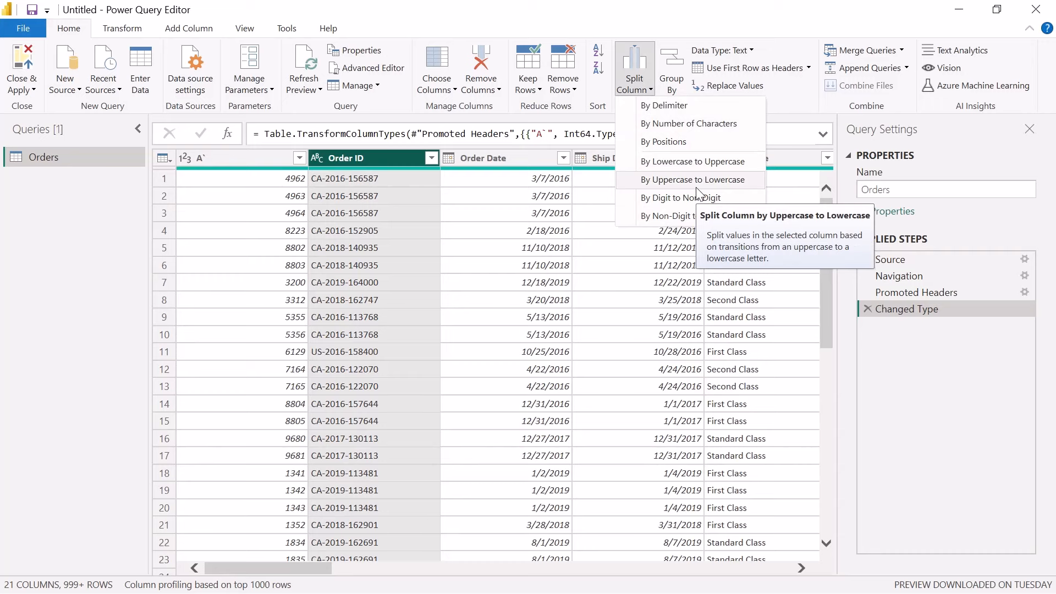
left_click(662, 125)
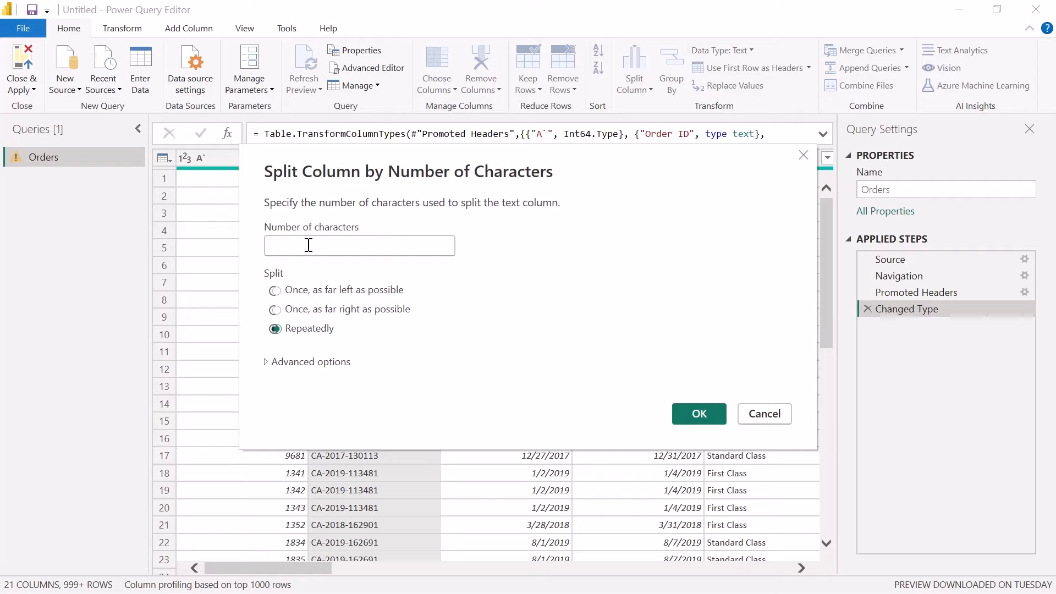
left_click(309, 245)
type("2")
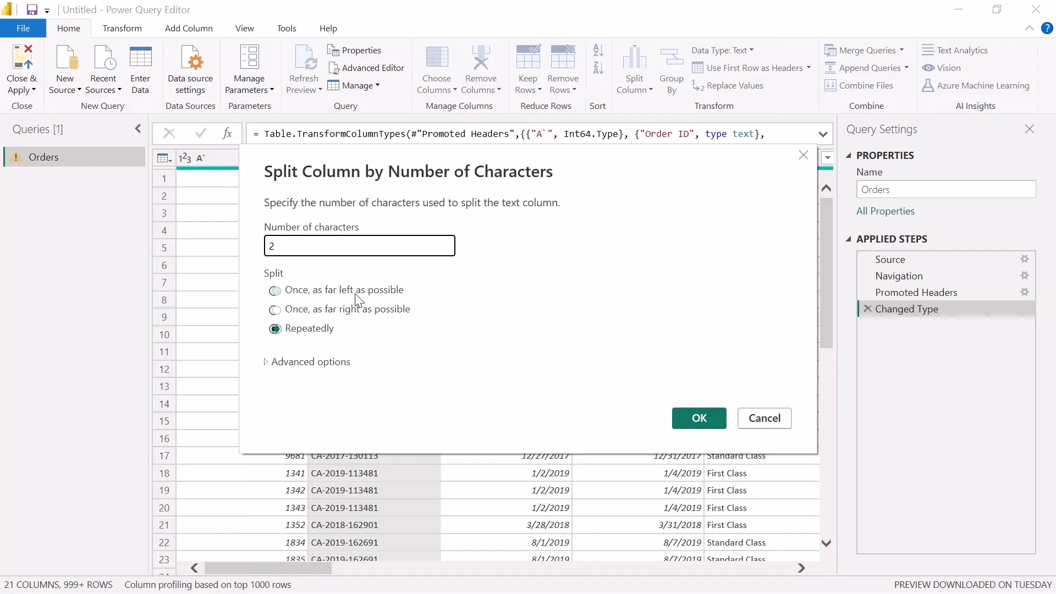
left_click(280, 297)
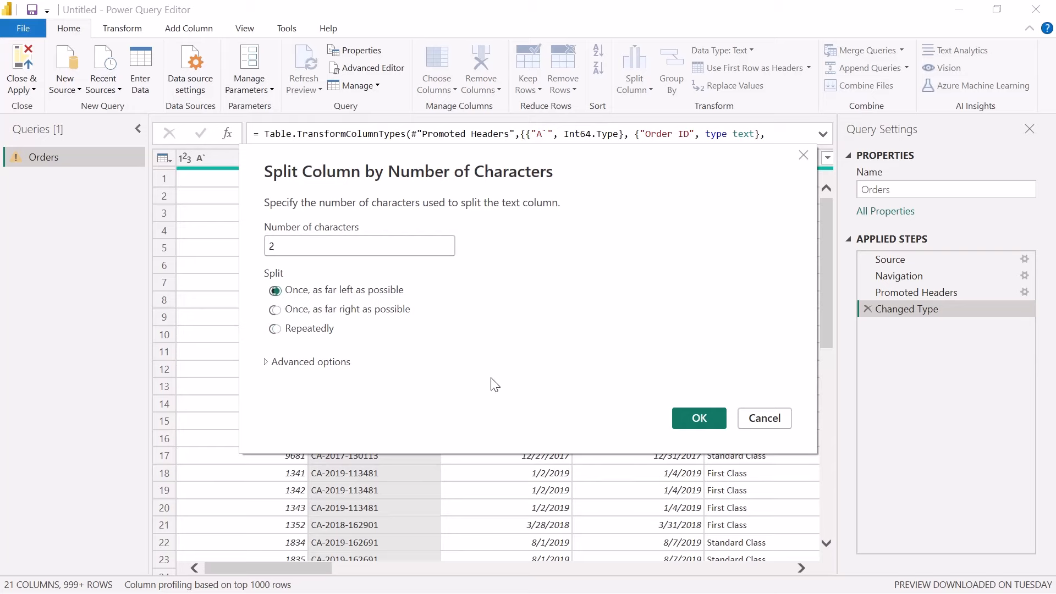
left_click(694, 418)
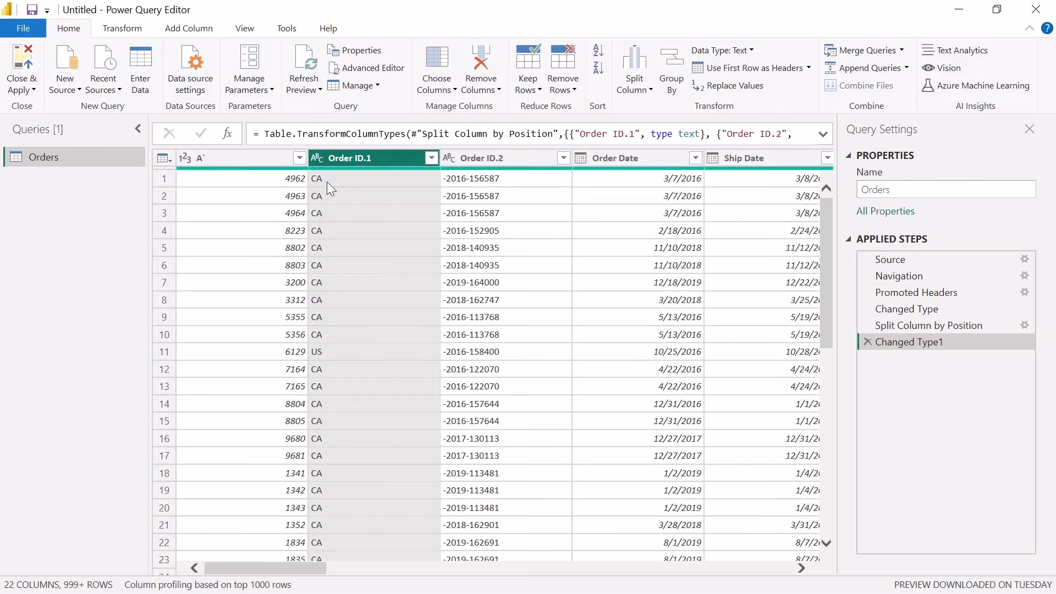
left_click(457, 183)
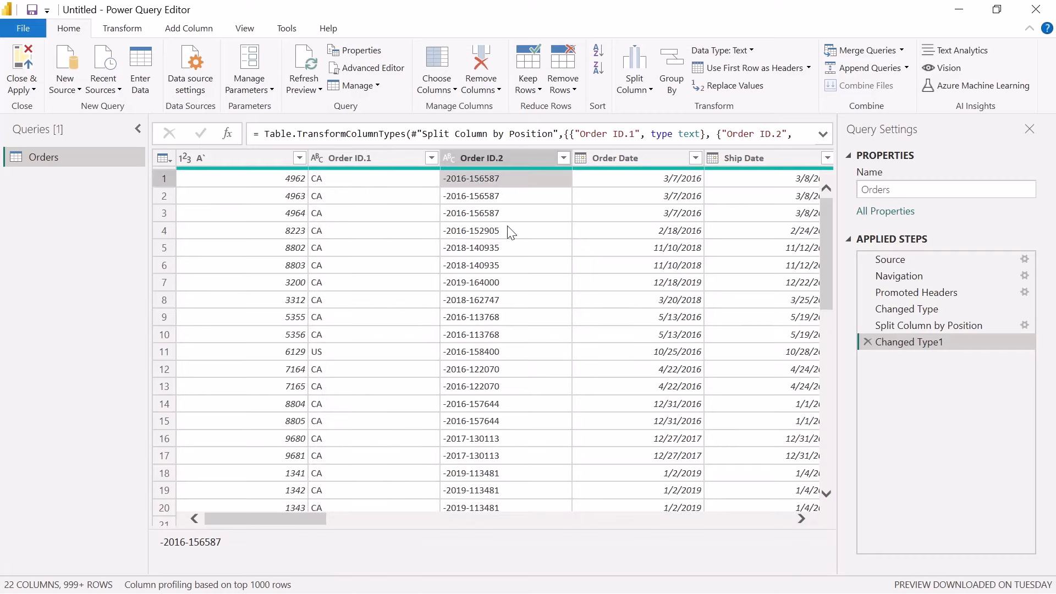
Undo the character-count split of Order ID by deleting its Changed Type1 and Split Column by Position applied steps
left_click(868, 342)
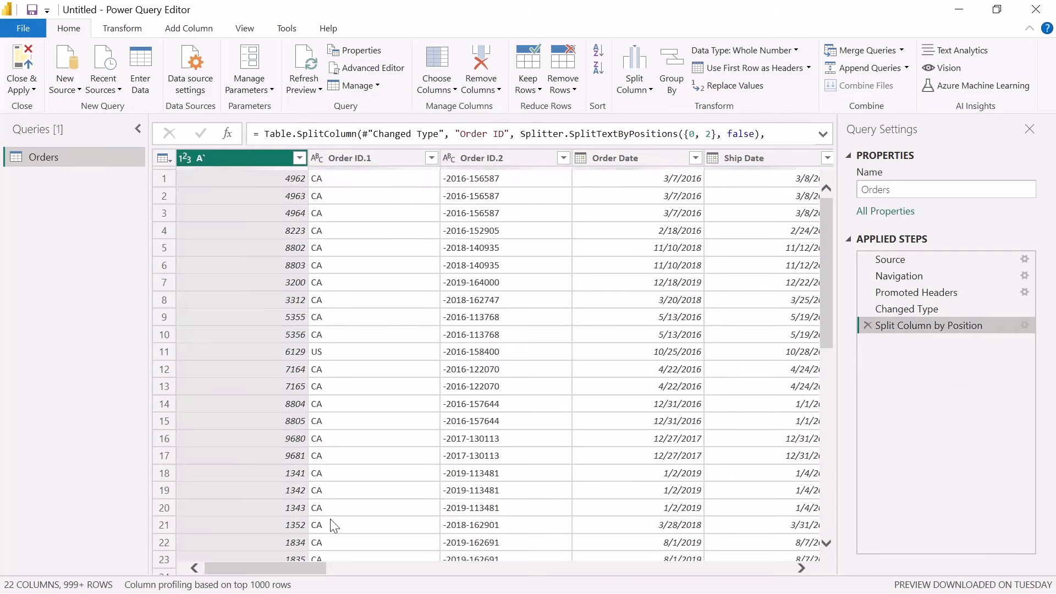
left_click(628, 66)
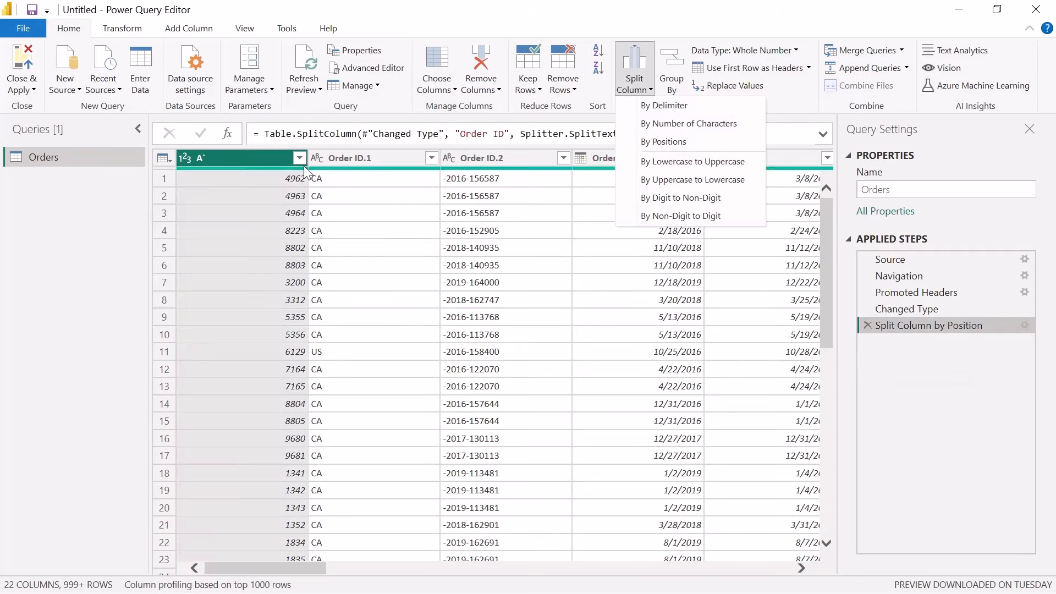
left_click(353, 164)
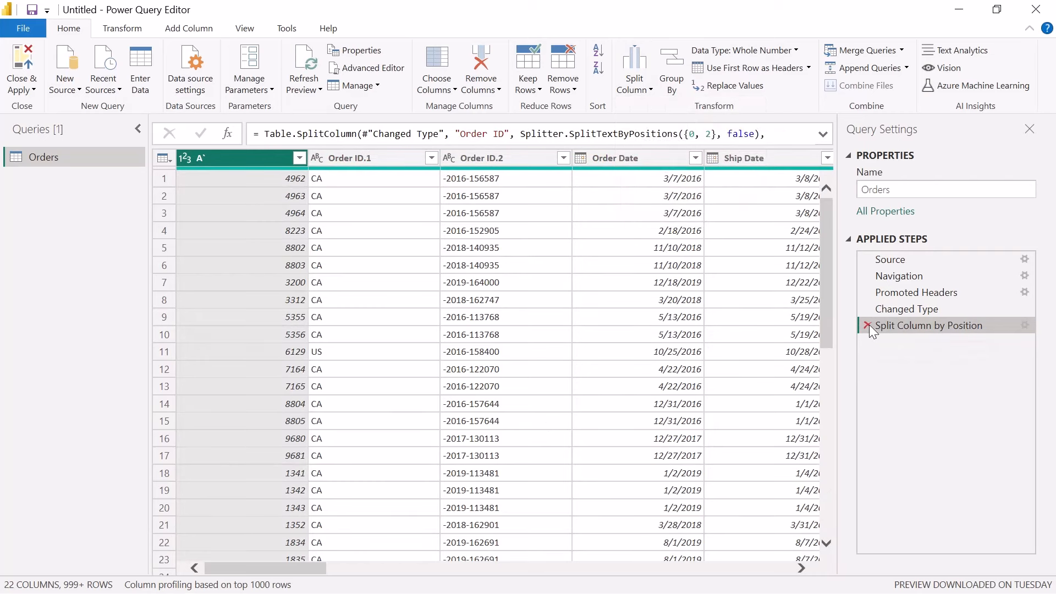
left_click(868, 325)
Split the Order ID column by positions at 0, 3
left_click(375, 157)
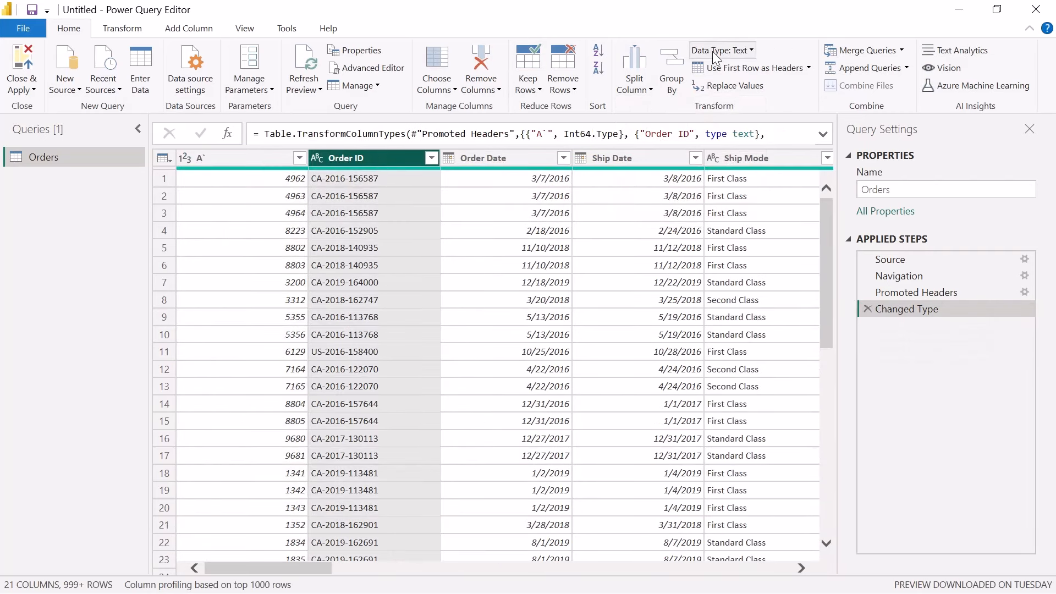
left_click(634, 69)
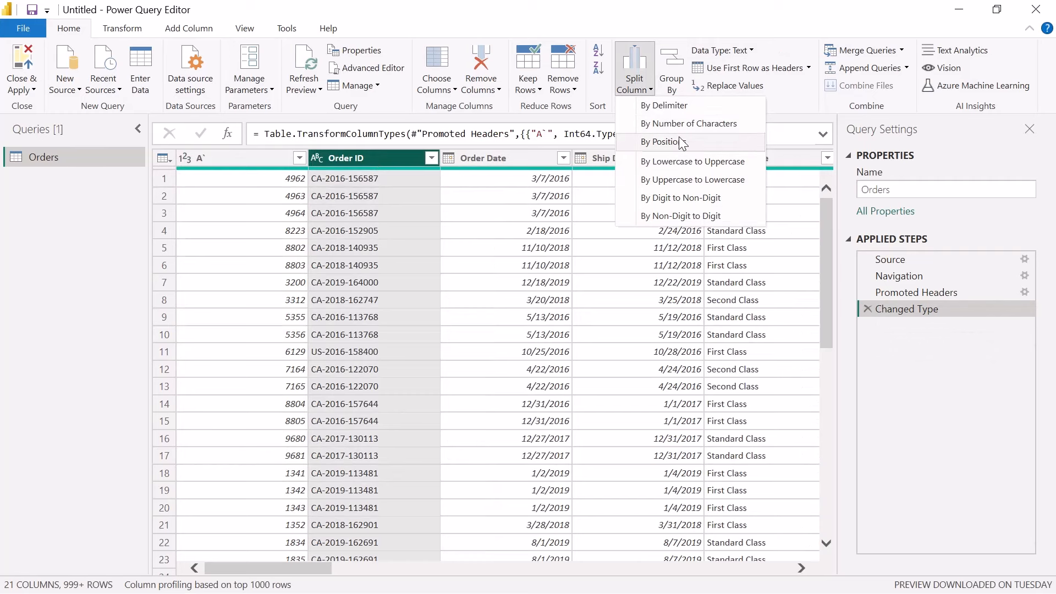
left_click(682, 143)
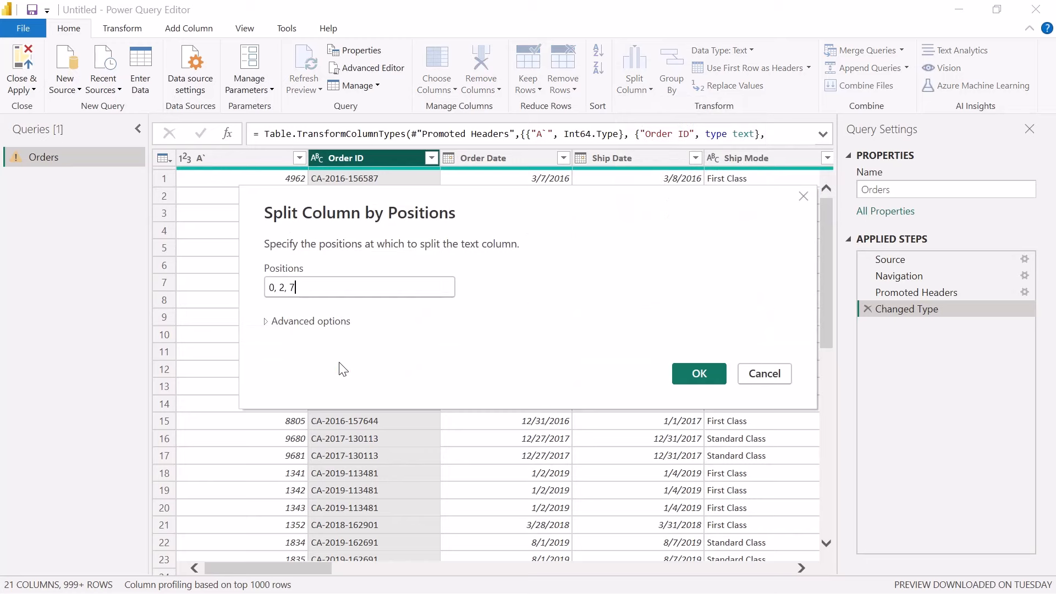
key("BackSpace")
key("BackSpace")
key("BackSpace")
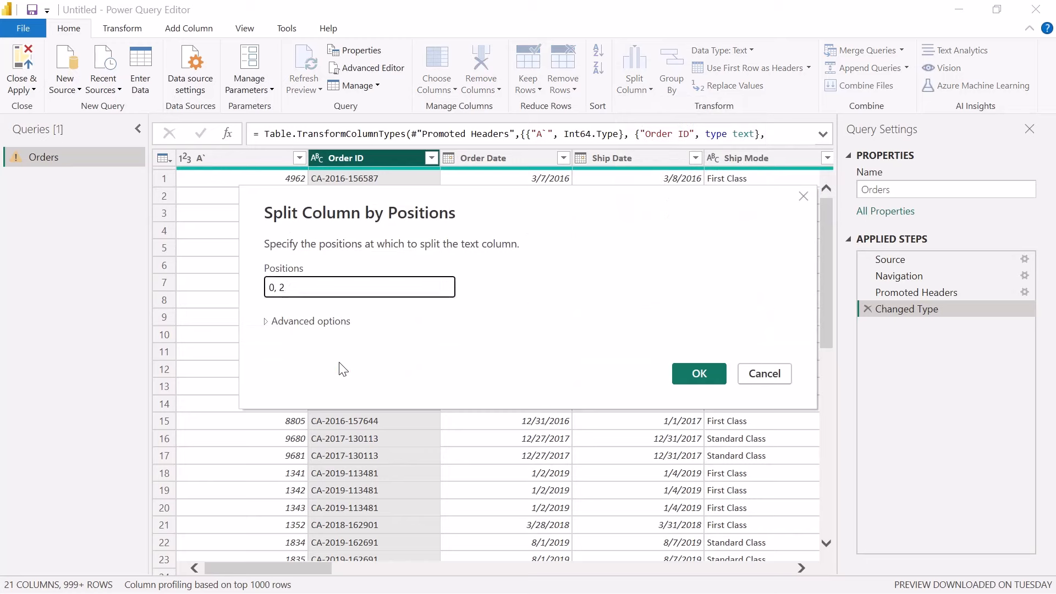
key("BackSpace")
type("3")
left_click(695, 382)
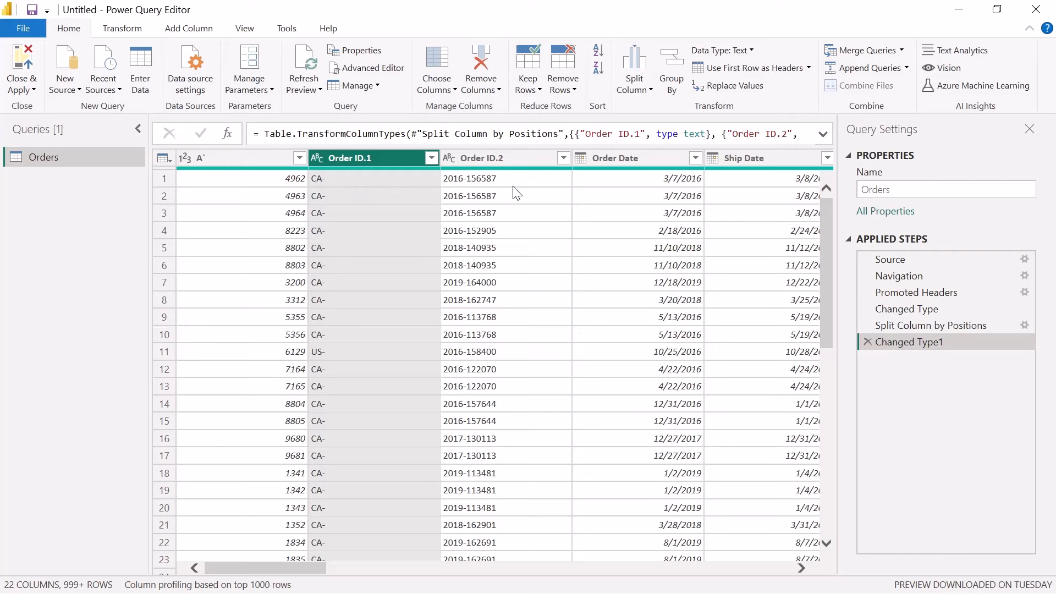
Delete the Changed Type1 and Split Column by Positions applied steps to restore the single Order ID column
left_click(867, 342)
left_click(868, 325)
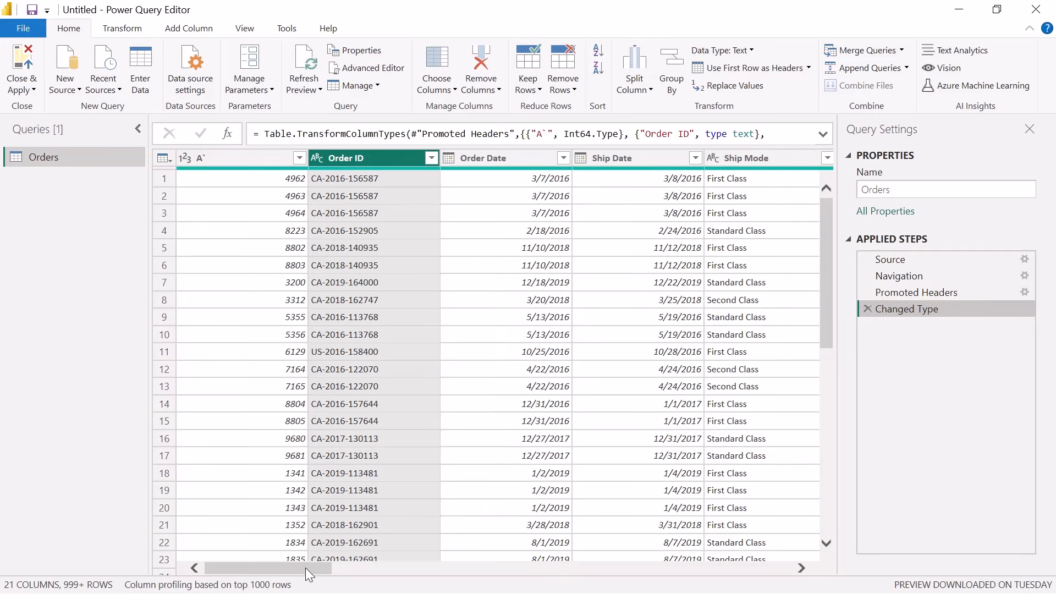
Replace the value "United States" with "US" in the Country/Region column
left_click_drag(307, 569, 468, 570)
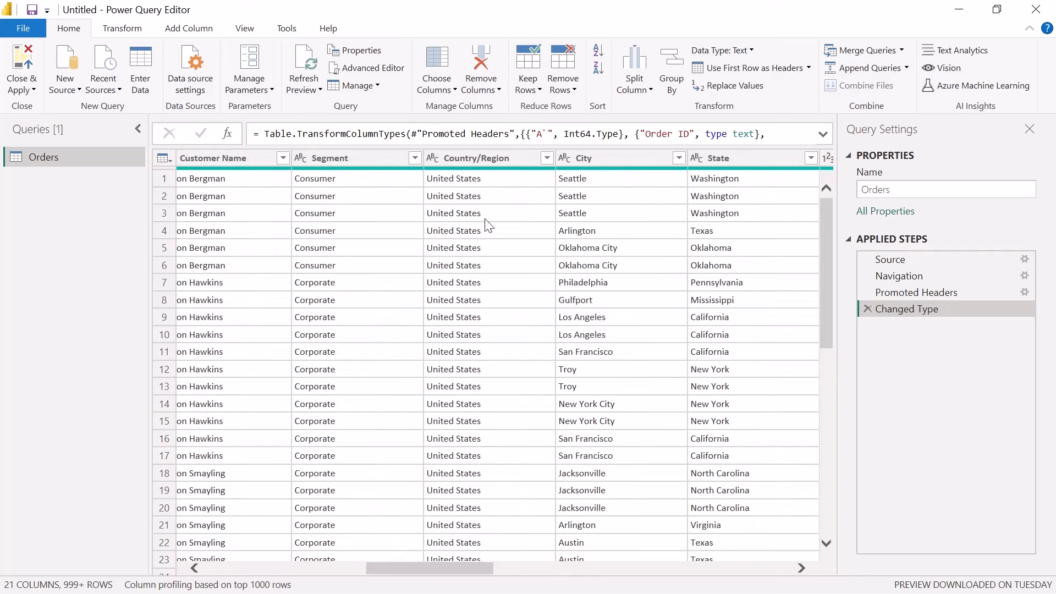
left_click(479, 160)
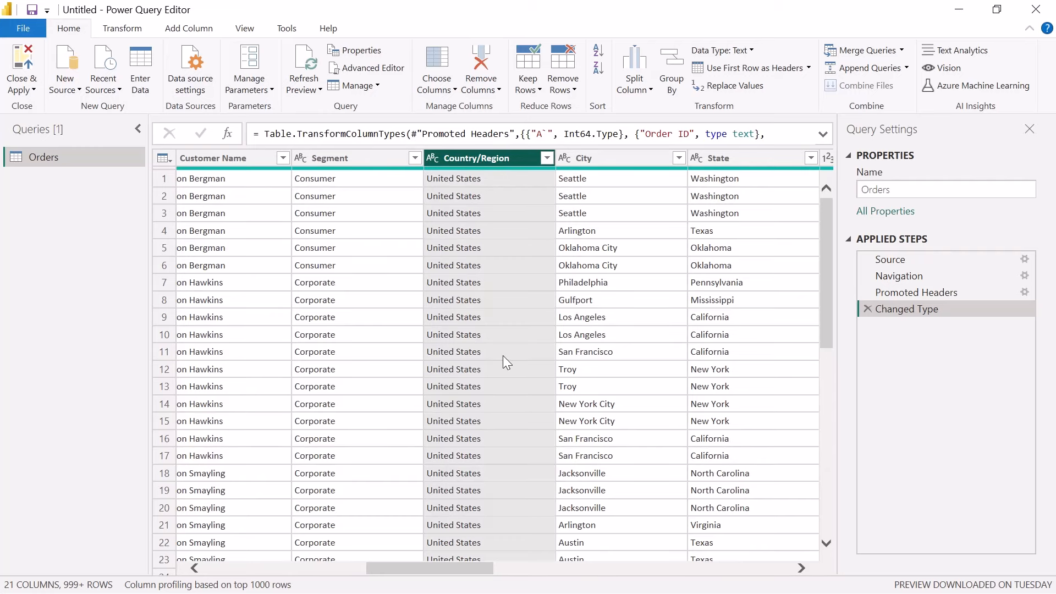
left_click(122, 28)
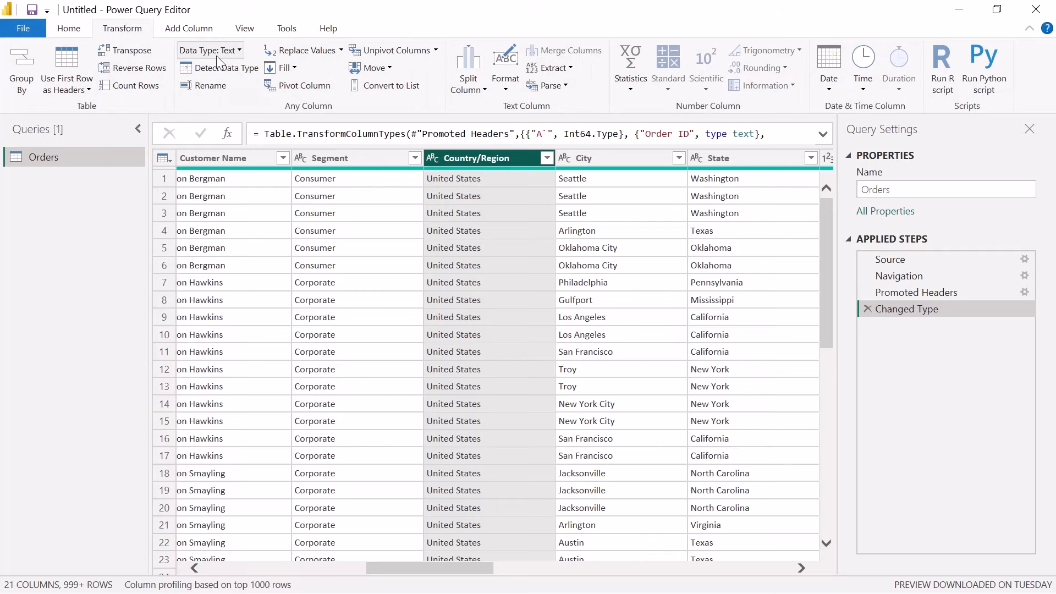
left_click(317, 51)
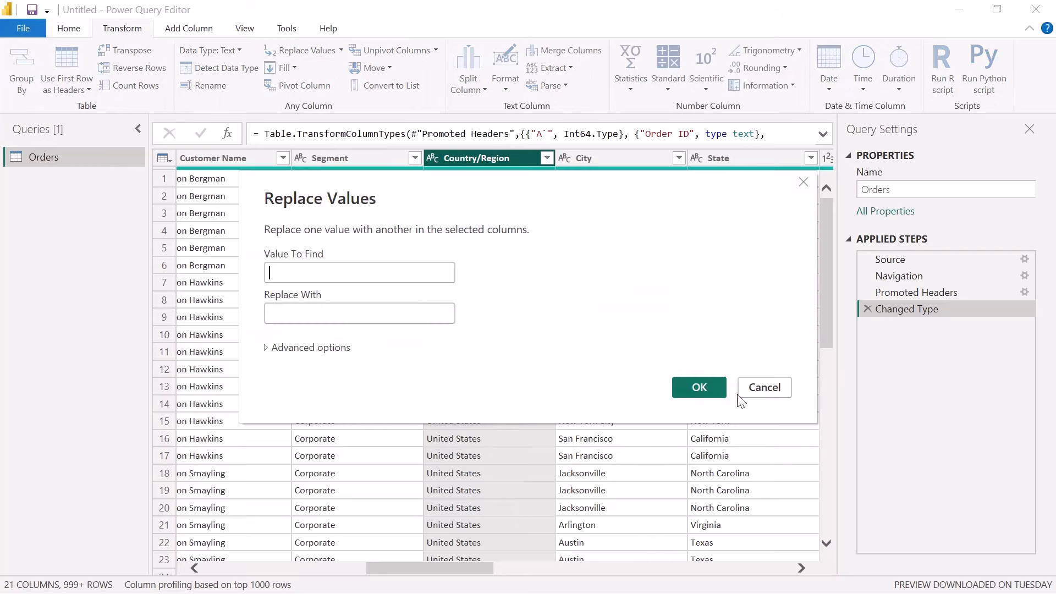
left_click(764, 387)
left_click(450, 179)
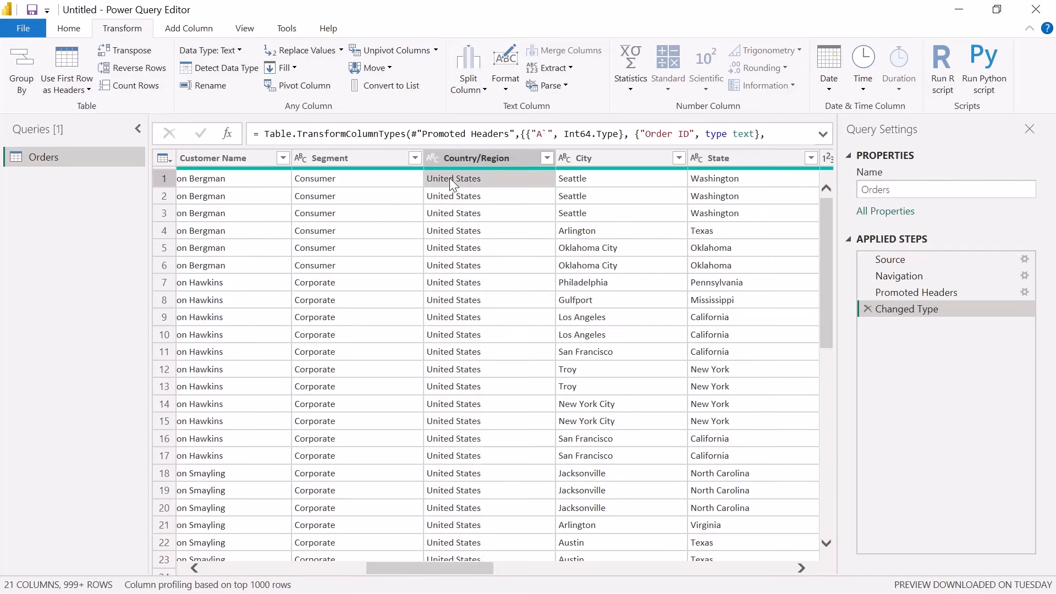
left_click_drag(223, 534, 146, 542)
key("ctrl+c")
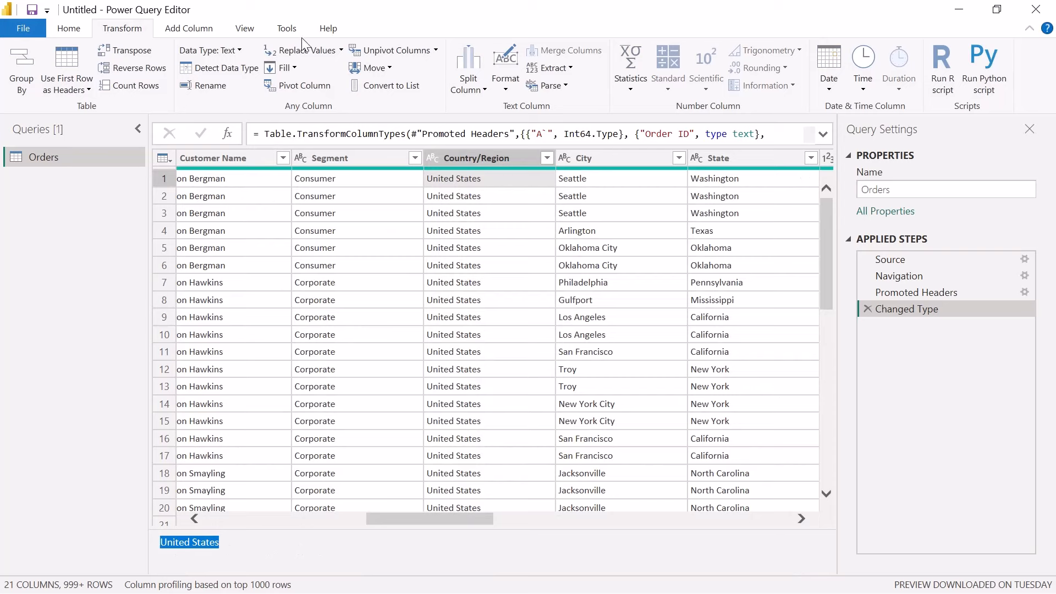
left_click(486, 158)
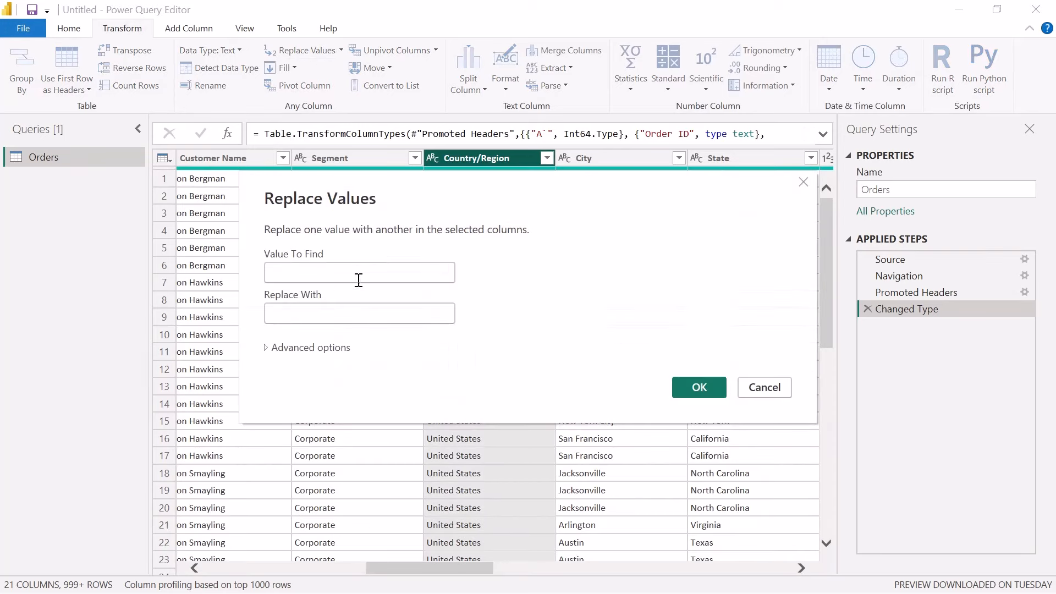
left_click(358, 280)
key("ctrl+v")
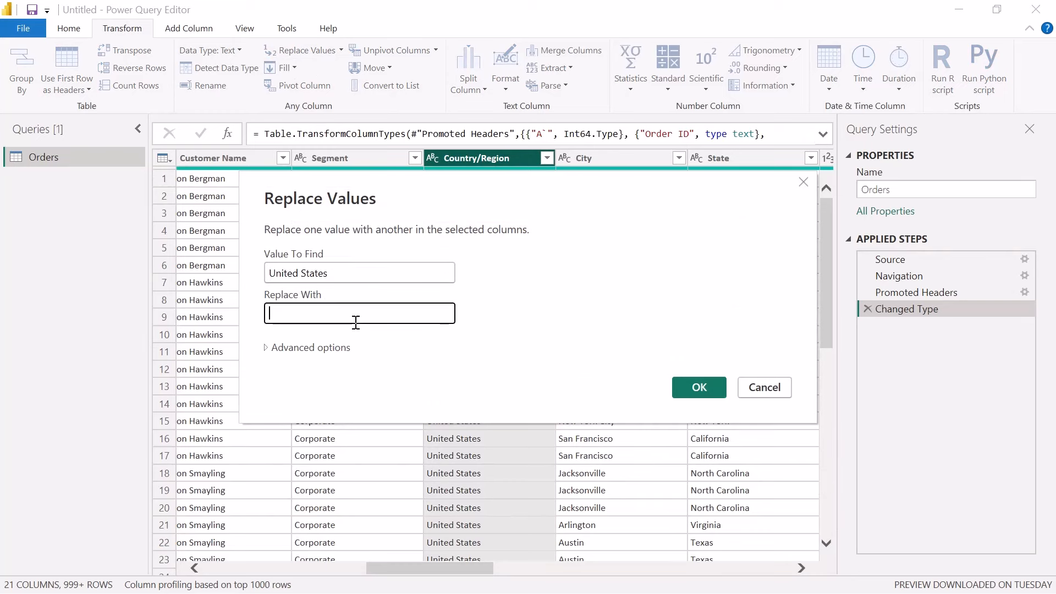
type("US")
left_click(691, 387)
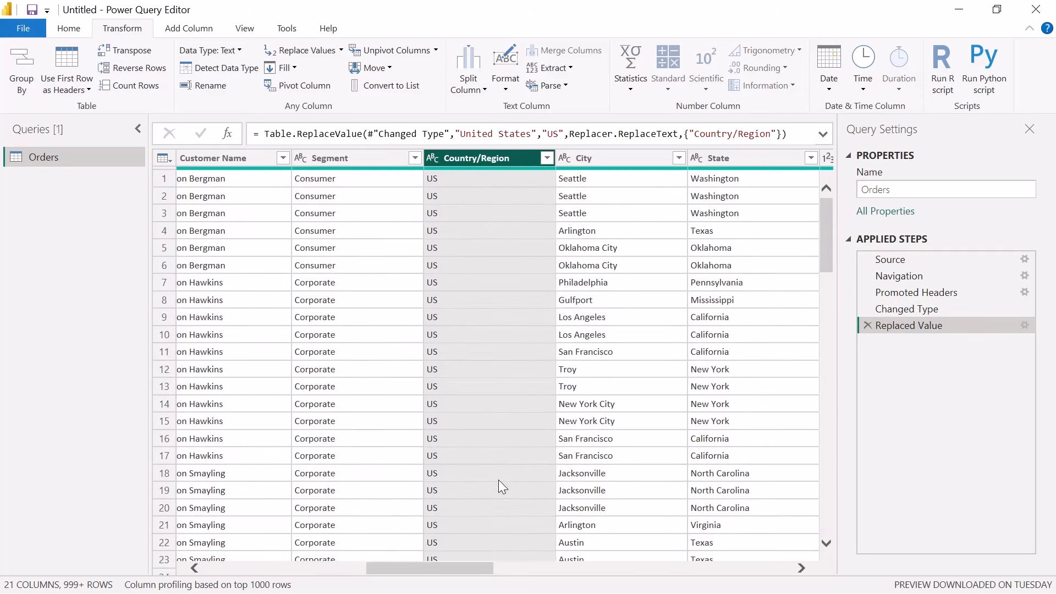
Look across the Orders columns and open the Split Column options
left_click_drag(449, 569, 761, 573)
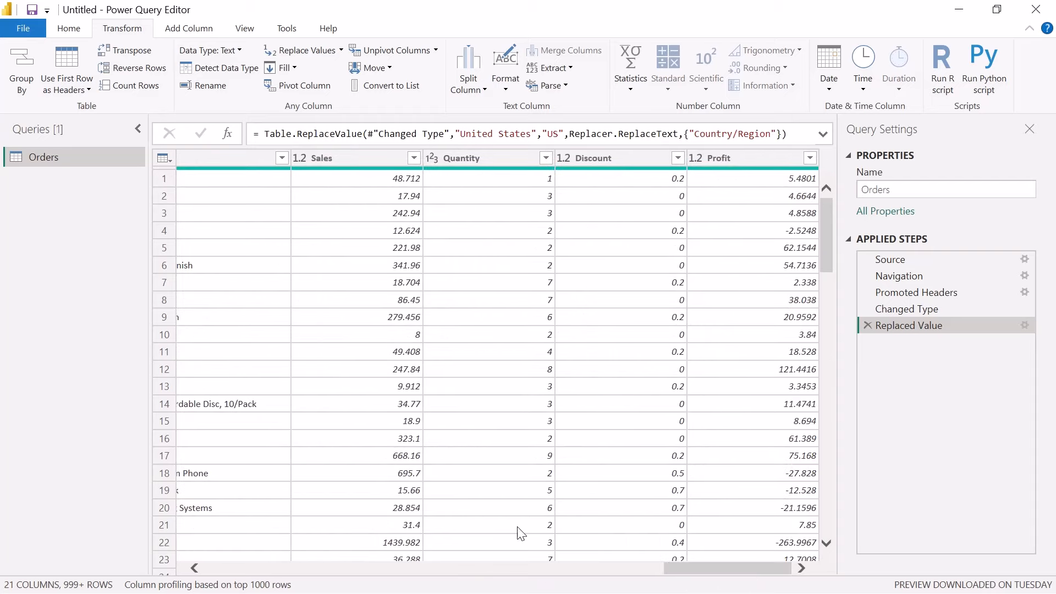
left_click_drag(700, 572, 164, 567)
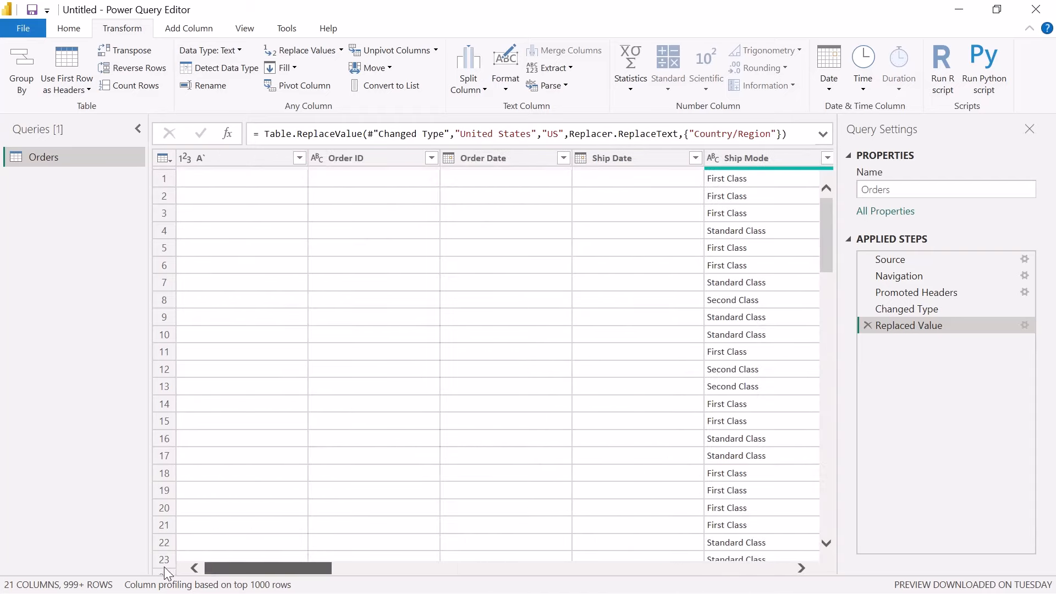
left_click(65, 31)
left_click(634, 83)
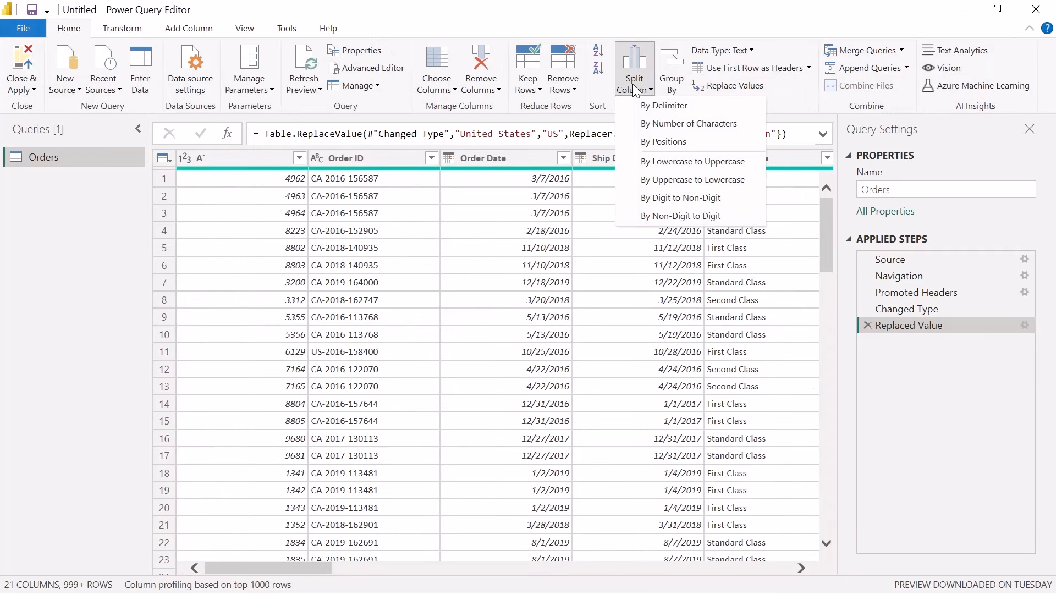